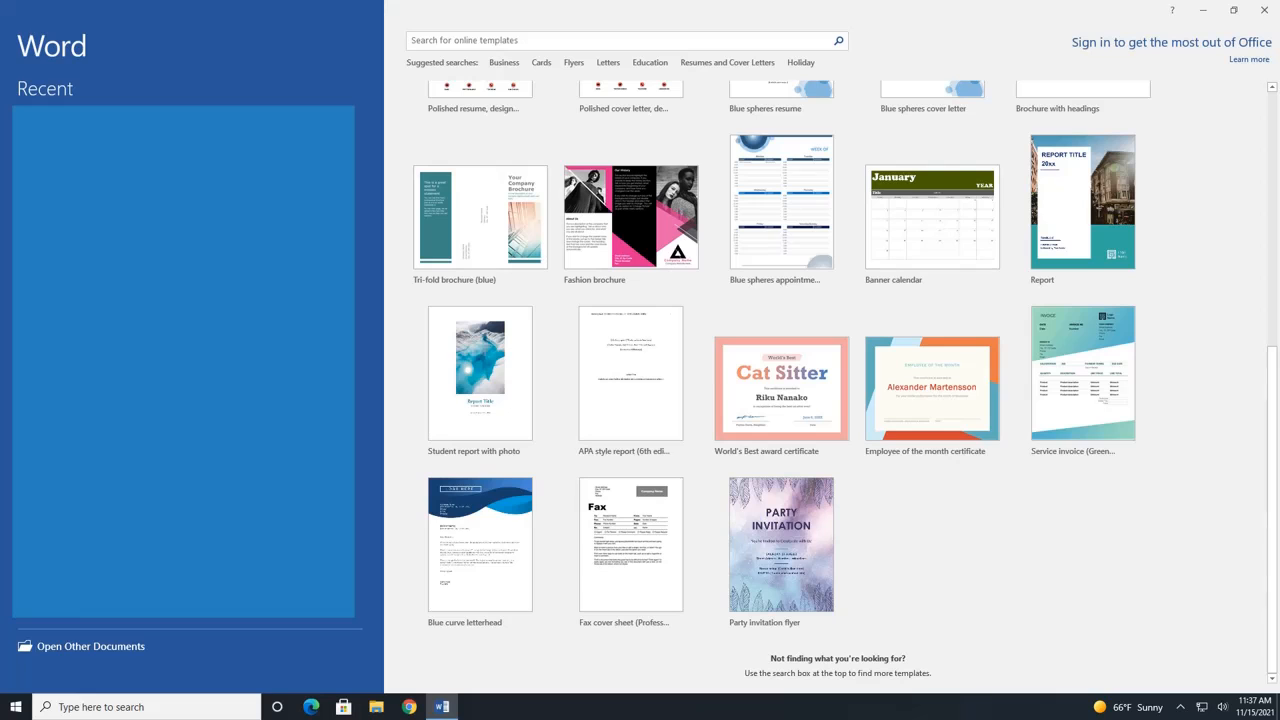
Create a new document from the Modern chronological resume template in the Resumes and Cover Letters category
{"action": "scroll", "coordinate": [675, 353], "scroll_direction": "up", "scroll_amount": 5}
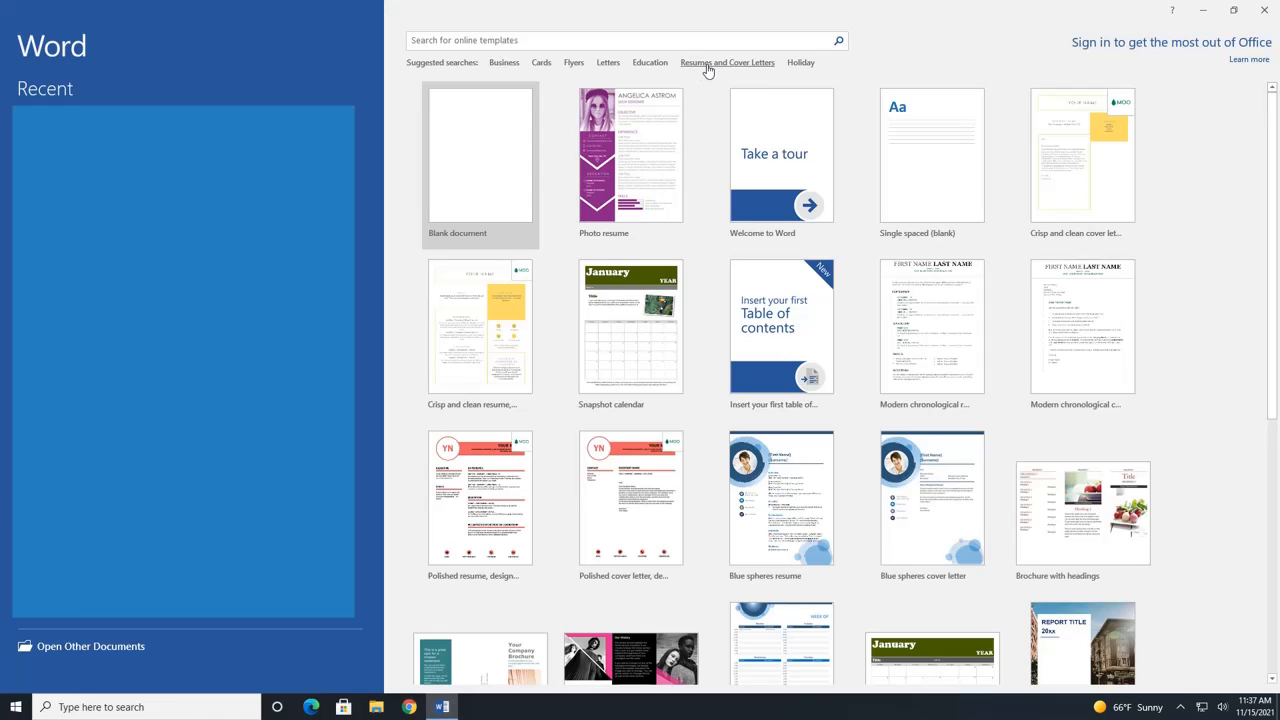
{"action": "left_click", "coordinate": [476, 40]}
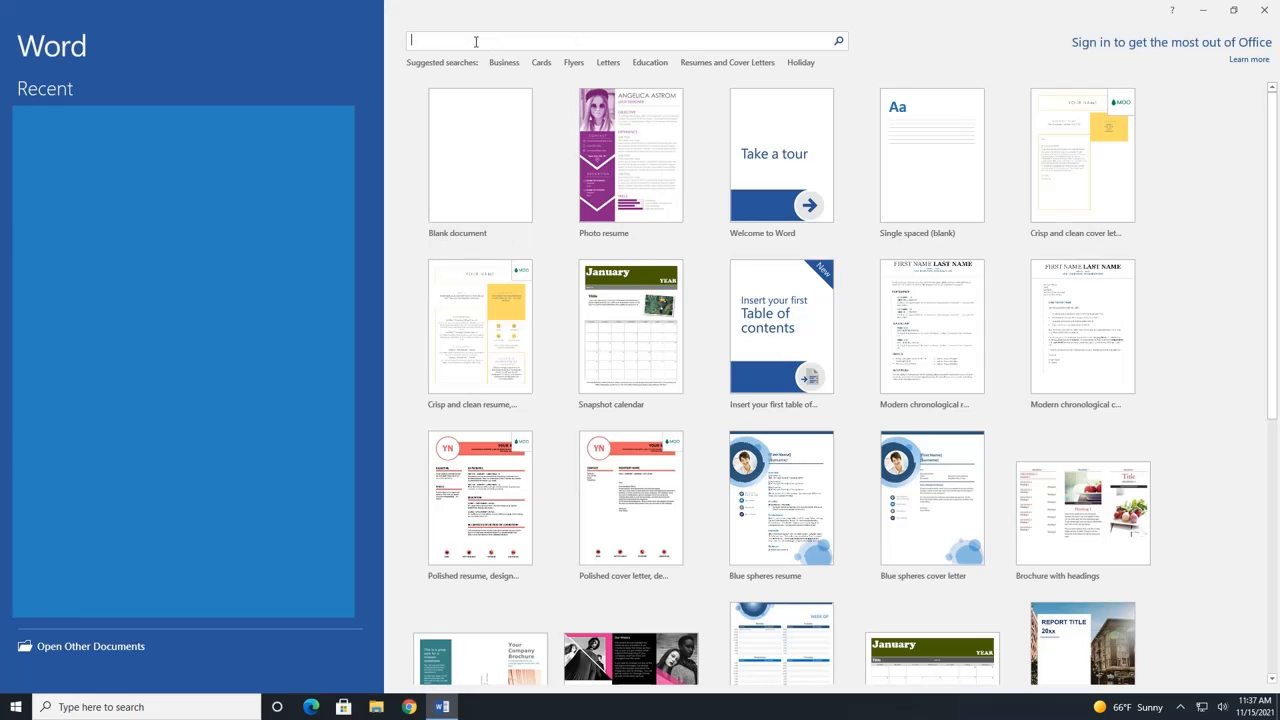
{"action": "left_click", "coordinate": [726, 64]}
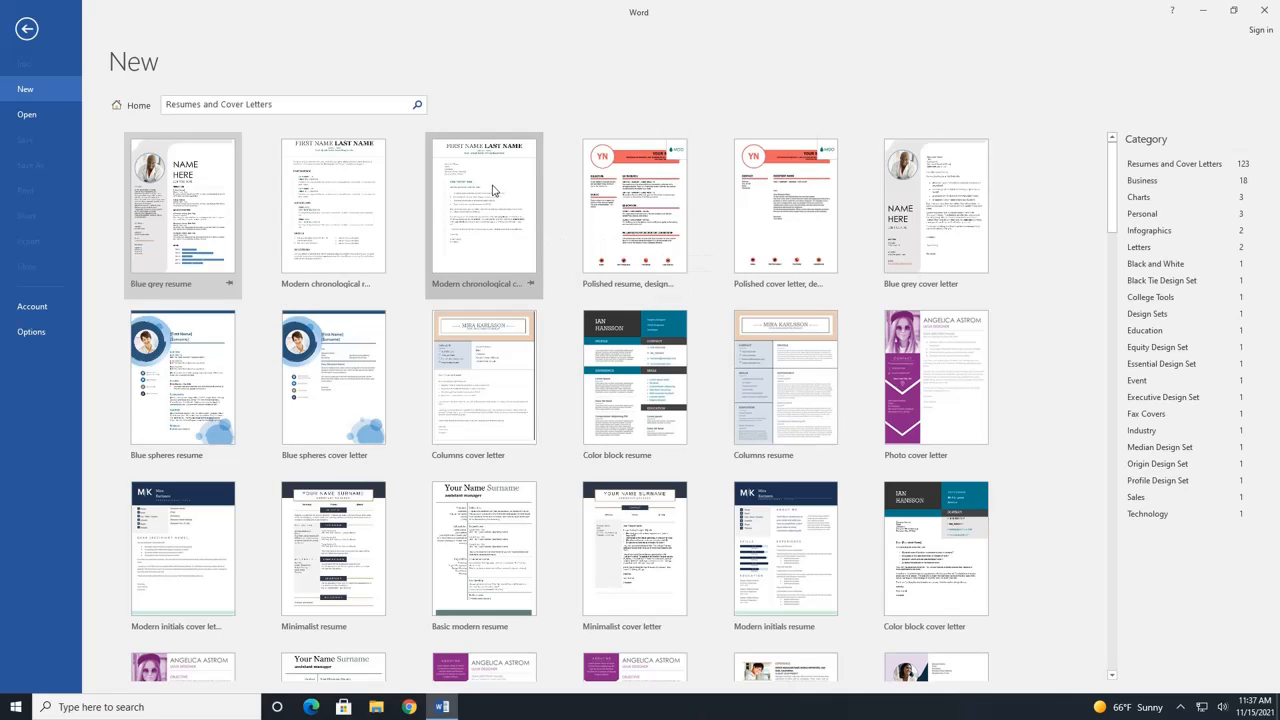
{"action": "left_click", "coordinate": [357, 207]}
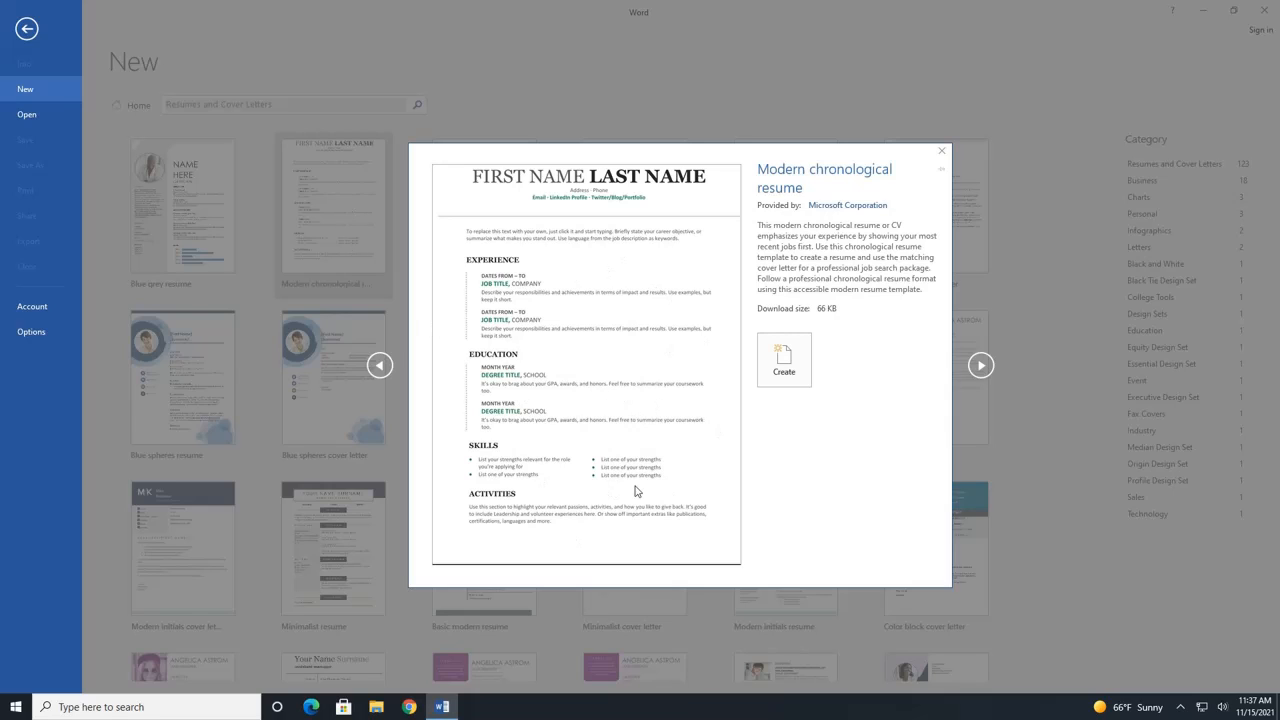
{"action": "left_click", "coordinate": [784, 362]}
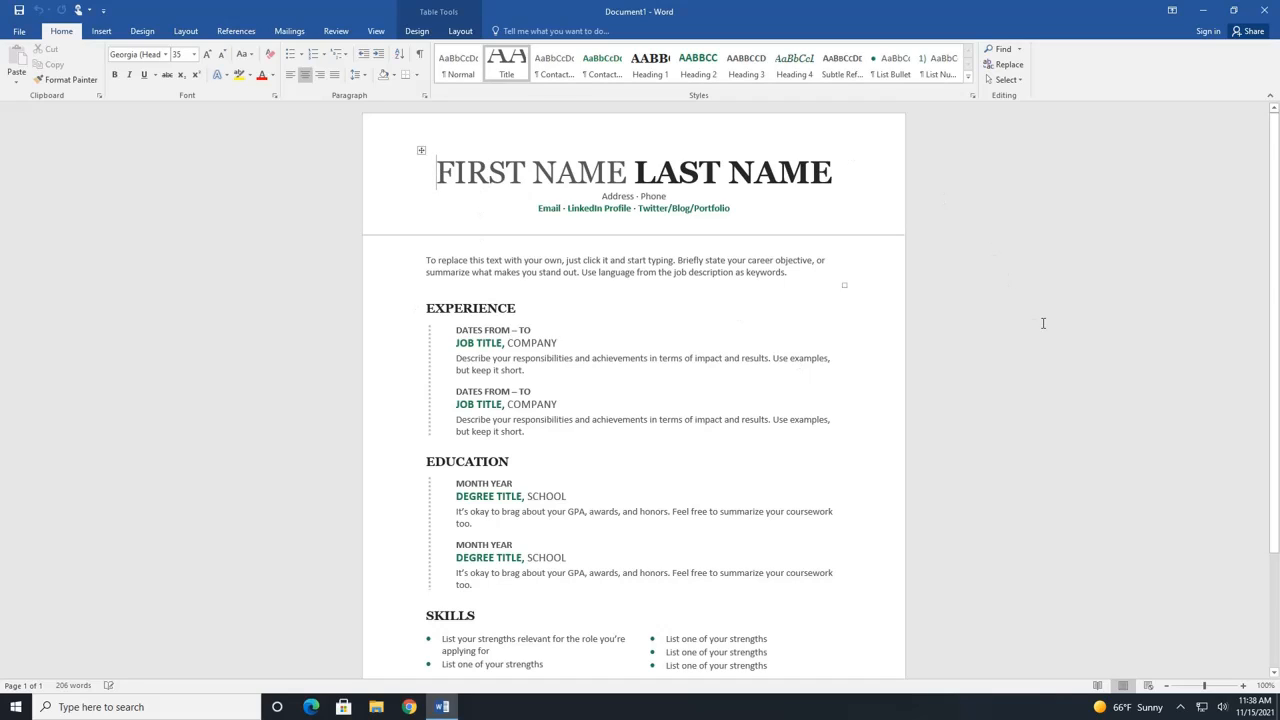
Examine the resume's placeholder fields, from the name and contact details to the objective and first Experience entry
{"action": "left_click", "coordinate": [500, 172]}
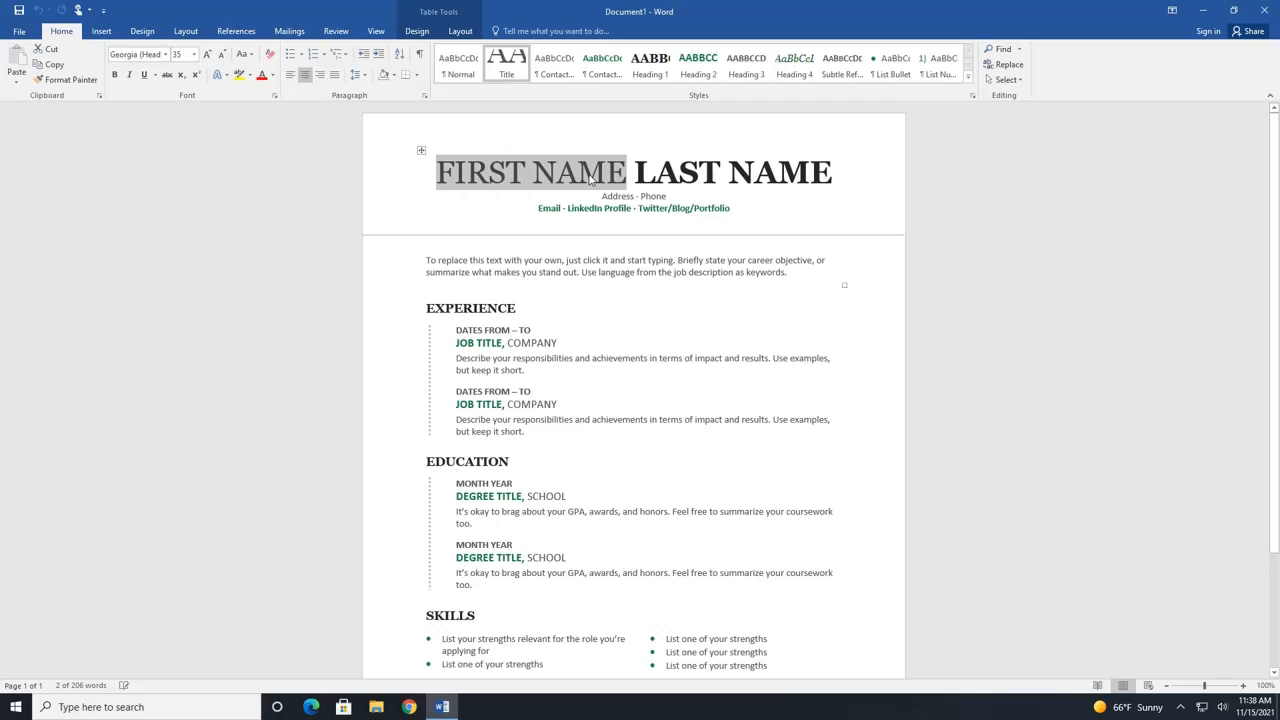
{"action": "left_click", "coordinate": [756, 166]}
{"action": "left_click", "coordinate": [698, 210]}
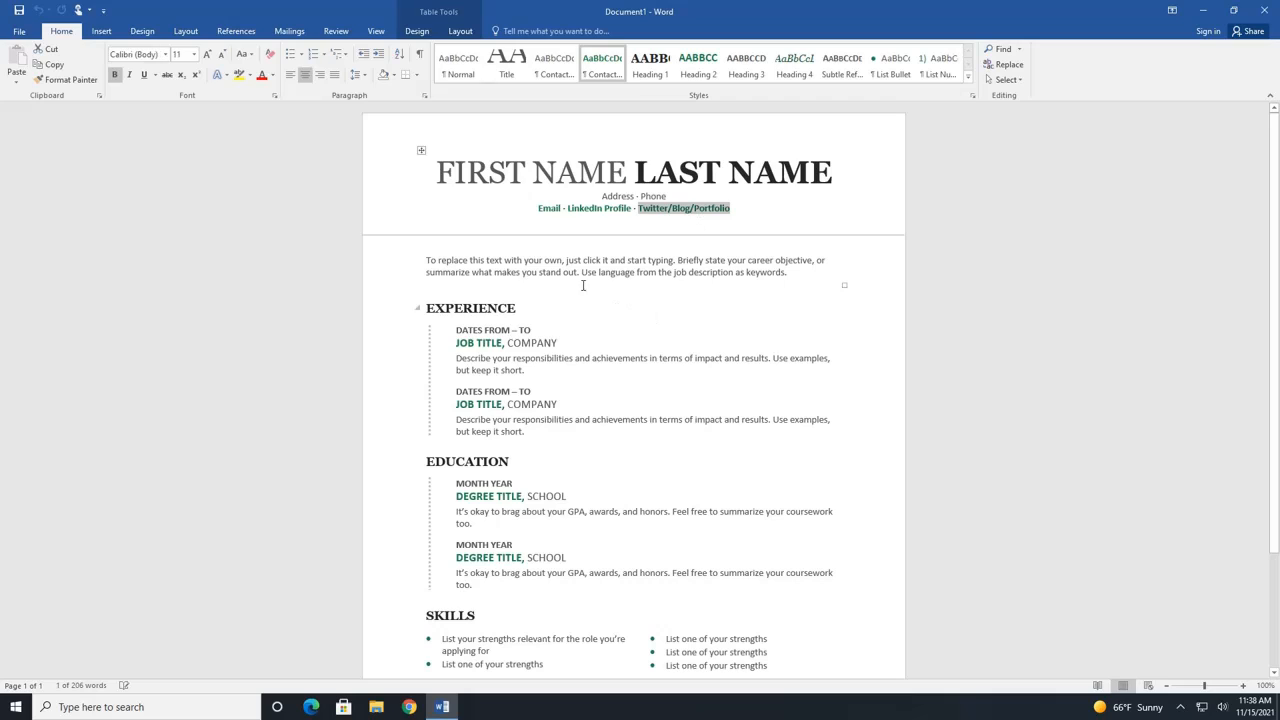
{"action": "left_click", "coordinate": [517, 272]}
{"action": "left_click", "coordinate": [500, 305]}
{"action": "left_click", "coordinate": [494, 330]}
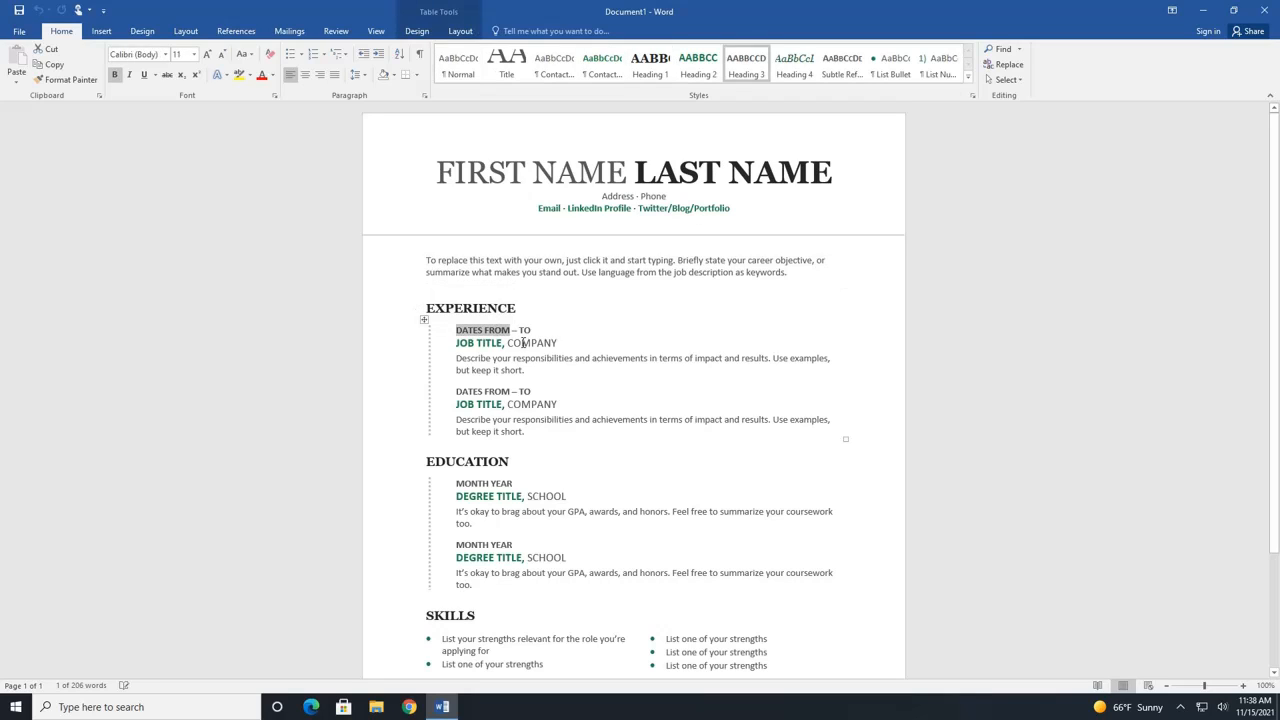
{"action": "left_click", "coordinate": [528, 343]}
{"action": "left_click", "coordinate": [549, 362]}
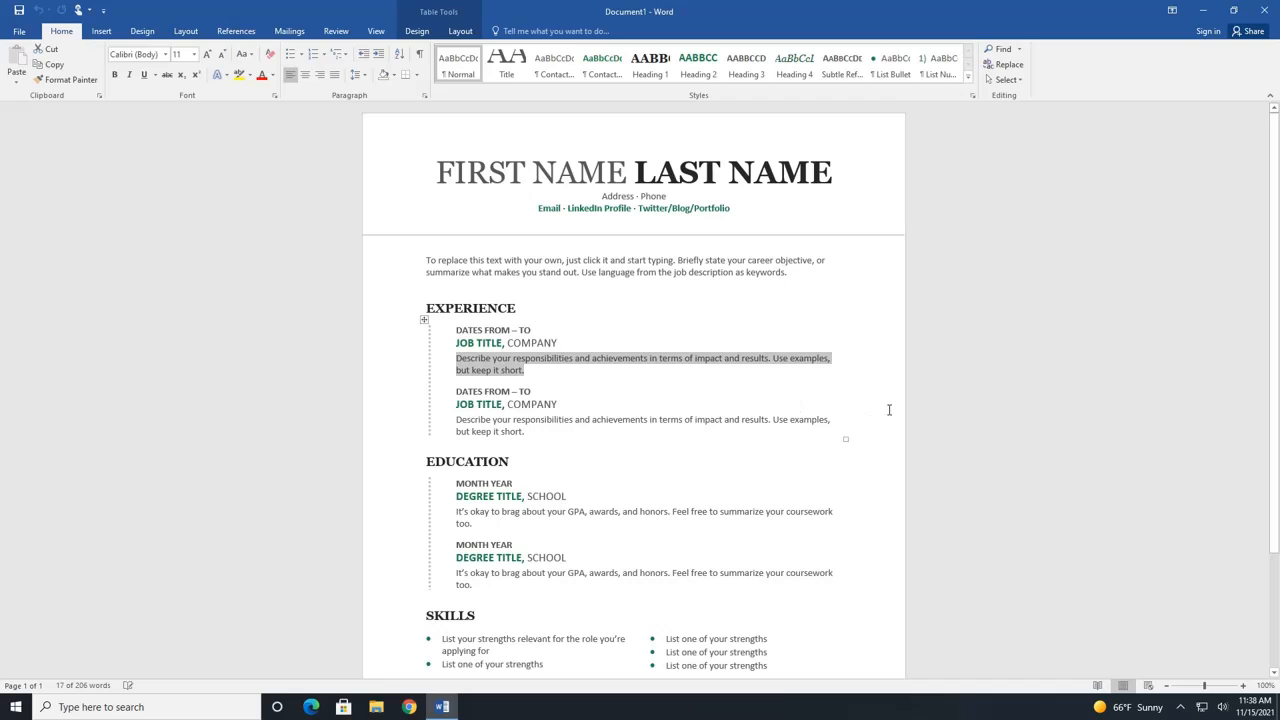
Replace the first-name and last-name placeholders in the resume title with the applicant's name in capitals
{"action": "left_click", "coordinate": [511, 175]}
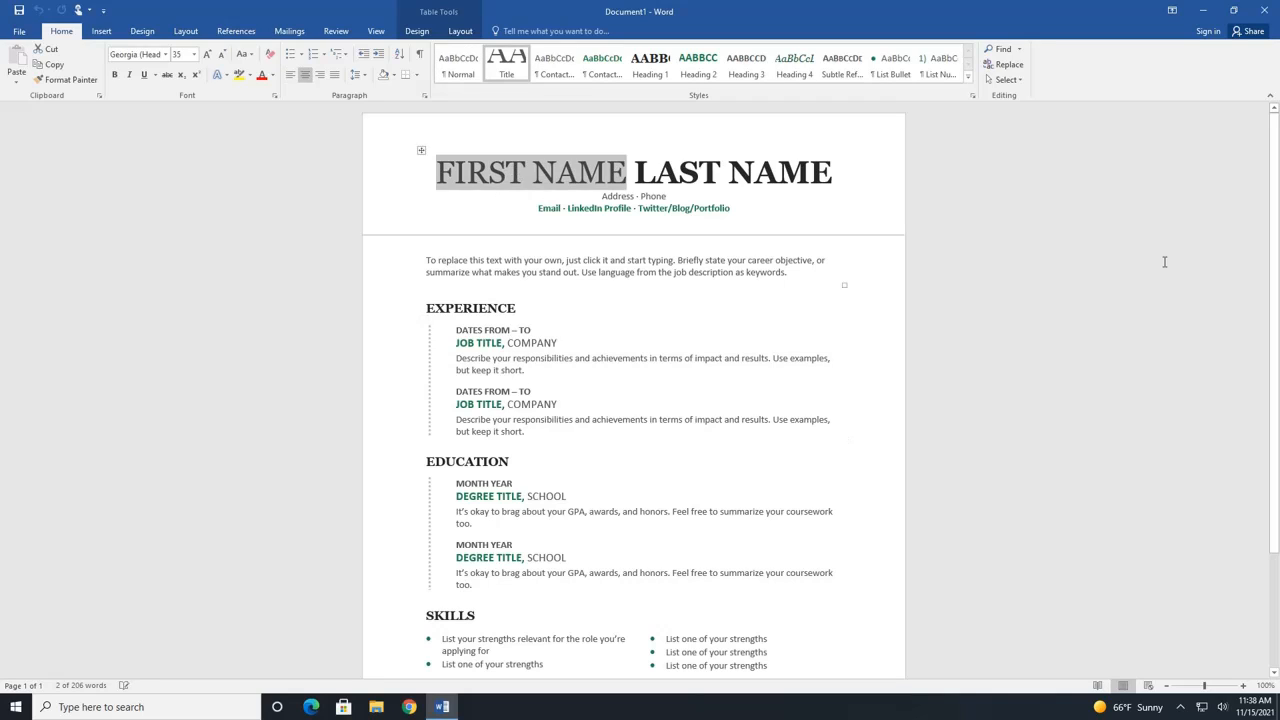
{"action": "type", "text": "JOHN"}
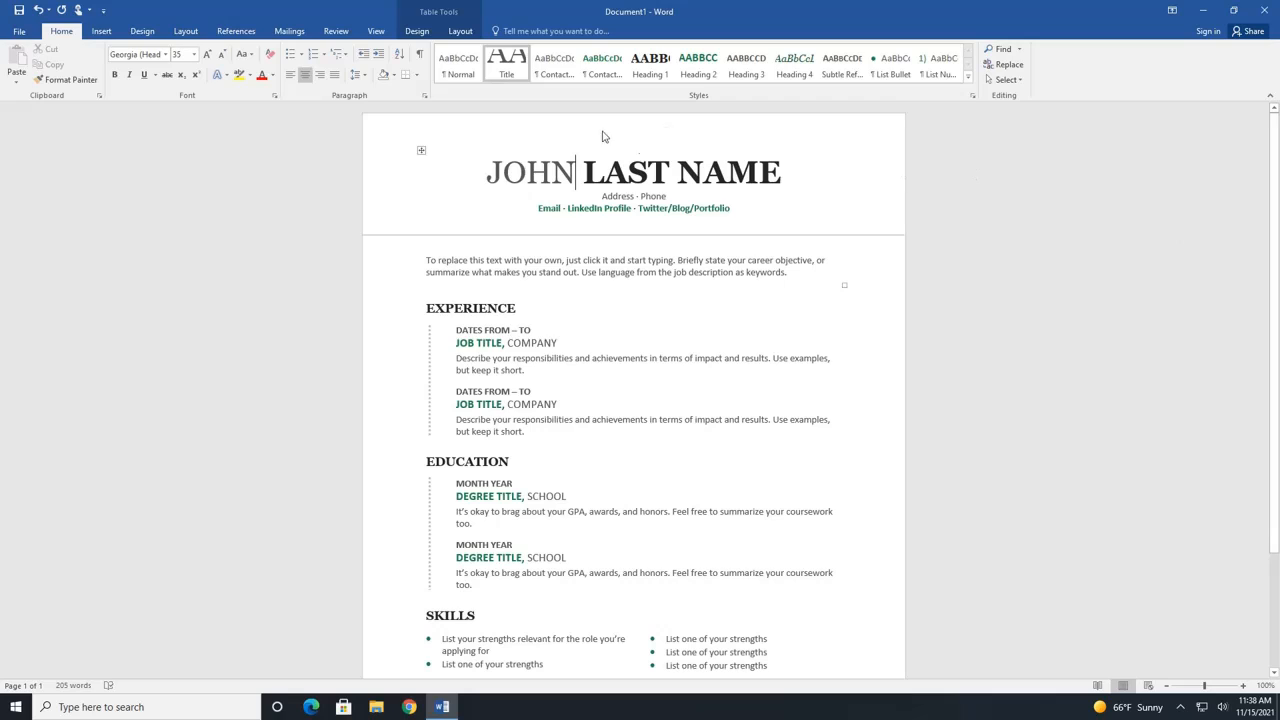
{"action": "left_click", "coordinate": [679, 172]}
{"action": "type", "text": "SMITH"}
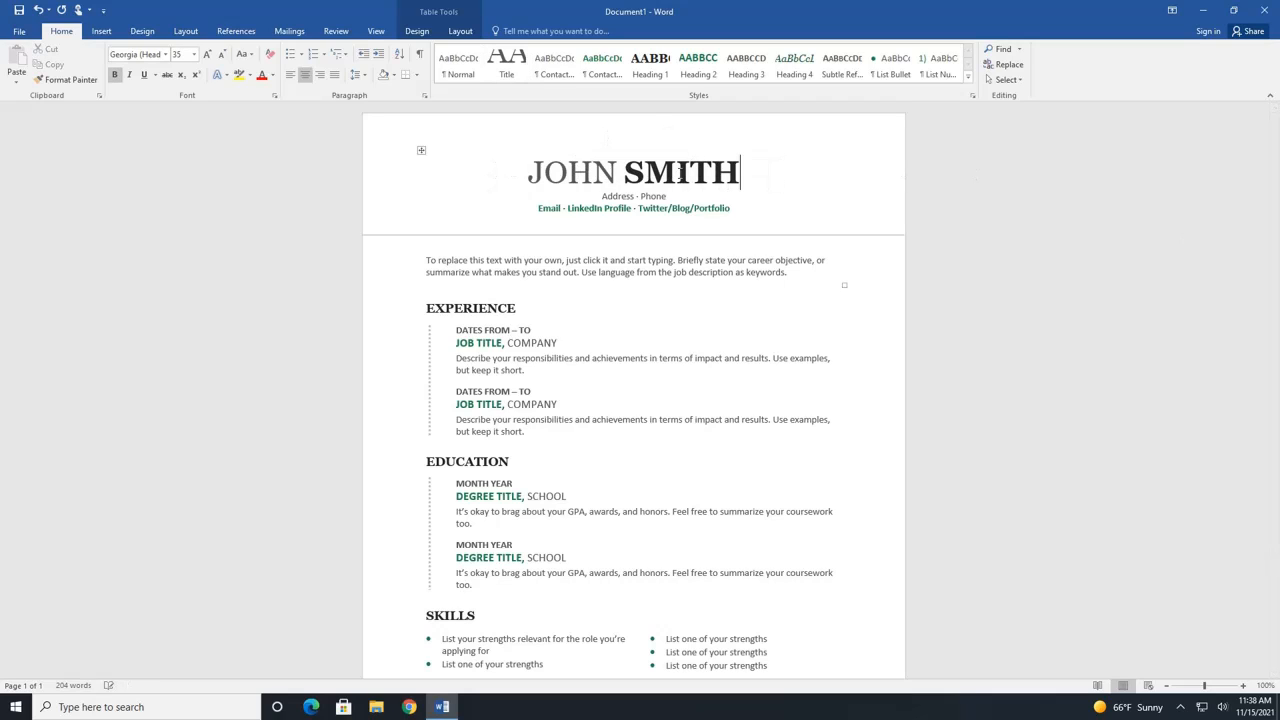
Set the first Experience entry's date range to NOV 2015 – NOV 2019
{"action": "left_click", "coordinate": [462, 329]}
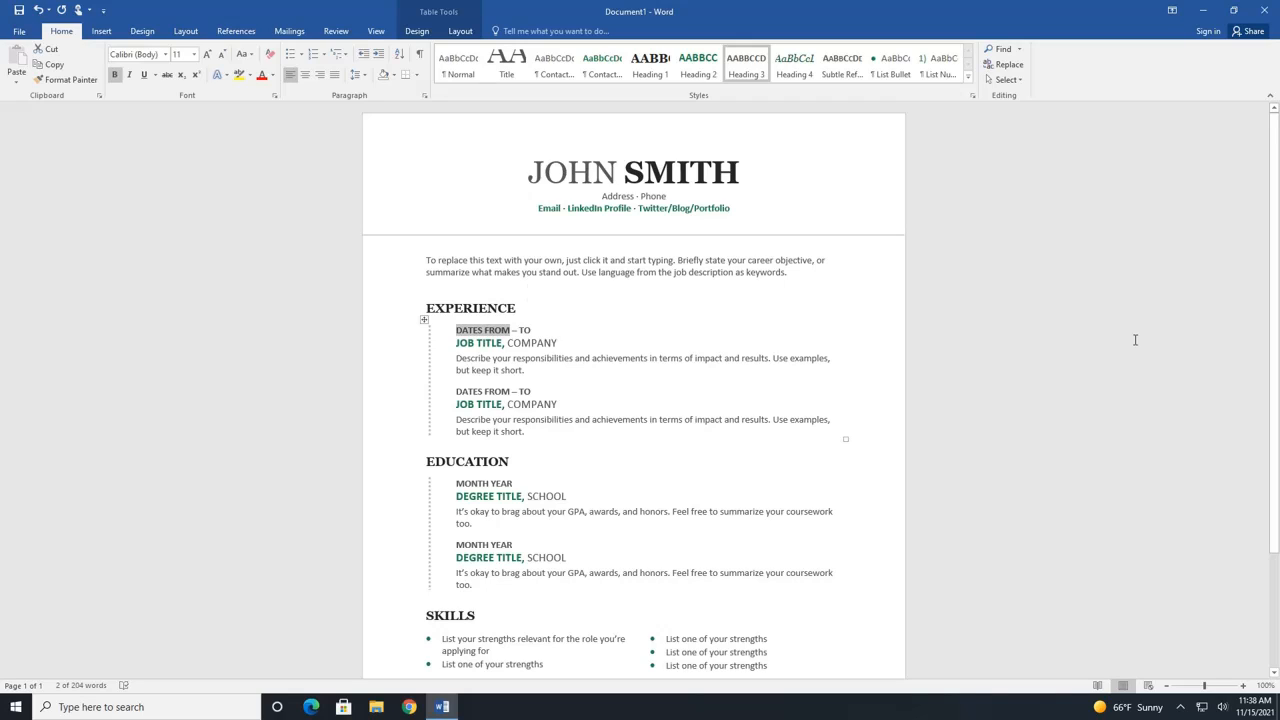
{"action": "type", "text": "NOV 20"}
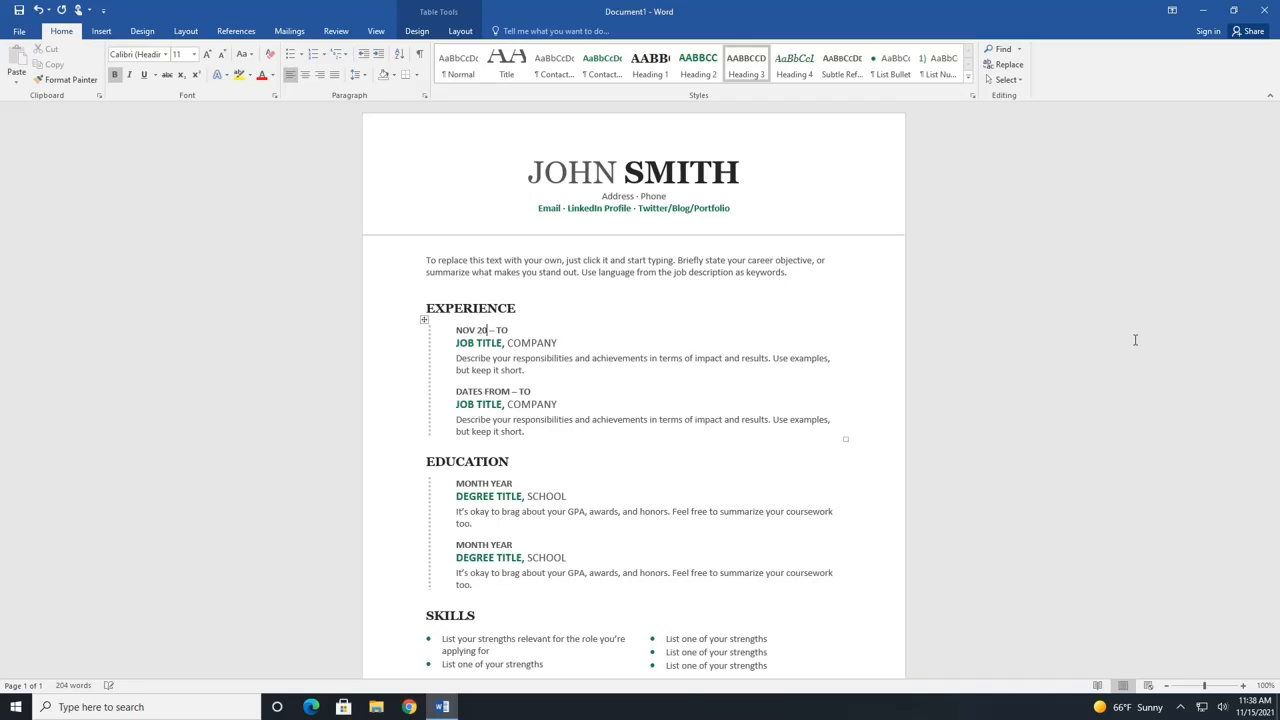
{"action": "type", "text": "15"}
{"action": "left_click", "coordinate": [510, 330]}
{"action": "double_click", "coordinate": [511, 330]}
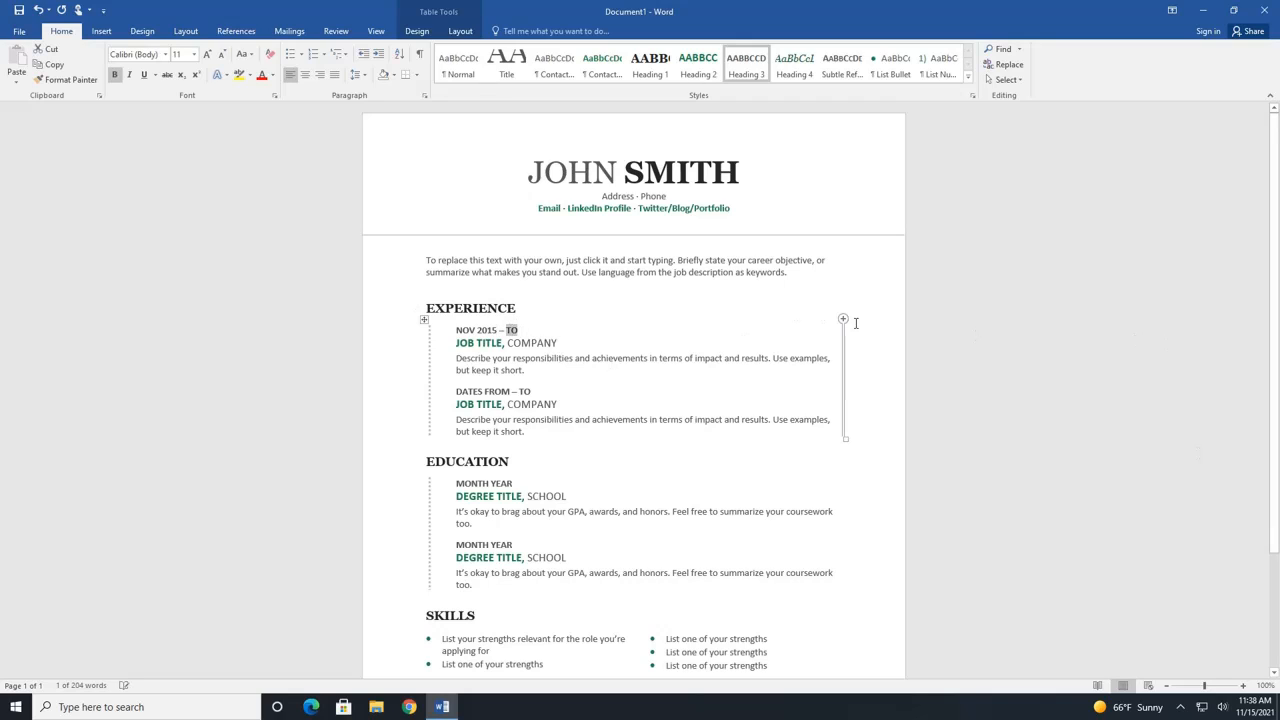
{"action": "type", "text": "NOV 2"}
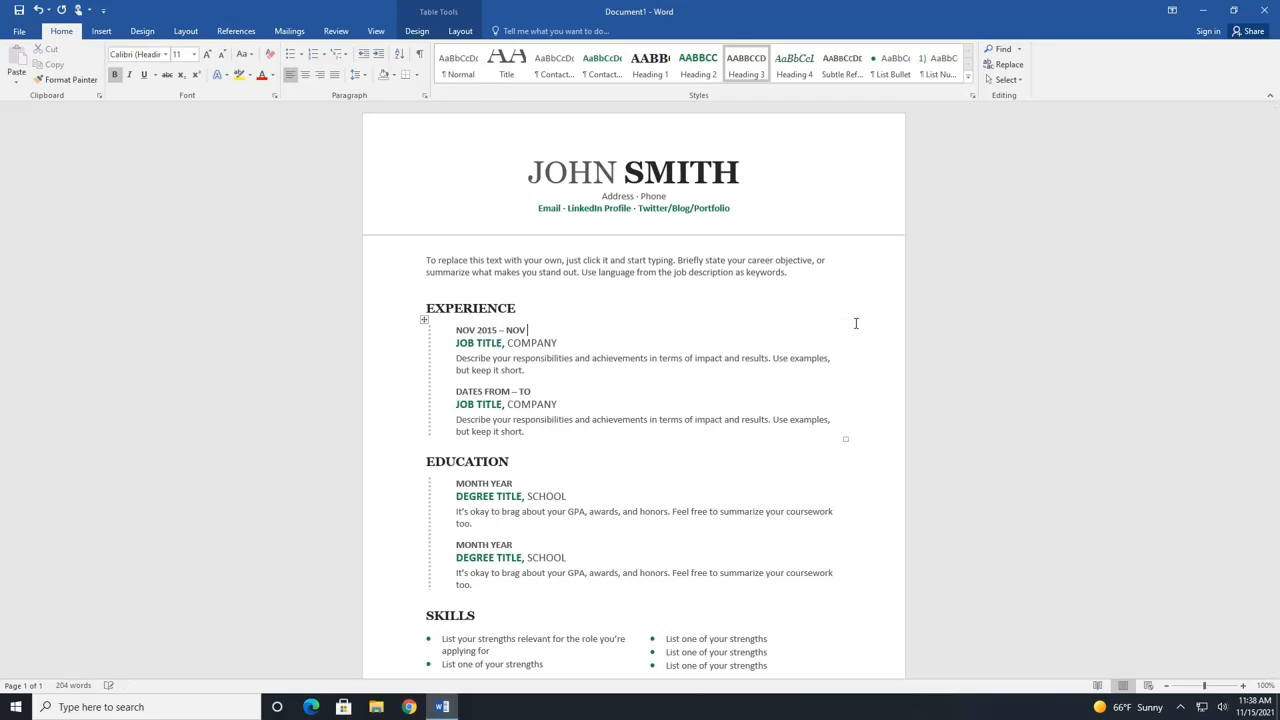
{"action": "type", "text": "019"}
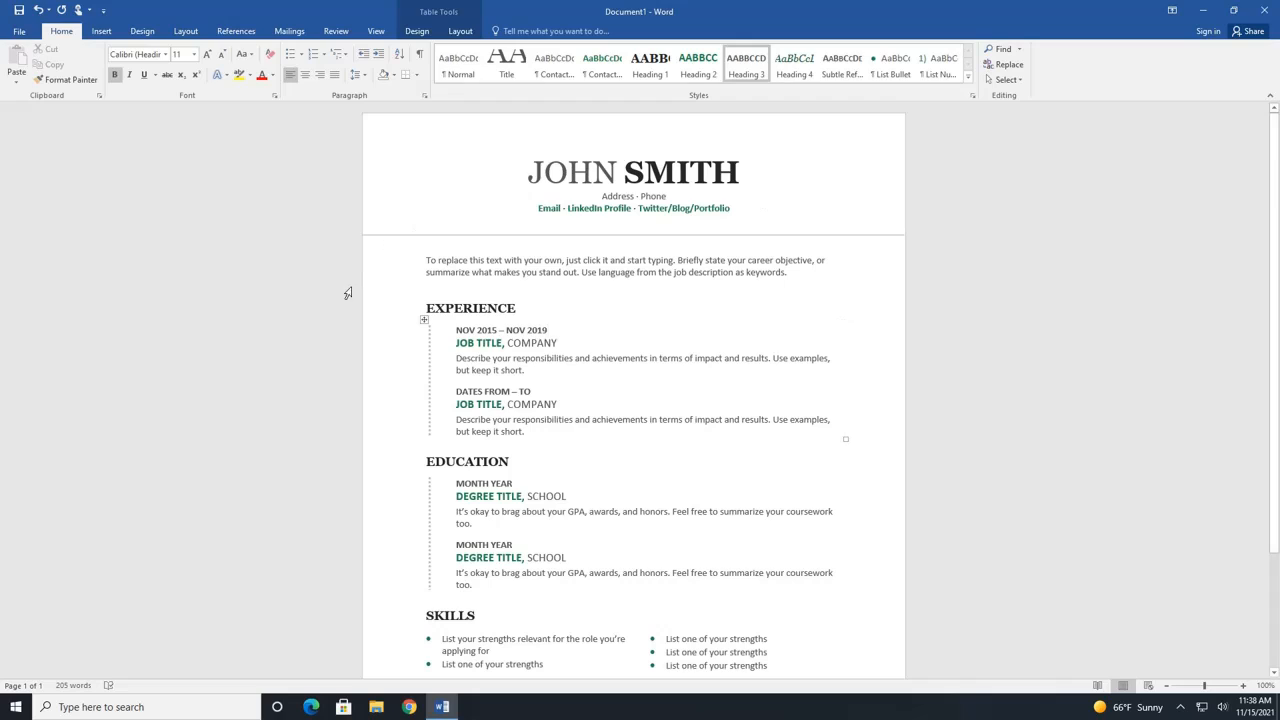
Replace the school placeholder in the first Education entry with HIGH SCHOOL
{"action": "left_click", "coordinate": [480, 483]}
{"action": "left_click", "coordinate": [479, 497]}
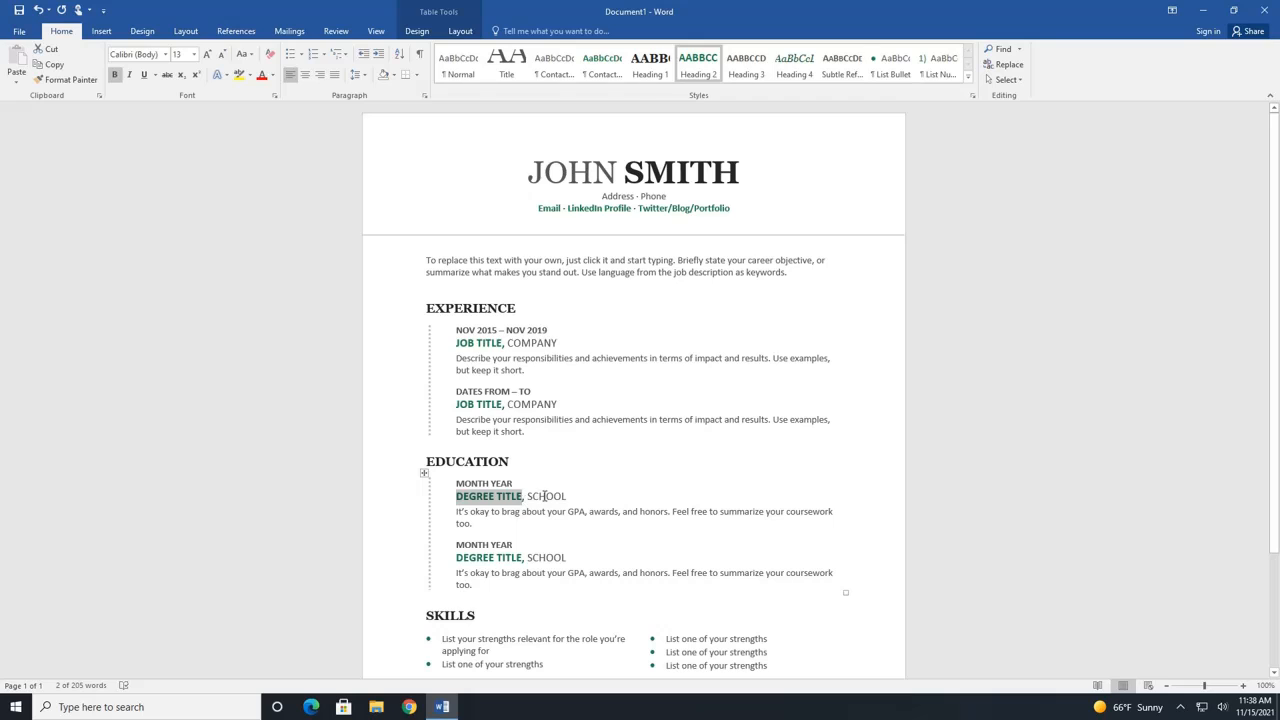
{"action": "left_click", "coordinate": [545, 496]}
{"action": "type", "text": "H"}
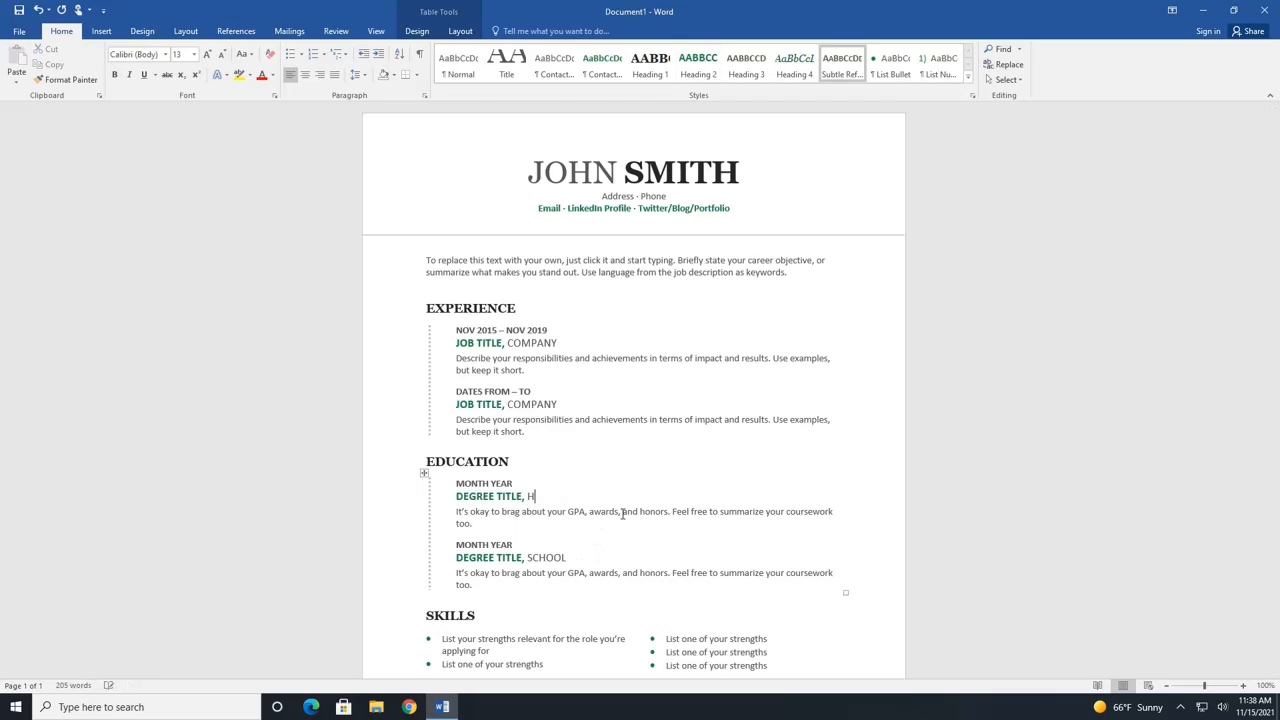
{"action": "type", "text": "IGH SCHOOL"}
Replace the first bullet placeholder under Skills with Microsoft Word
{"action": "scroll", "coordinate": [490, 540], "scroll_direction": "down", "scroll_amount": 2}
{"action": "left_click", "coordinate": [484, 556]}
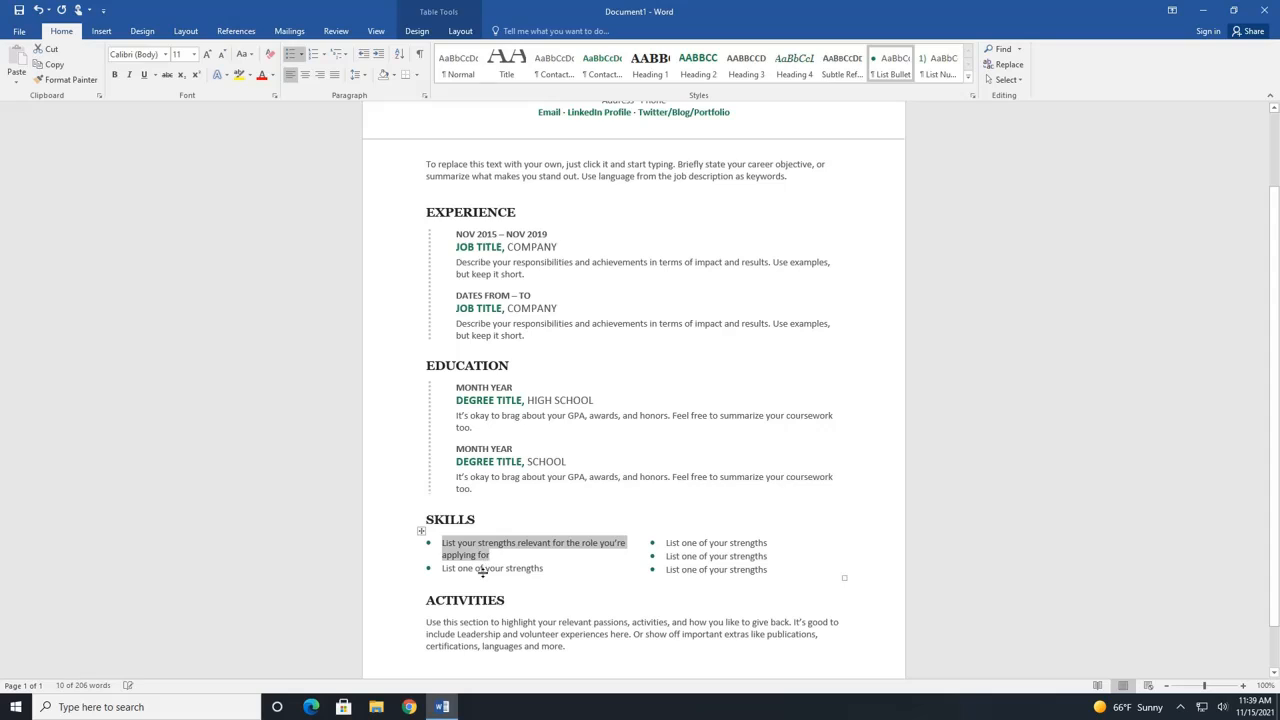
{"action": "type", "text": "M"}
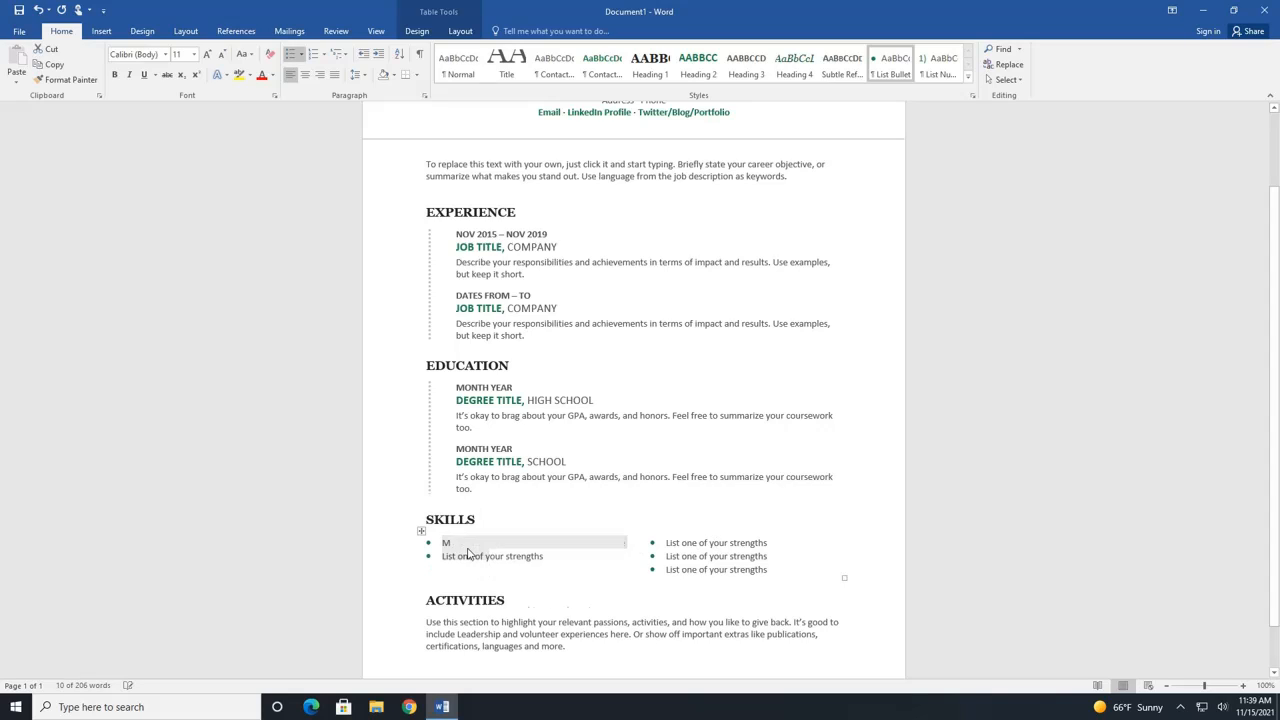
{"action": "type", "text": "icrosoft Word"}
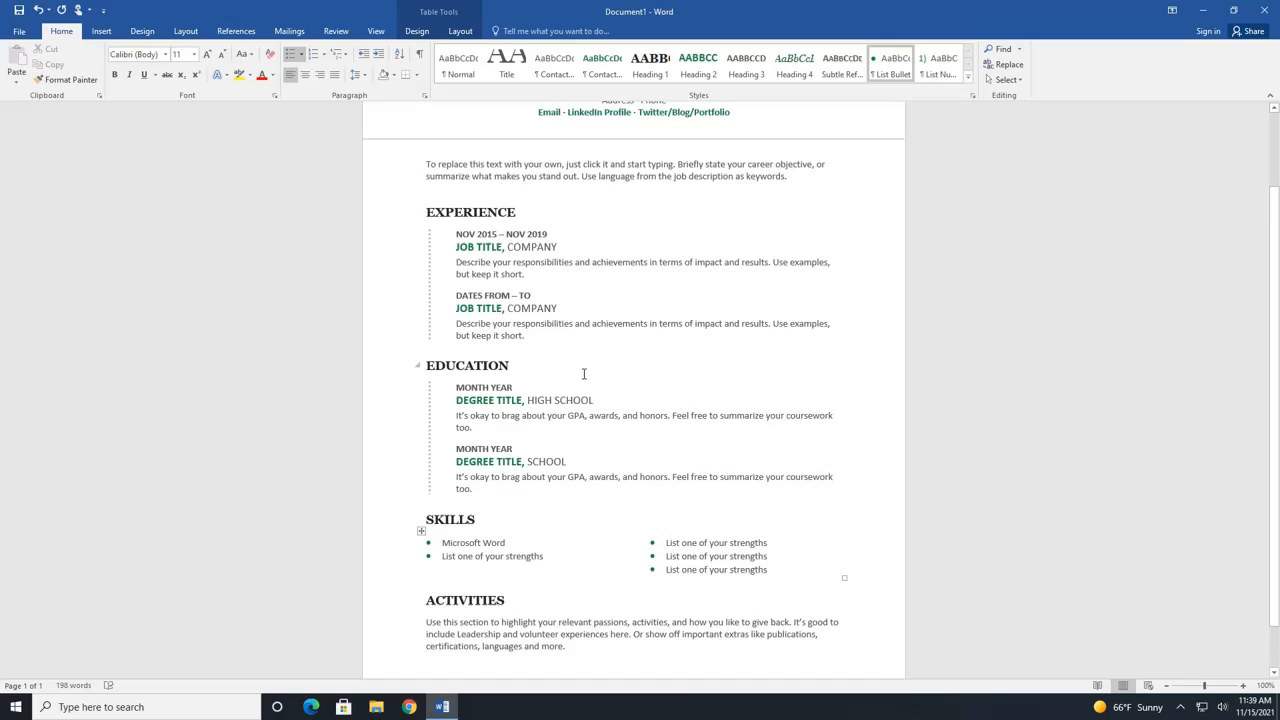
{"action": "scroll", "coordinate": [600, 378], "scroll_direction": "down", "scroll_amount": 1}
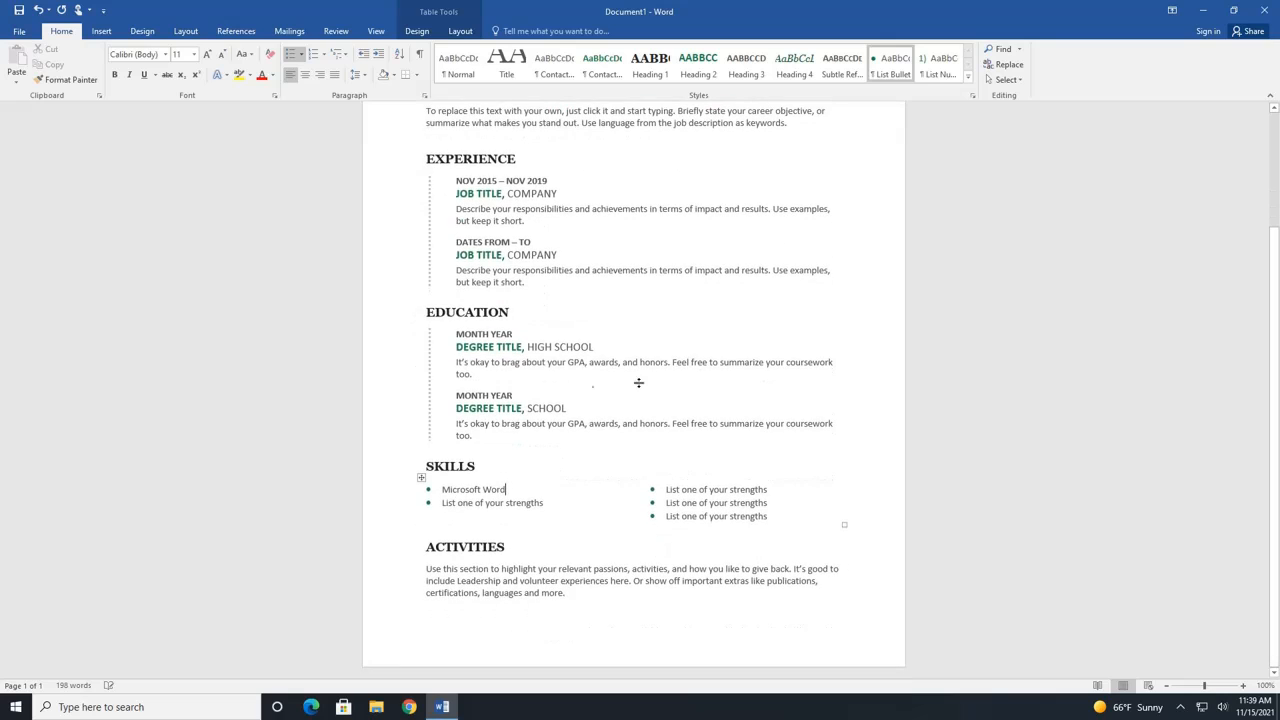
{"action": "scroll", "coordinate": [626, 380], "scroll_direction": "up", "scroll_amount": 3}
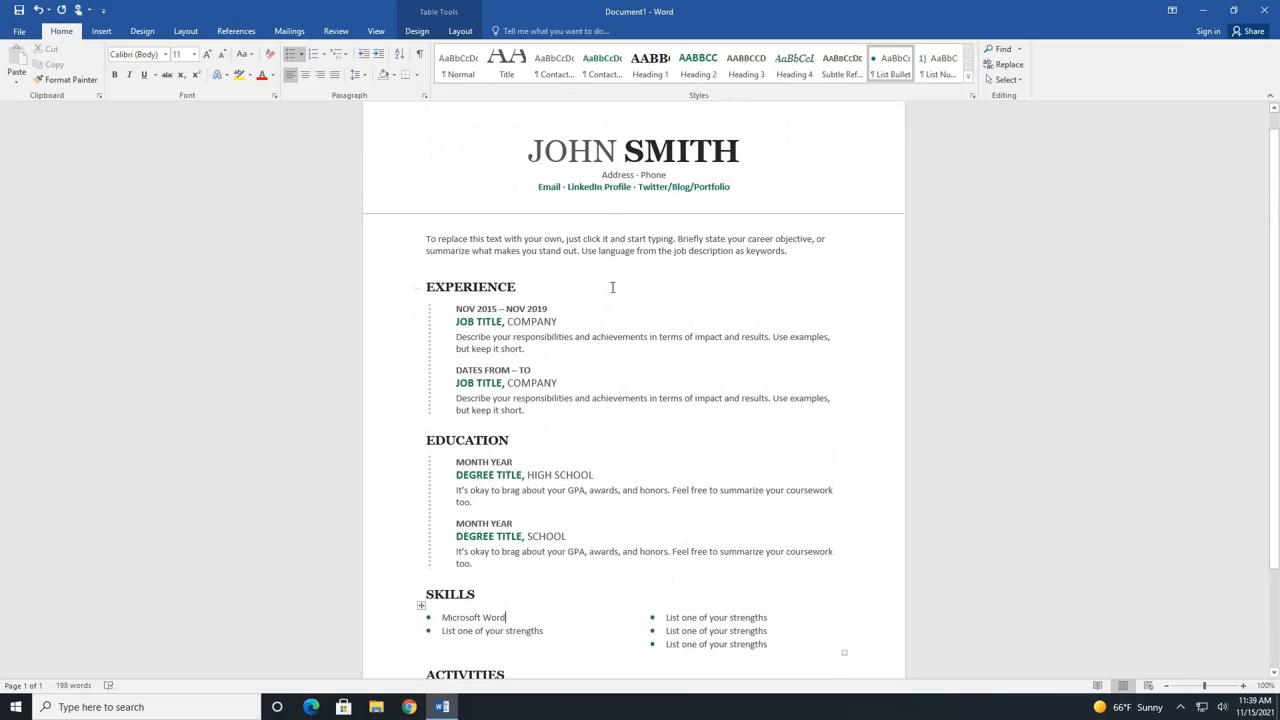
{"action": "left_click", "coordinate": [614, 340]}
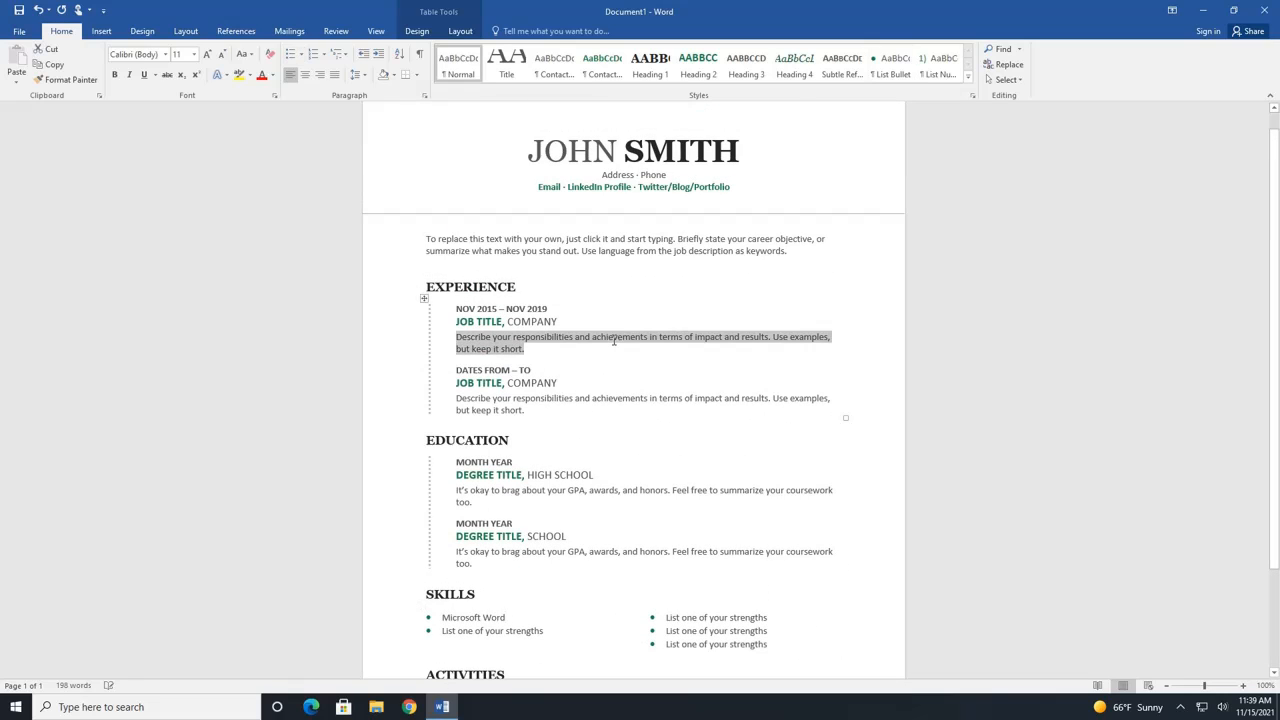
{"action": "left_click", "coordinate": [614, 400]}
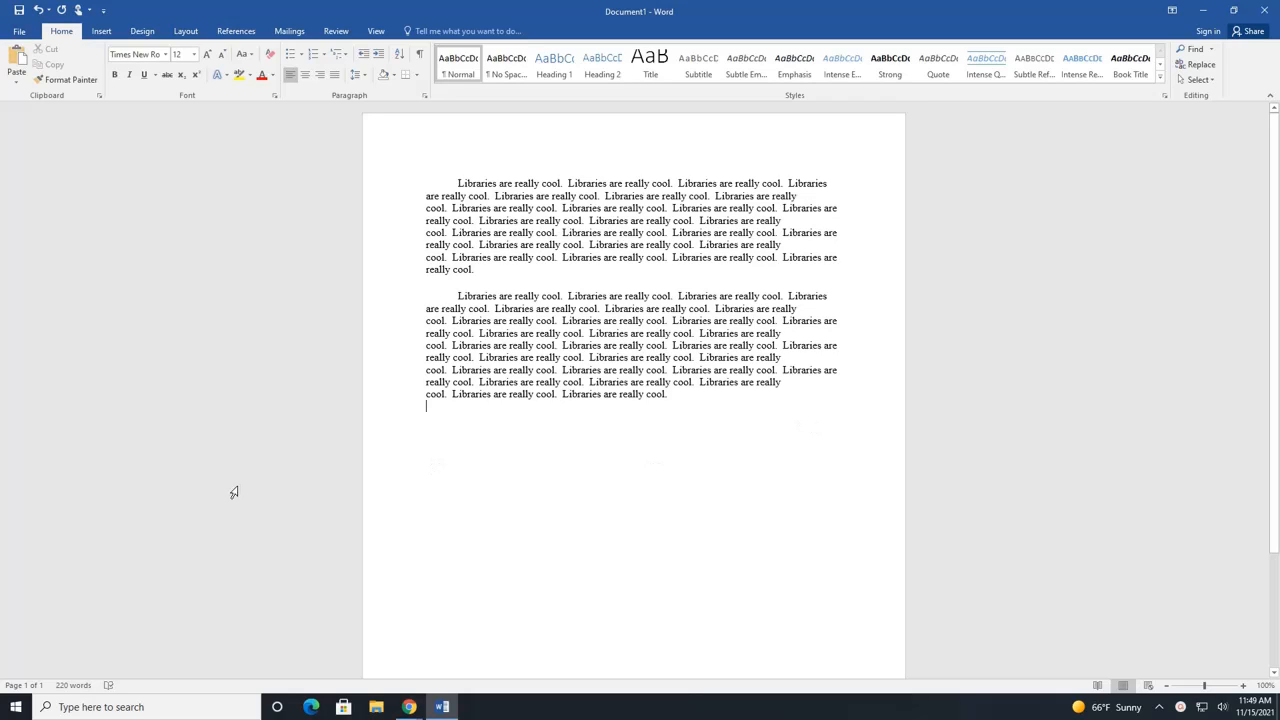
Open Google Chrome and search Google for "book clipart"
{"action": "left_click", "coordinate": [16, 712]}
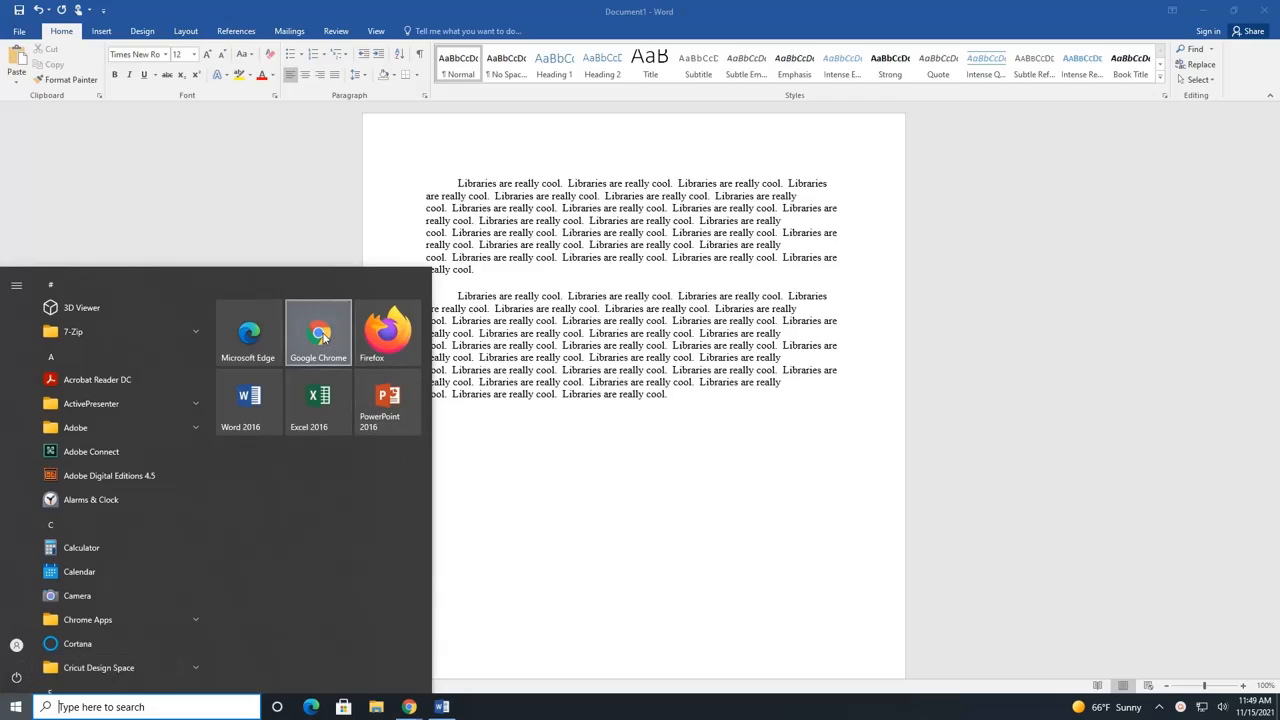
{"action": "left_click", "coordinate": [318, 332]}
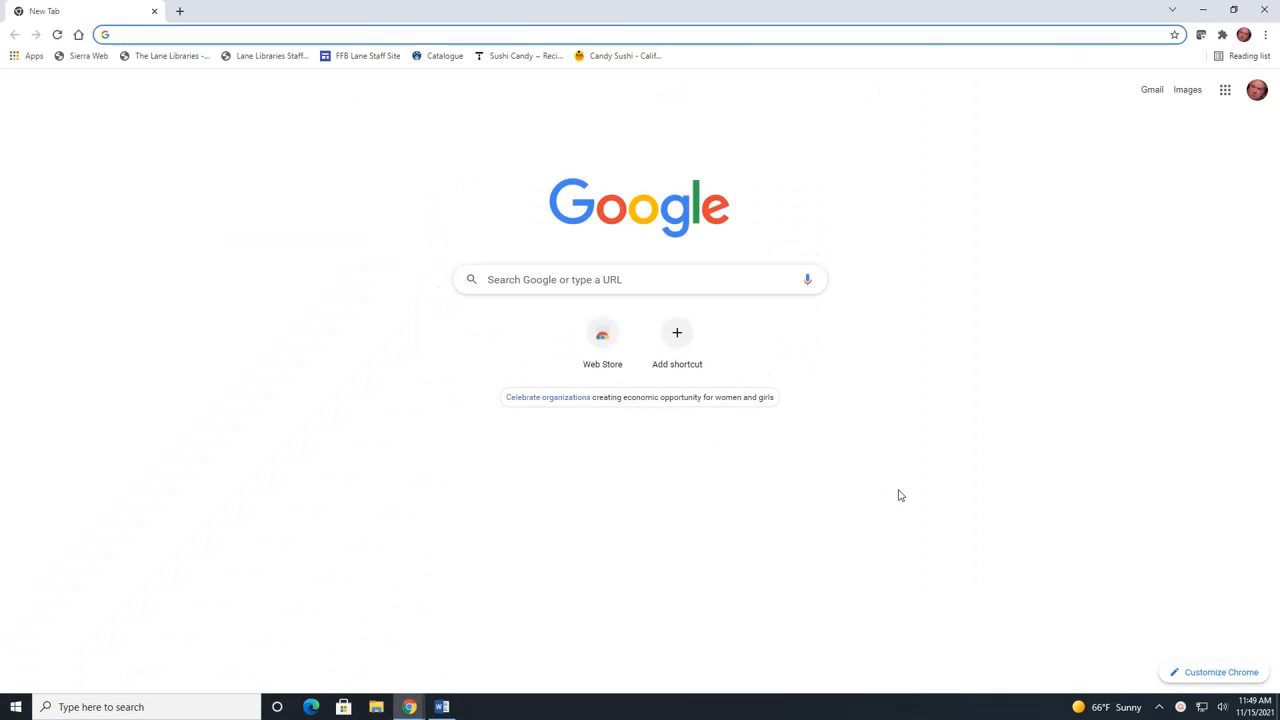
{"action": "left_click", "coordinate": [655, 284]}
{"action": "type", "text": "book cli"}
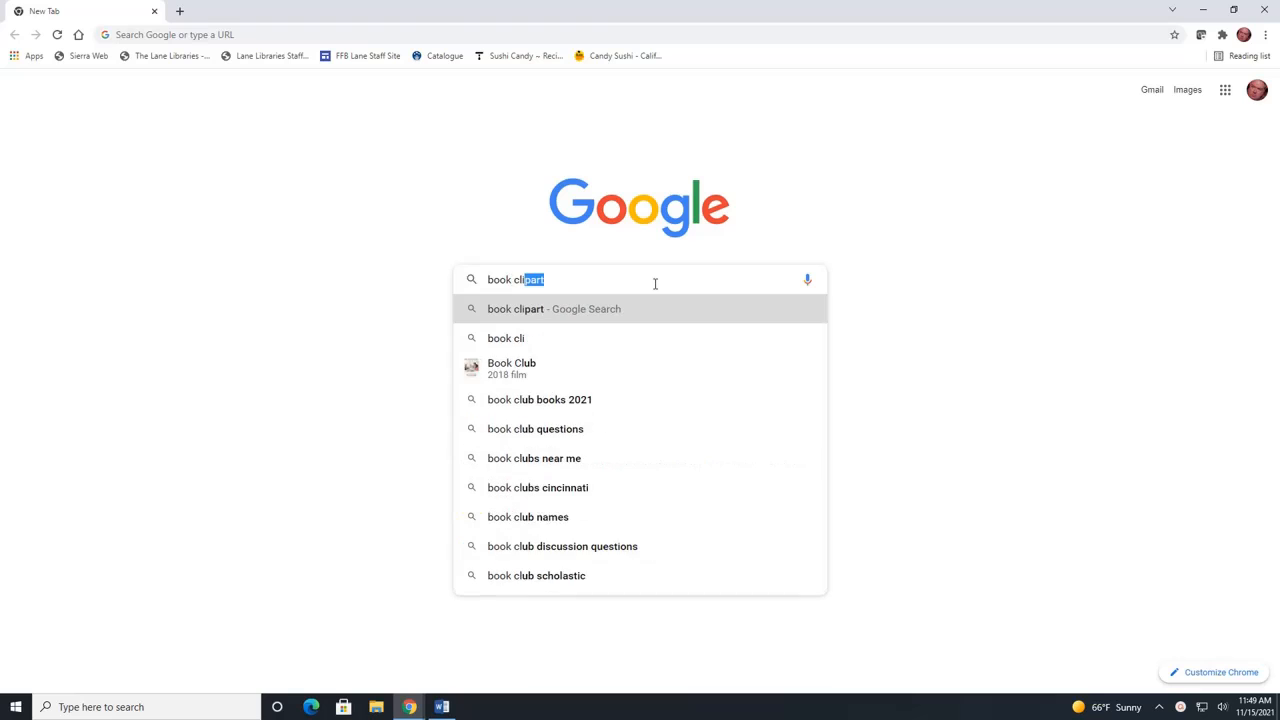
{"action": "type", "text": "part"}
{"action": "key", "text": "Return"}
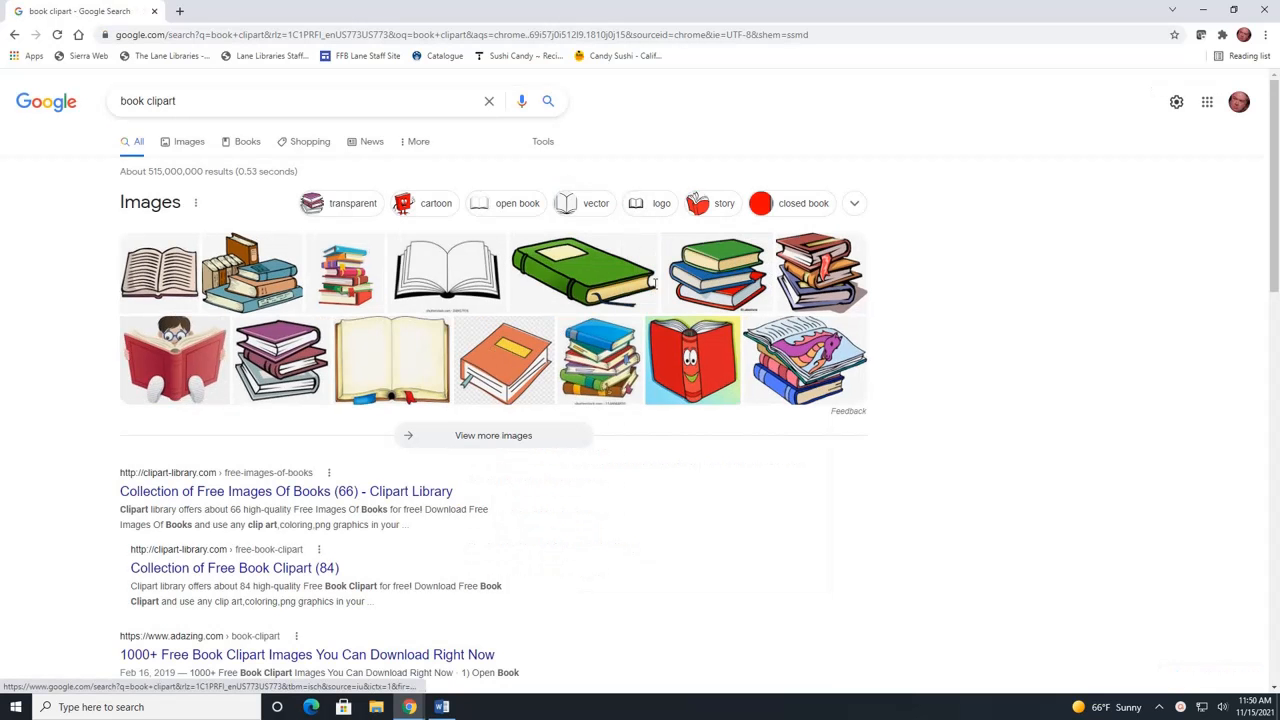
Show the image results and copy the Clipart Library picture of brown, orange and blue stacked books
{"action": "left_click", "coordinate": [189, 146]}
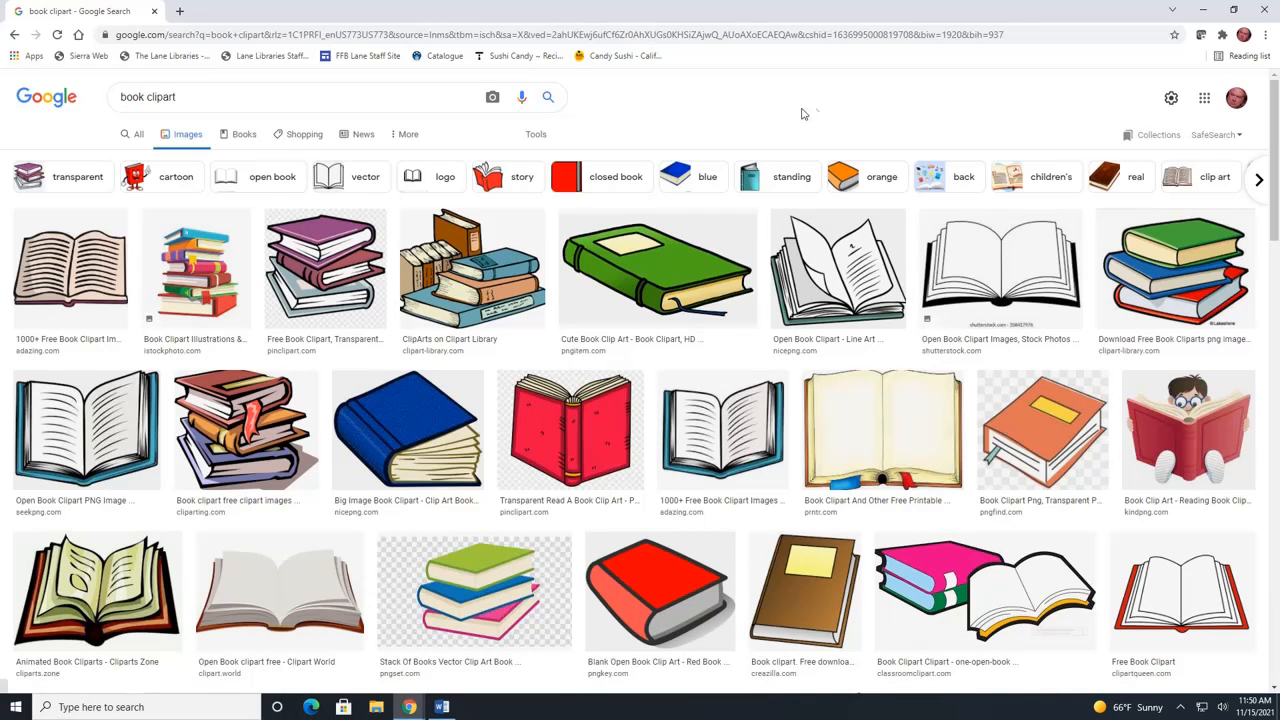
{"action": "left_click", "coordinate": [484, 250]}
{"action": "right_click", "coordinate": [1043, 275]}
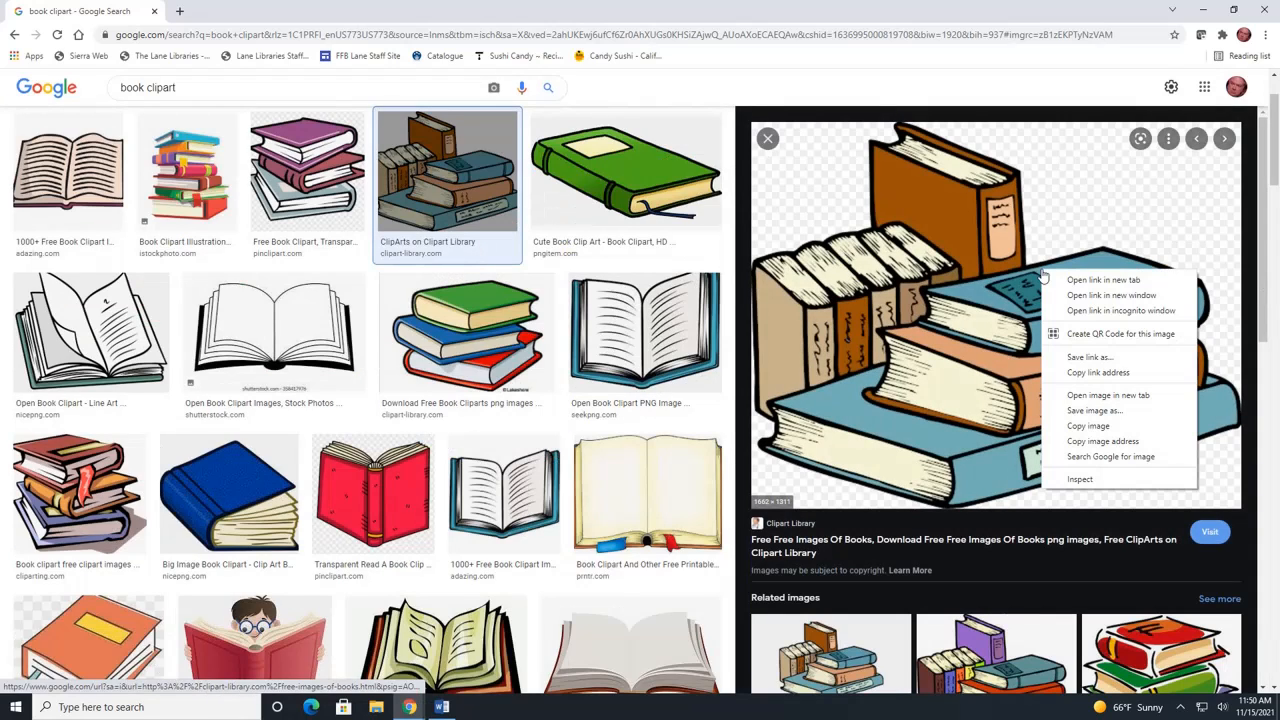
{"action": "left_click", "coordinate": [1100, 427]}
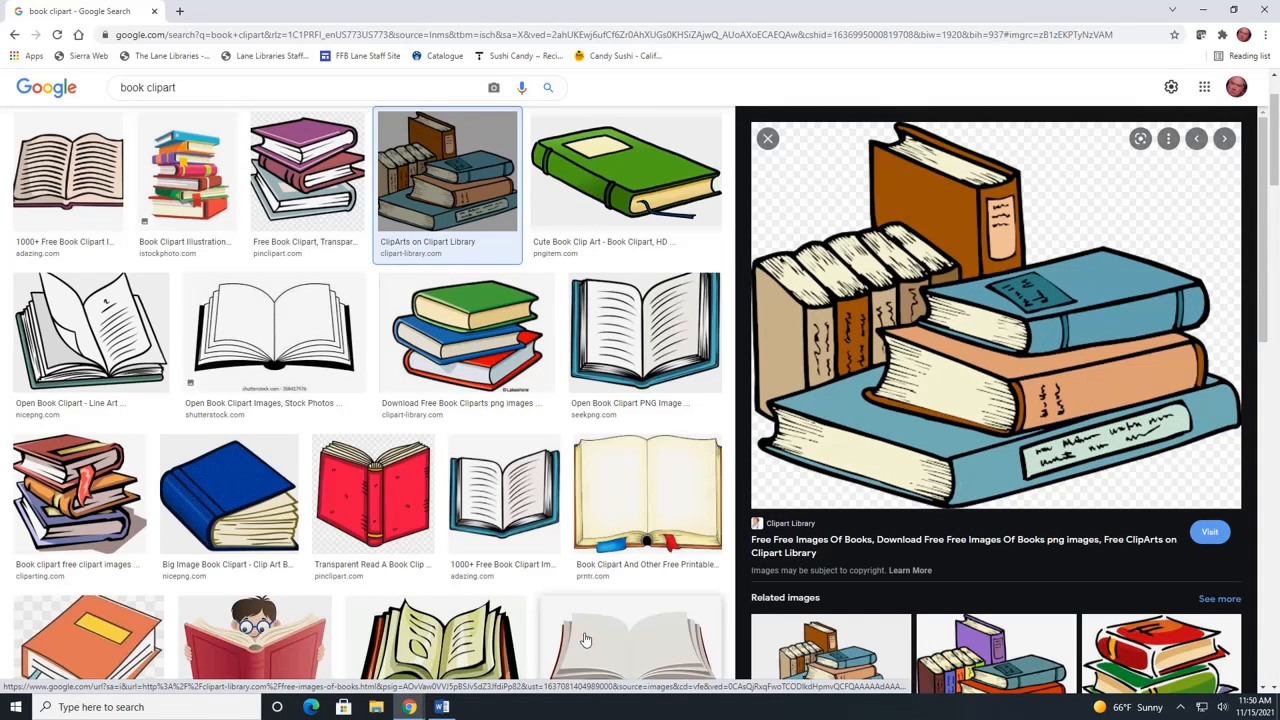
Switch back to the Word document and paste the copied book picture below the second paragraph
{"action": "left_click", "coordinate": [443, 708]}
{"action": "right_click", "coordinate": [489, 430]}
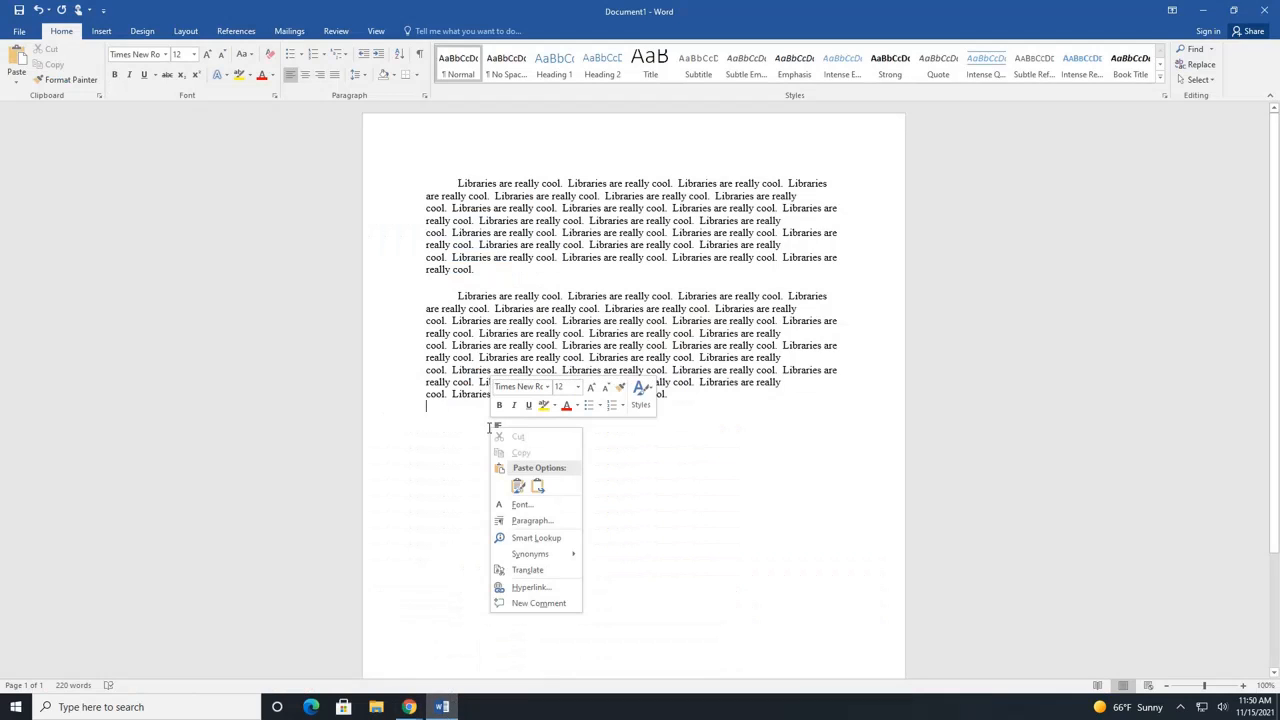
{"action": "left_click", "coordinate": [517, 487]}
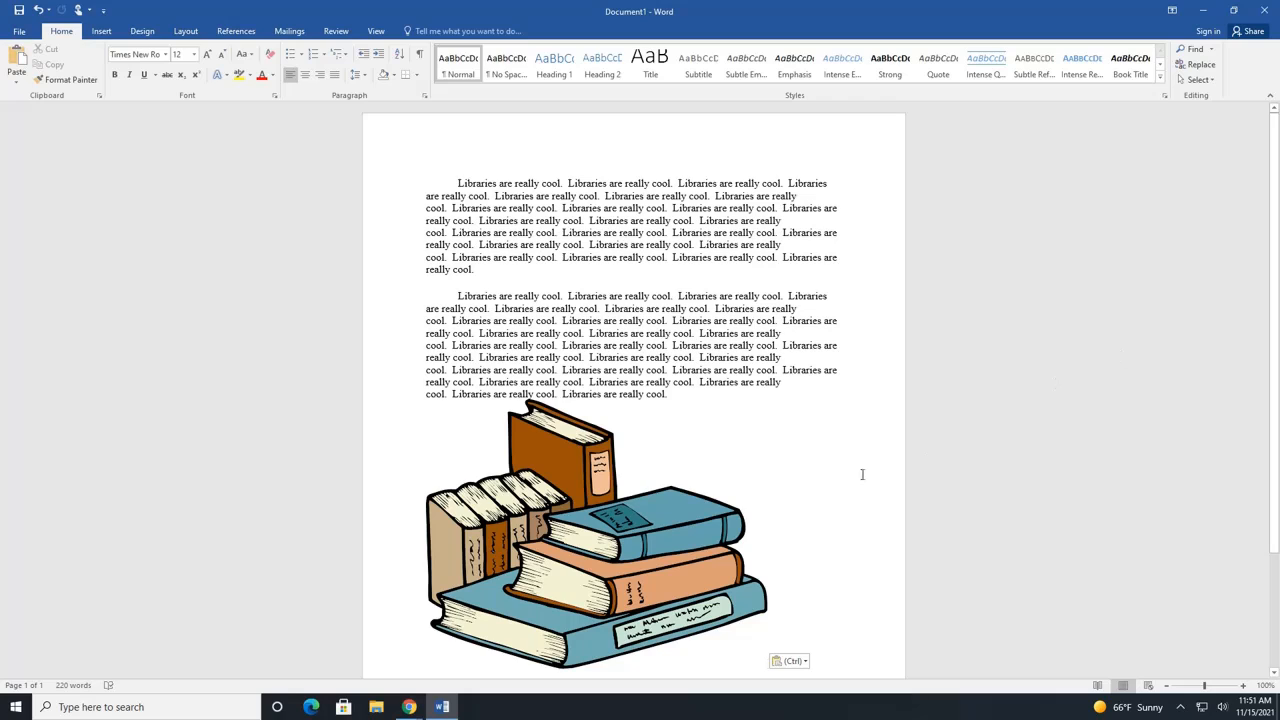
Resize the pasted book picture from its side and corner, ending proportionally smaller at just under half the text width
{"action": "left_click", "coordinate": [789, 492]}
{"action": "scroll", "coordinate": [789, 492], "scroll_direction": "down", "scroll_amount": 2}
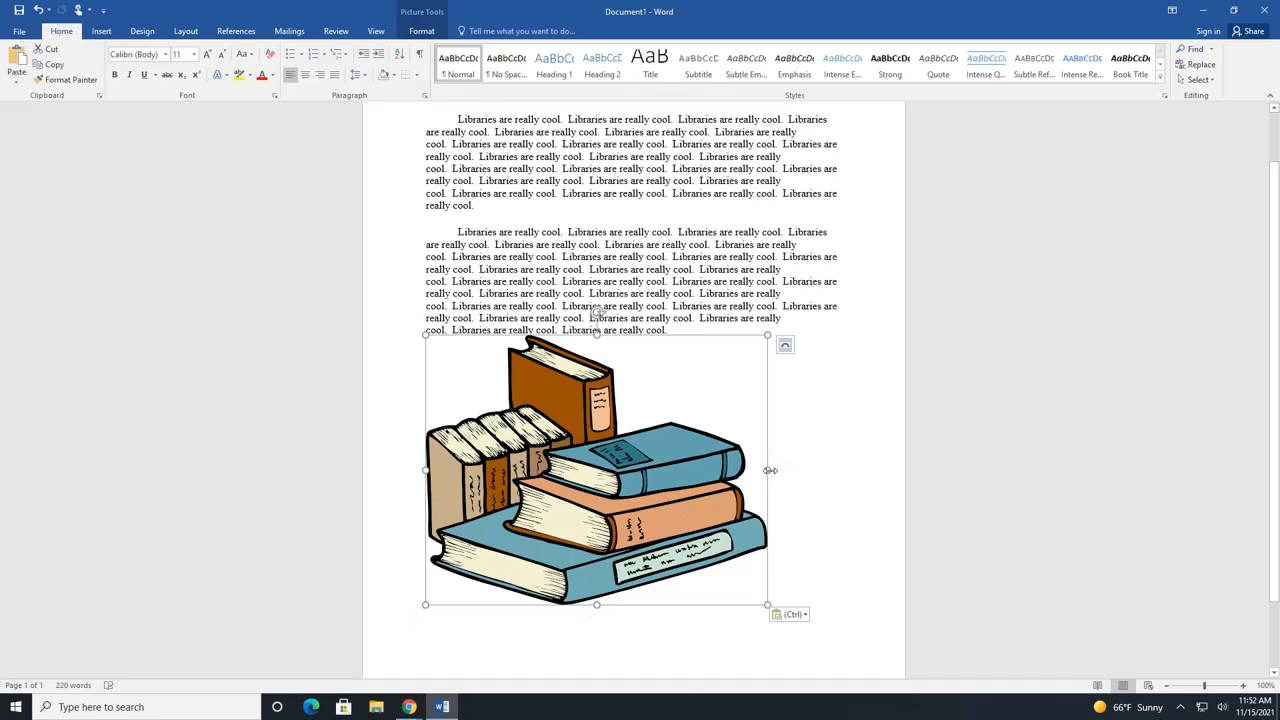
{"action": "mouse_move", "coordinate": [770, 470]}
{"action": "left_mouse_down"}
{"action": "mouse_move", "coordinate": [840, 470]}
{"action": "mouse_move", "coordinate": [747, 470]}
{"action": "left_mouse_up"}
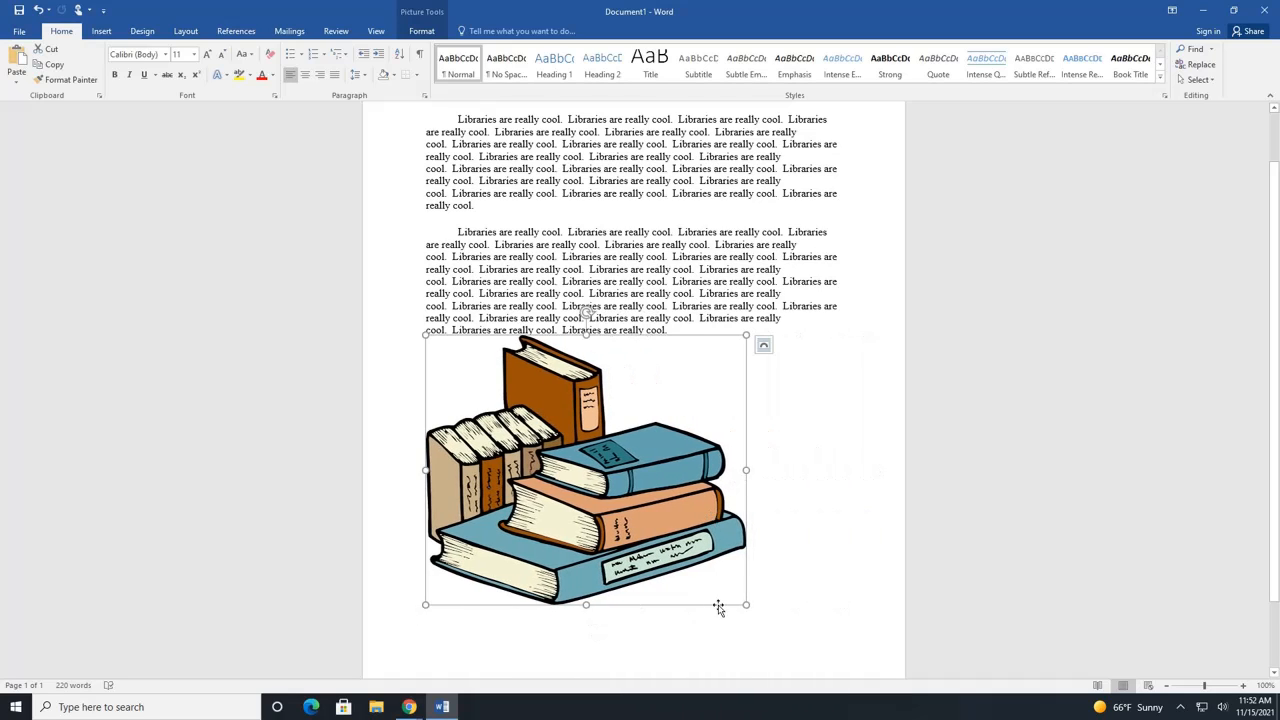
{"action": "mouse_move", "coordinate": [747, 605]}
{"action": "left_mouse_down"}
{"action": "mouse_move", "coordinate": [846, 667]}
{"action": "mouse_move", "coordinate": [762, 618]}
{"action": "left_mouse_up"}
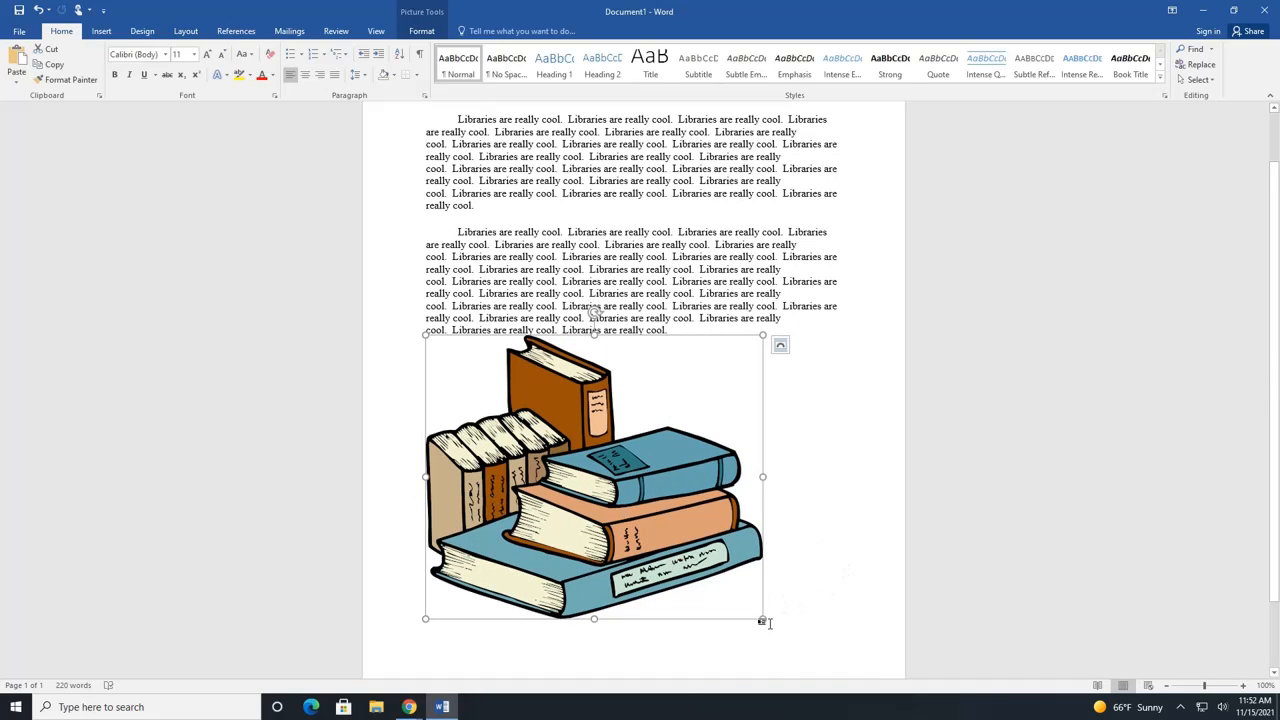
{"action": "left_click_drag", "start_coordinate": [762, 621], "coordinate": [713, 577]}
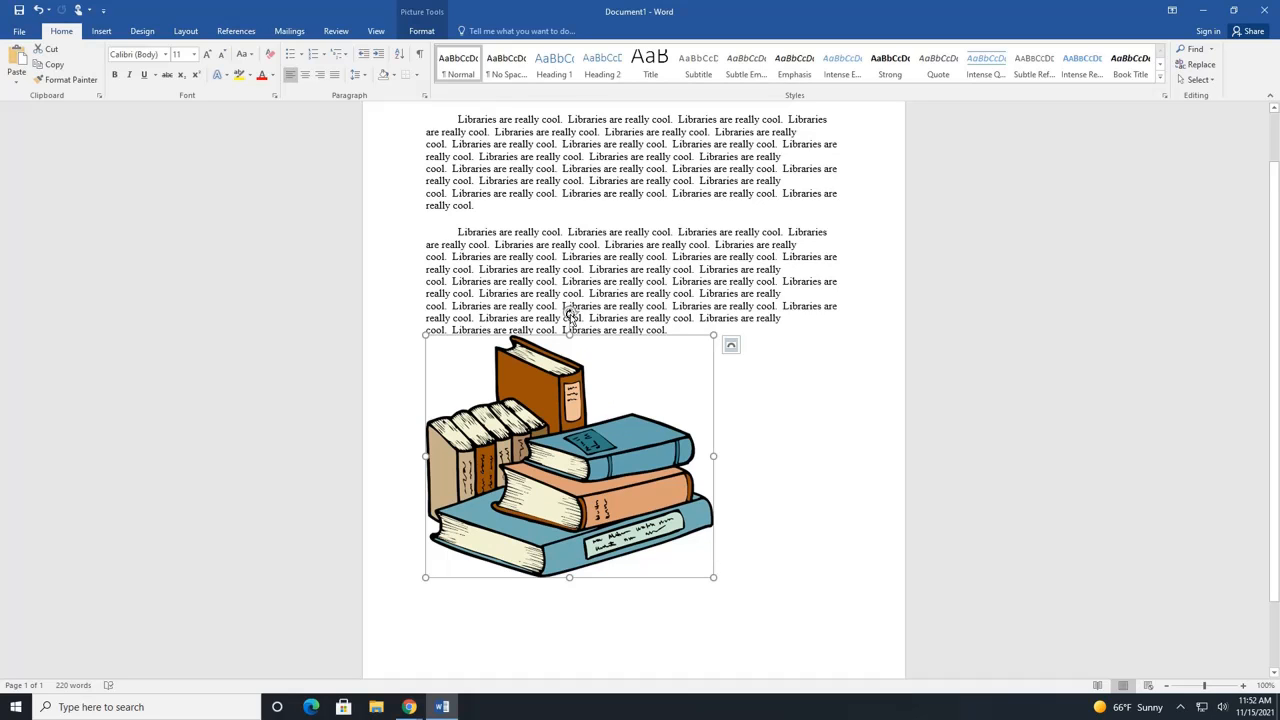
{"action": "mouse_move", "coordinate": [569, 315]}
{"action": "left_mouse_down"}
{"action": "mouse_move", "coordinate": [668, 354]}
{"action": "mouse_move", "coordinate": [729, 543]}
{"action": "mouse_move", "coordinate": [751, 520]}
{"action": "mouse_move", "coordinate": [686, 417]}
{"action": "mouse_move", "coordinate": [616, 404]}
{"action": "mouse_move", "coordinate": [694, 389]}
{"action": "mouse_move", "coordinate": [700, 470]}
{"action": "mouse_move", "coordinate": [663, 351]}
{"action": "mouse_move", "coordinate": [571, 290]}
{"action": "left_mouse_up"}
{"action": "left_click_drag", "start_coordinate": [704, 571], "coordinate": [615, 494]}
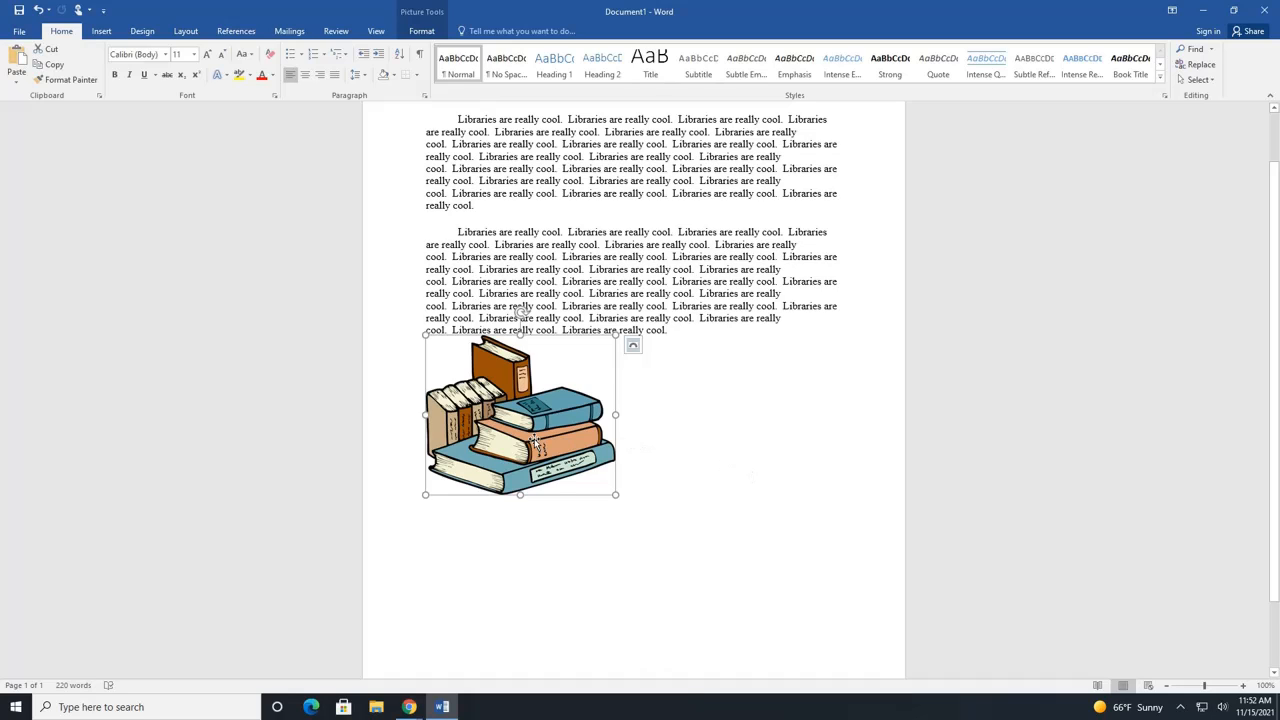
Try moving the inline book picture to several spots within both paragraphs and return it below the second paragraph
{"action": "scroll", "coordinate": [834, 497], "scroll_direction": "up", "scroll_amount": 2}
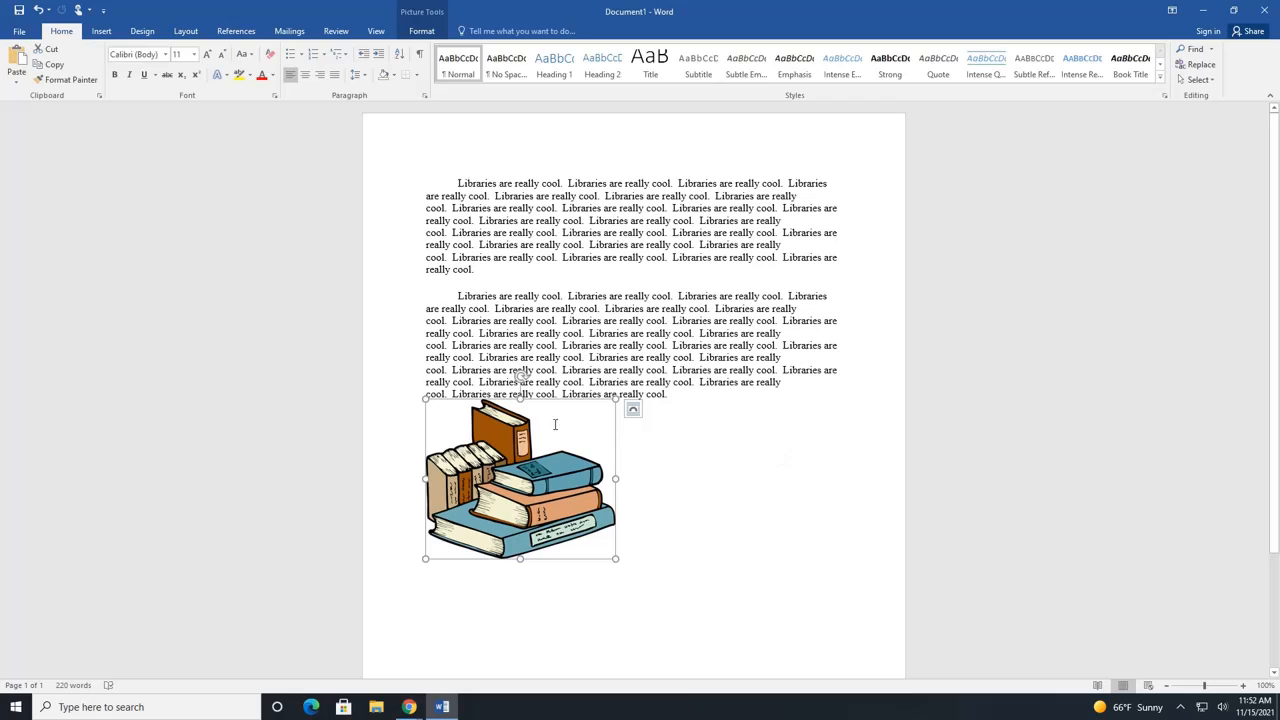
{"action": "left_click_drag", "start_coordinate": [540, 486], "coordinate": [579, 396]}
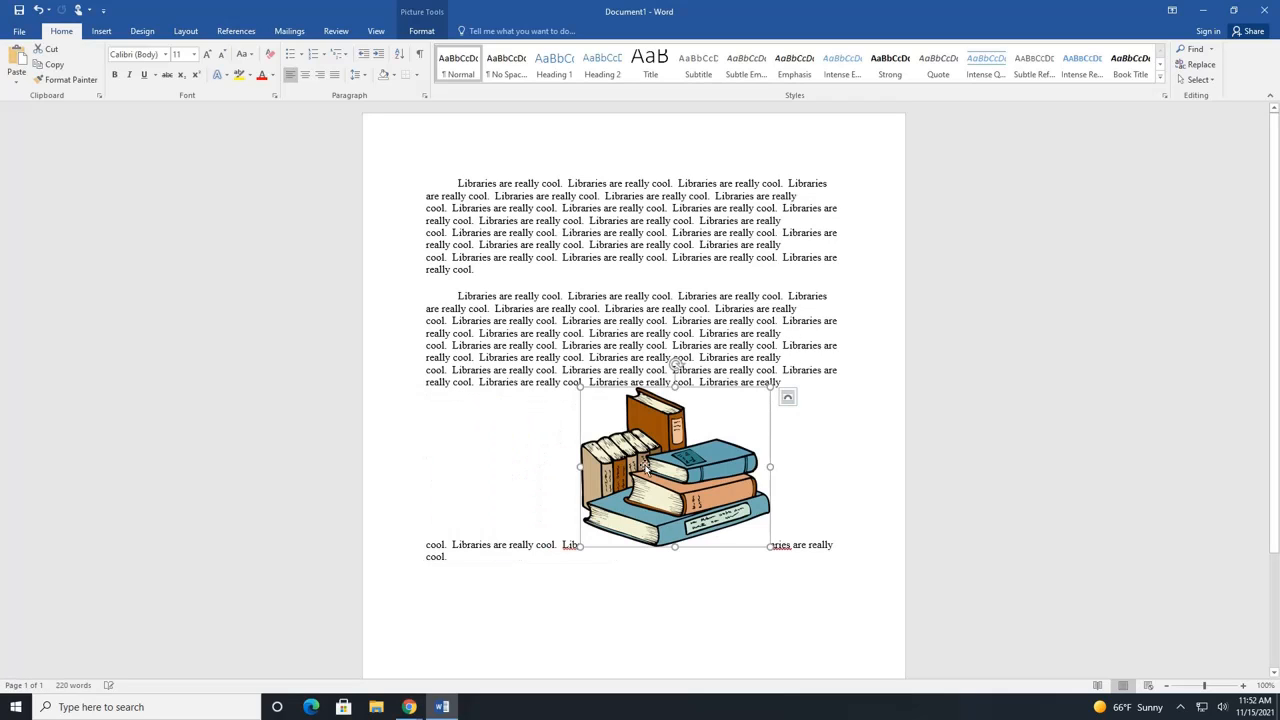
{"action": "left_click_drag", "start_coordinate": [645, 467], "coordinate": [604, 336]}
{"action": "left_click_drag", "start_coordinate": [688, 406], "coordinate": [586, 208]}
{"action": "left_click_drag", "start_coordinate": [690, 262], "coordinate": [638, 383]}
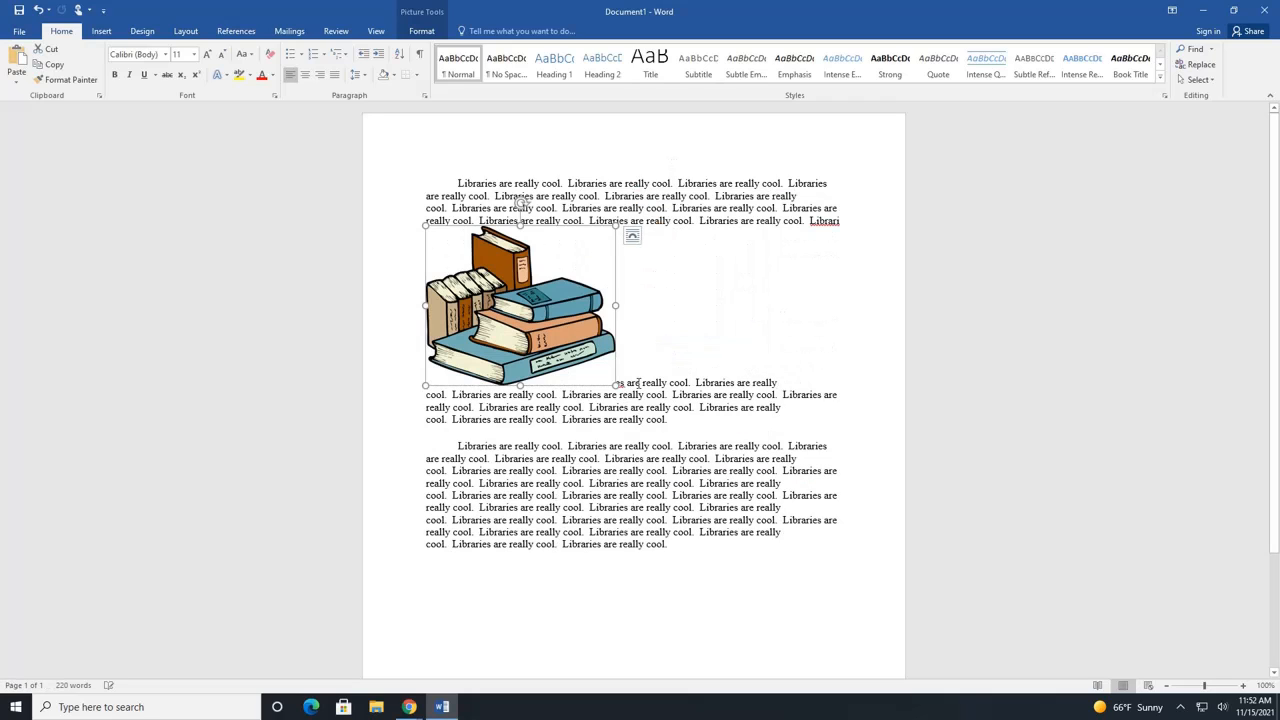
{"action": "left_click_drag", "start_coordinate": [539, 308], "coordinate": [616, 390]}
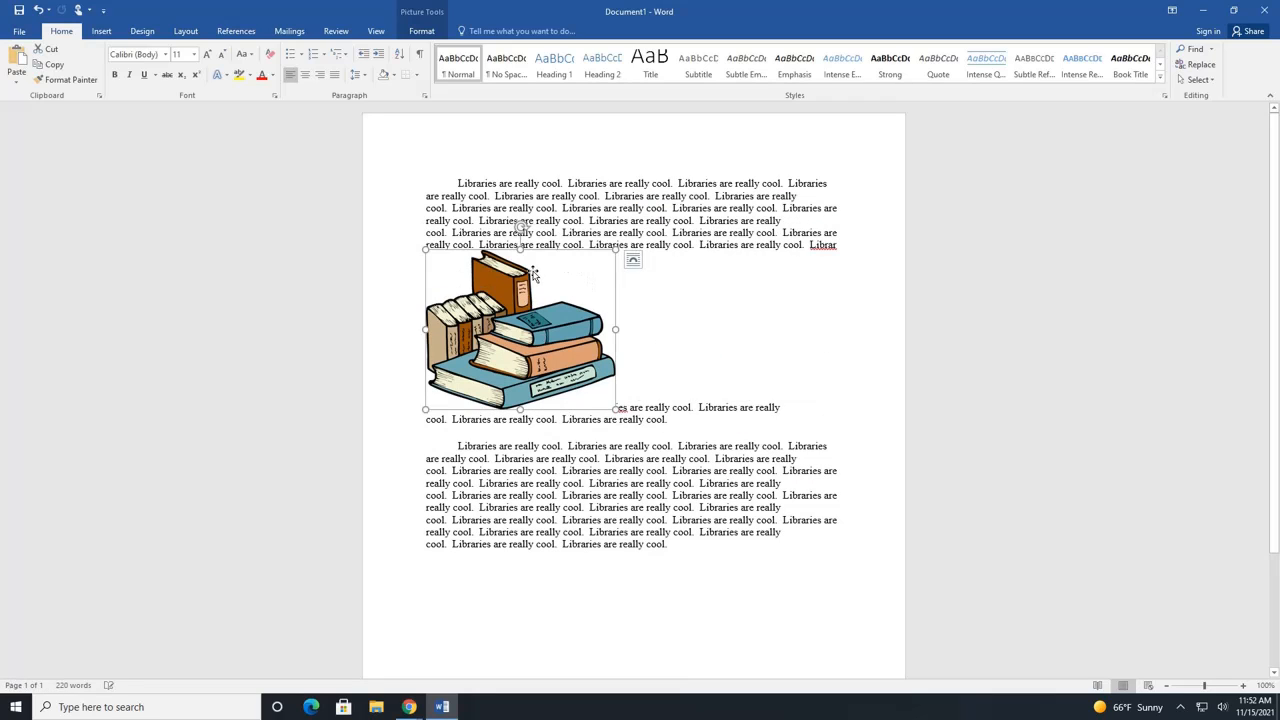
{"action": "left_click_drag", "start_coordinate": [535, 275], "coordinate": [618, 484]}
{"action": "left_click_drag", "start_coordinate": [720, 397], "coordinate": [588, 540]}
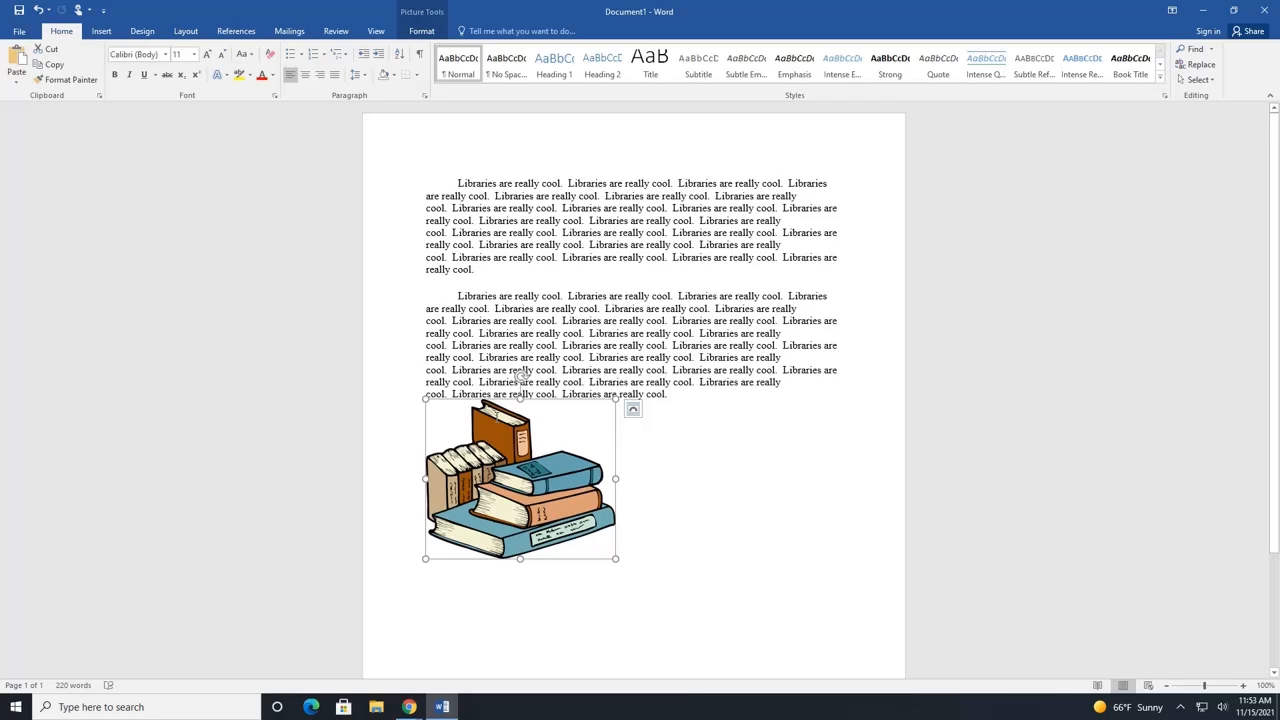
Move the book picture to the blank line between the two paragraphs and centre it
{"action": "left_click_drag", "start_coordinate": [505, 504], "coordinate": [446, 285]}
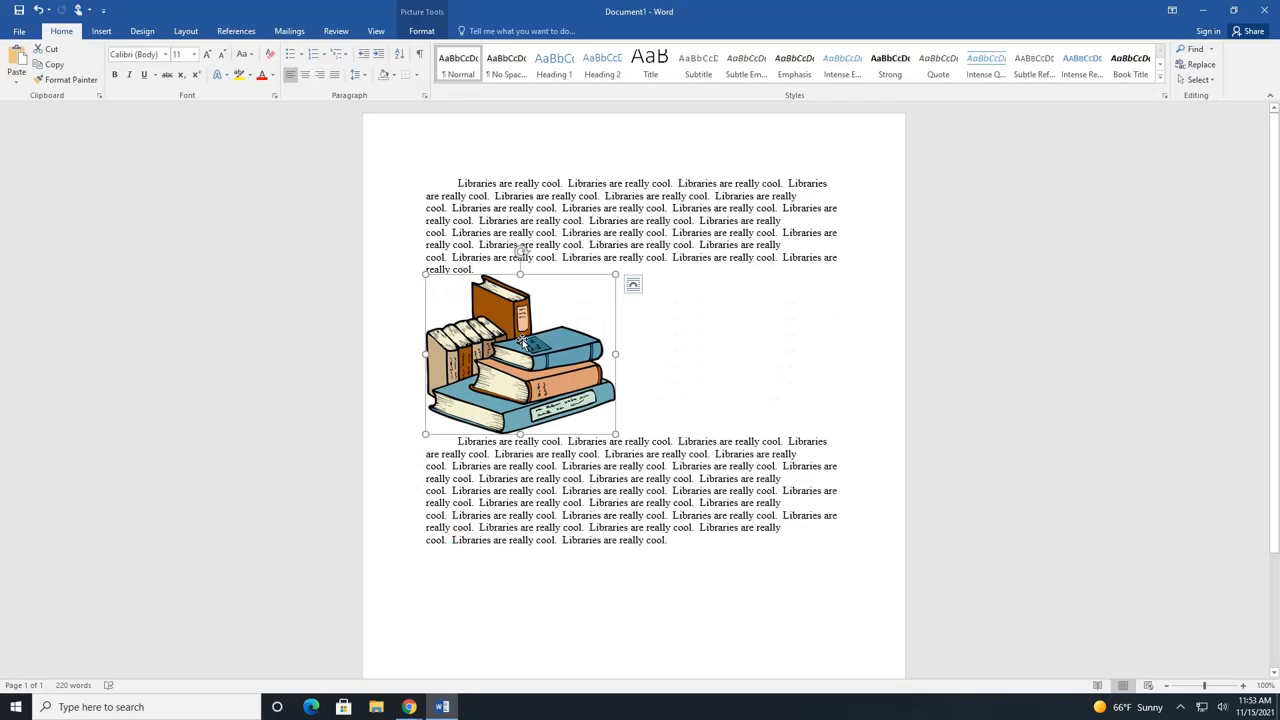
{"action": "left_click", "coordinate": [307, 81]}
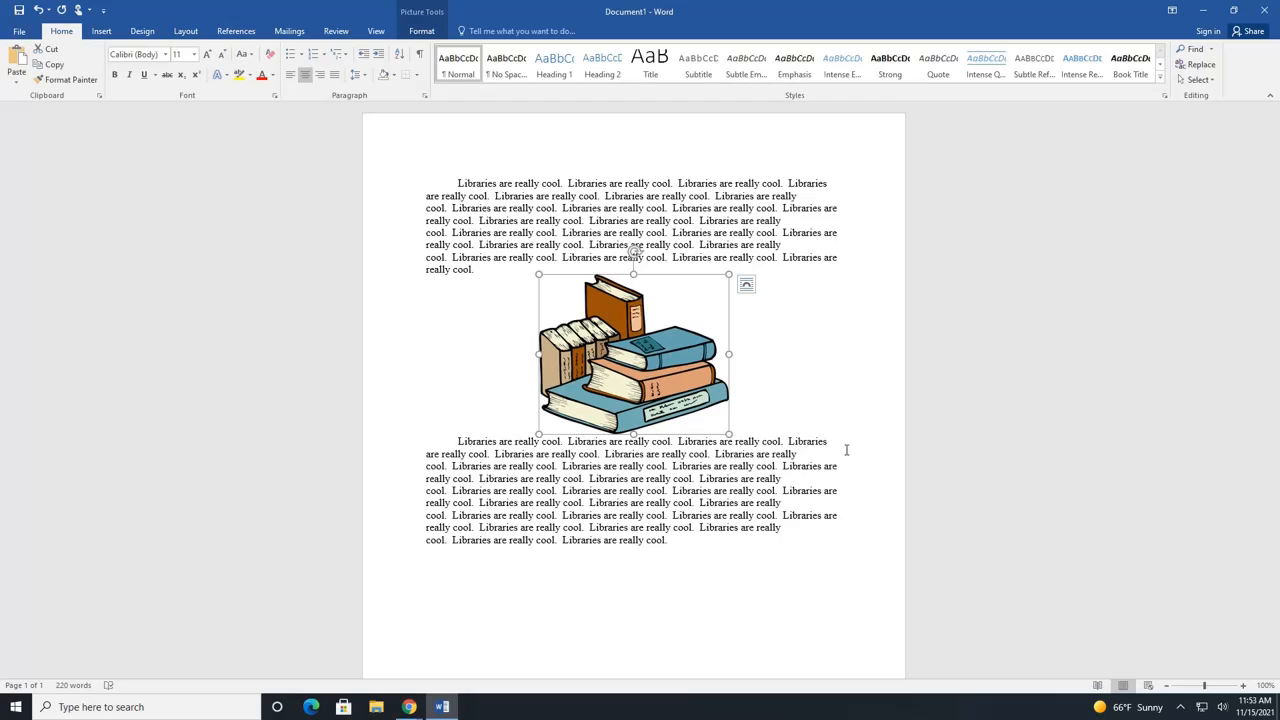
Try Square and Tight text wrapping on the centred book picture
{"action": "left_click", "coordinate": [745, 289]}
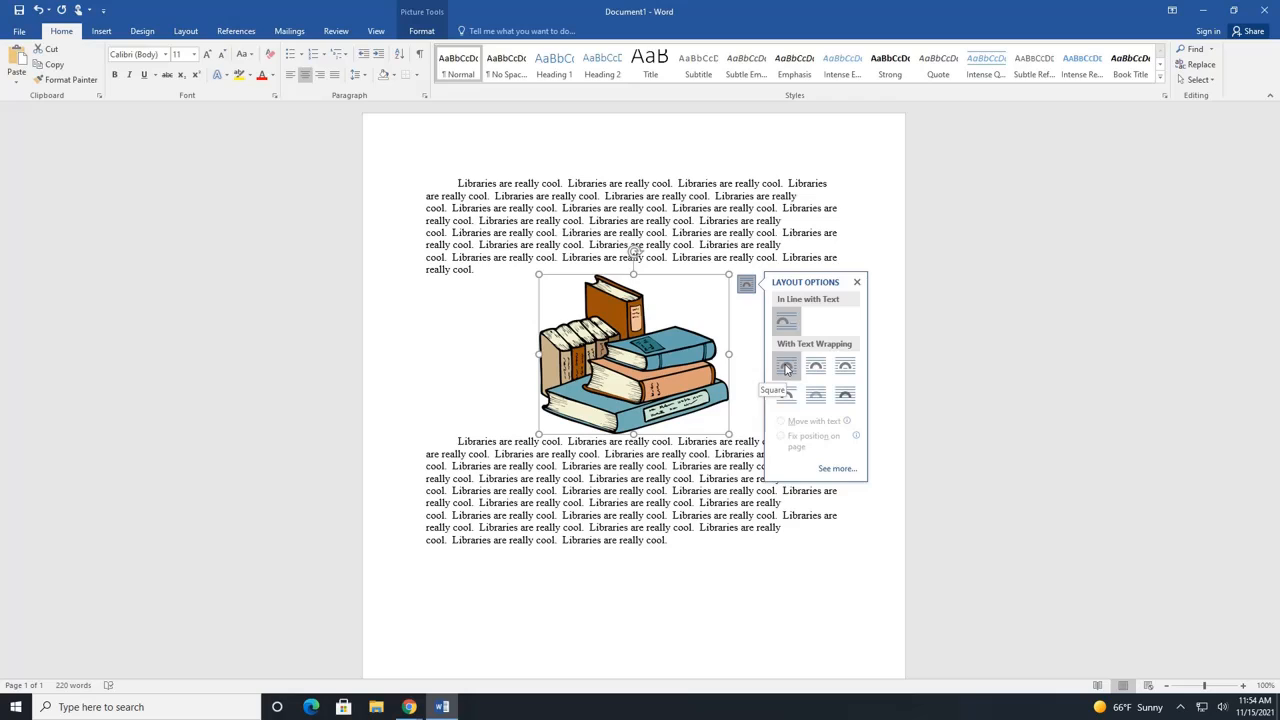
{"action": "left_click", "coordinate": [786, 369]}
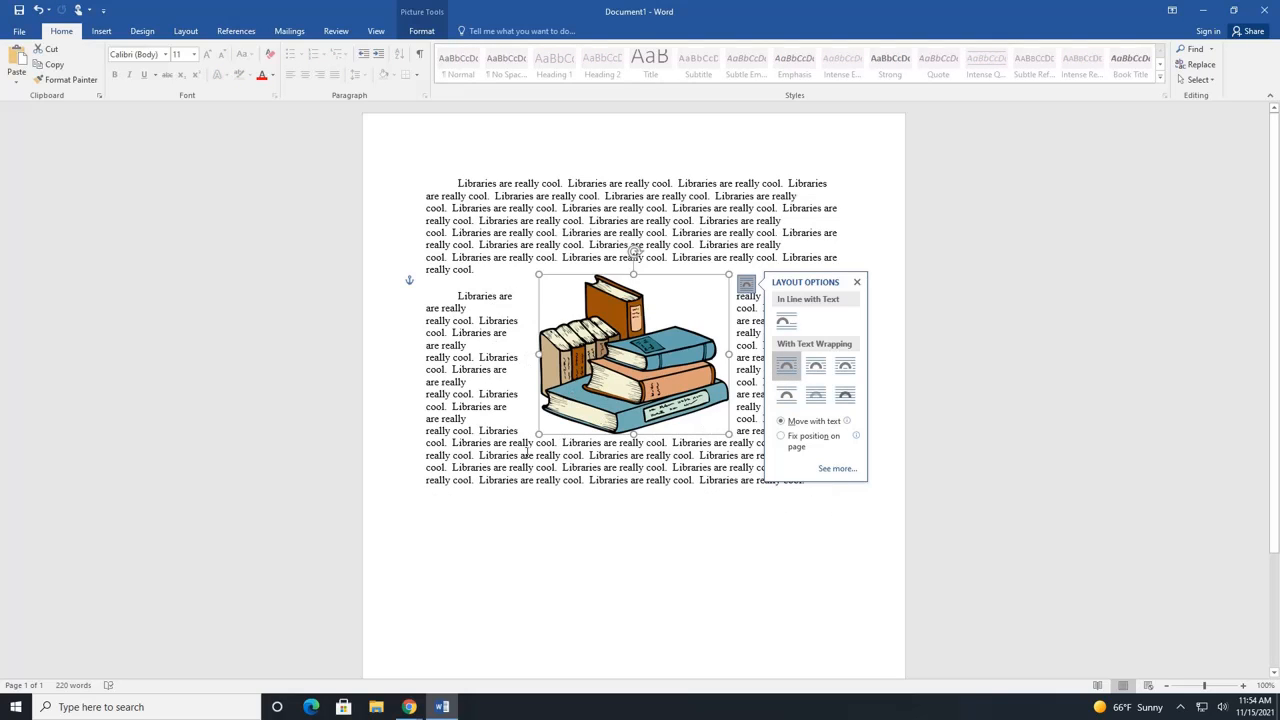
{"action": "left_click", "coordinate": [817, 370]}
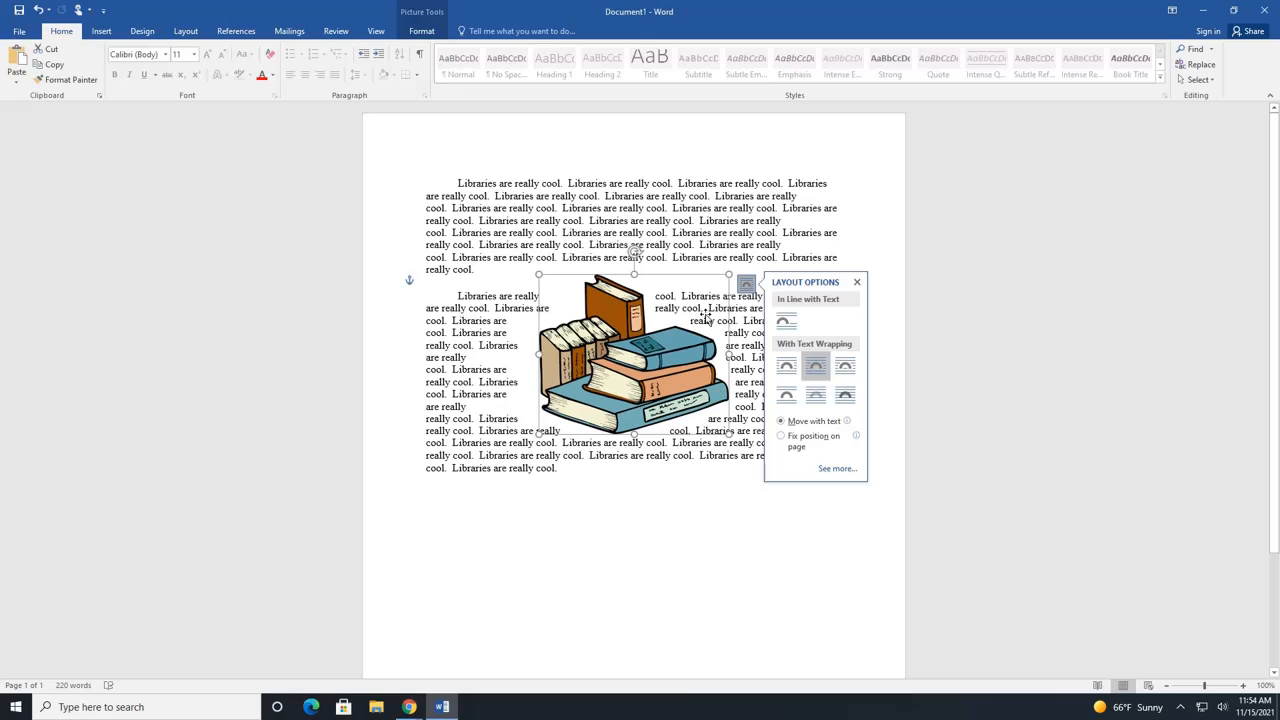
Apply Through text wrapping to the book picture and move it to the left margin beside the second paragraph
{"action": "left_click", "coordinate": [848, 370]}
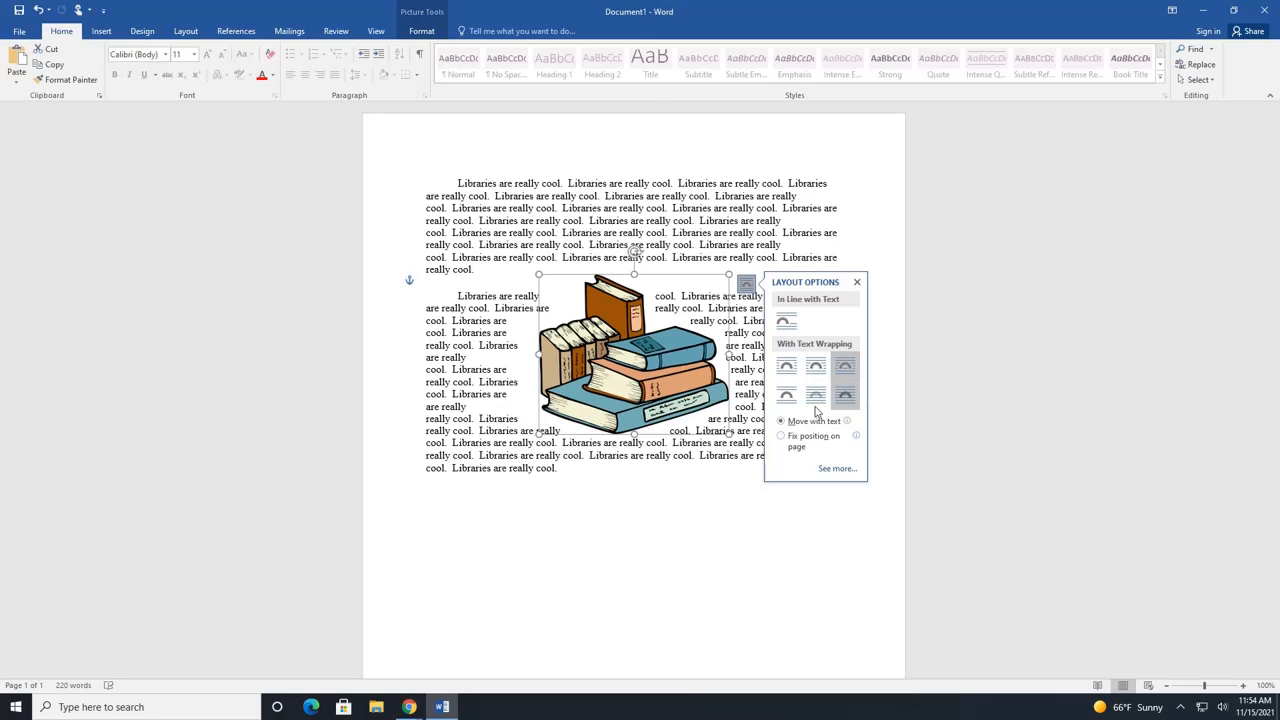
{"action": "left_click_drag", "start_coordinate": [644, 328], "coordinate": [591, 357]}
{"action": "left_click_drag", "start_coordinate": [550, 357], "coordinate": [506, 357]}
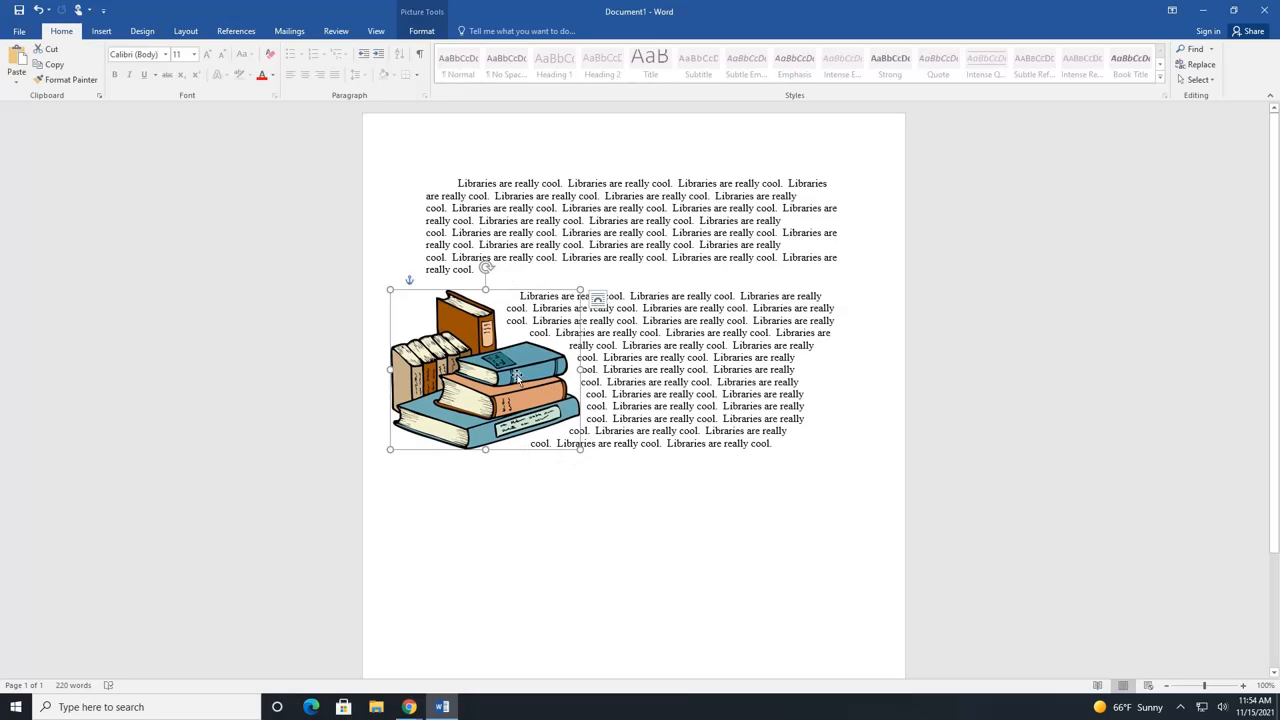
Set the picture's wrapping to Top and Bottom and reposition it, smaller, in the middle of the second paragraph
{"action": "left_click", "coordinate": [597, 299]}
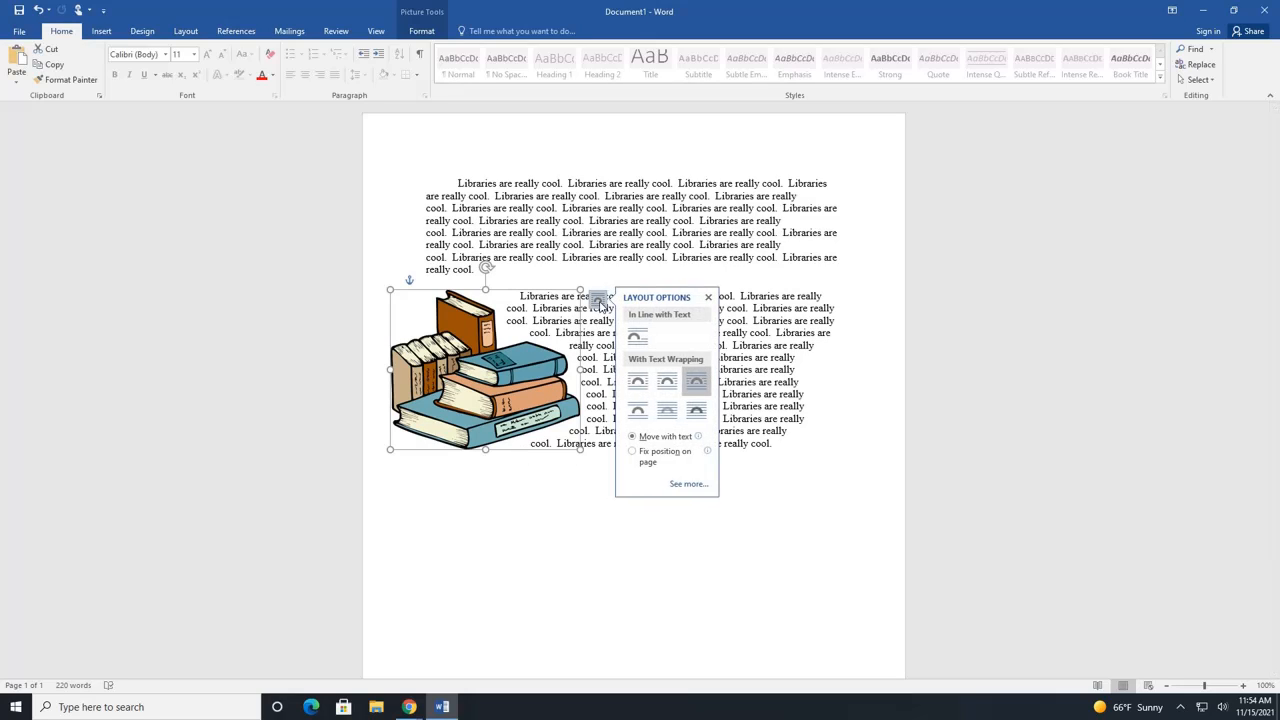
{"action": "left_click", "coordinate": [636, 412]}
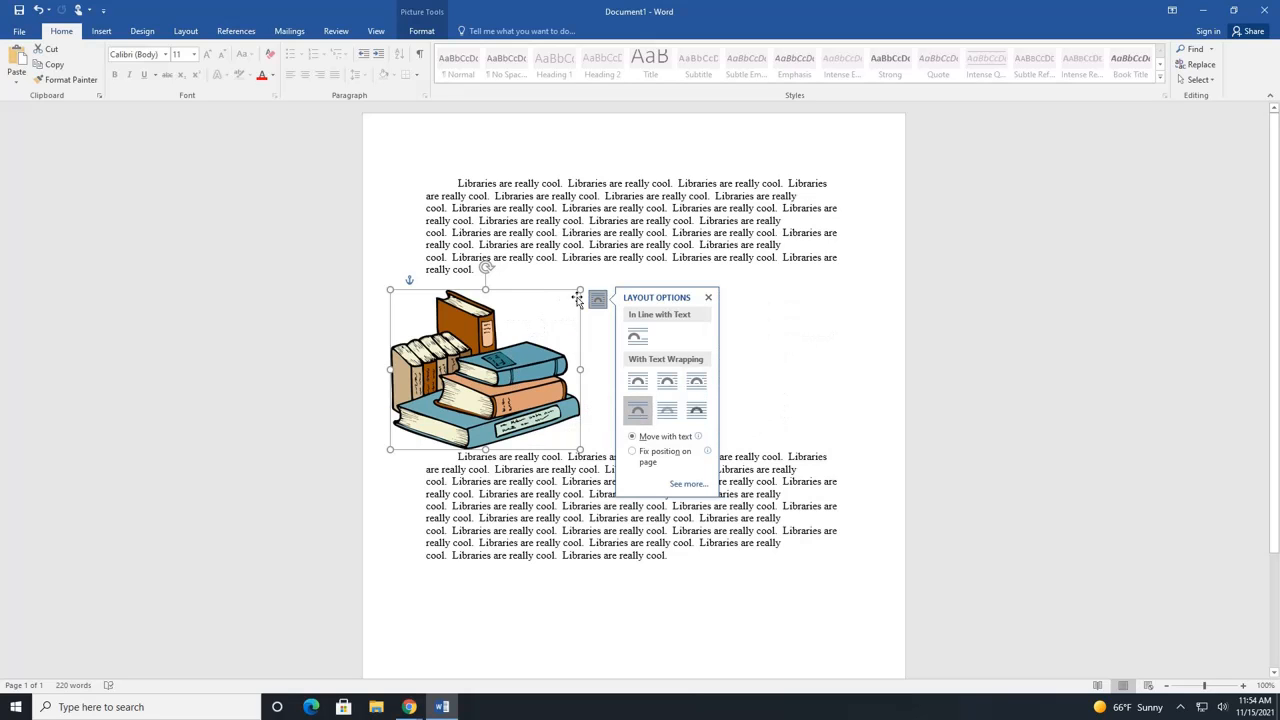
{"action": "left_click_drag", "start_coordinate": [581, 289], "coordinate": [517, 343]}
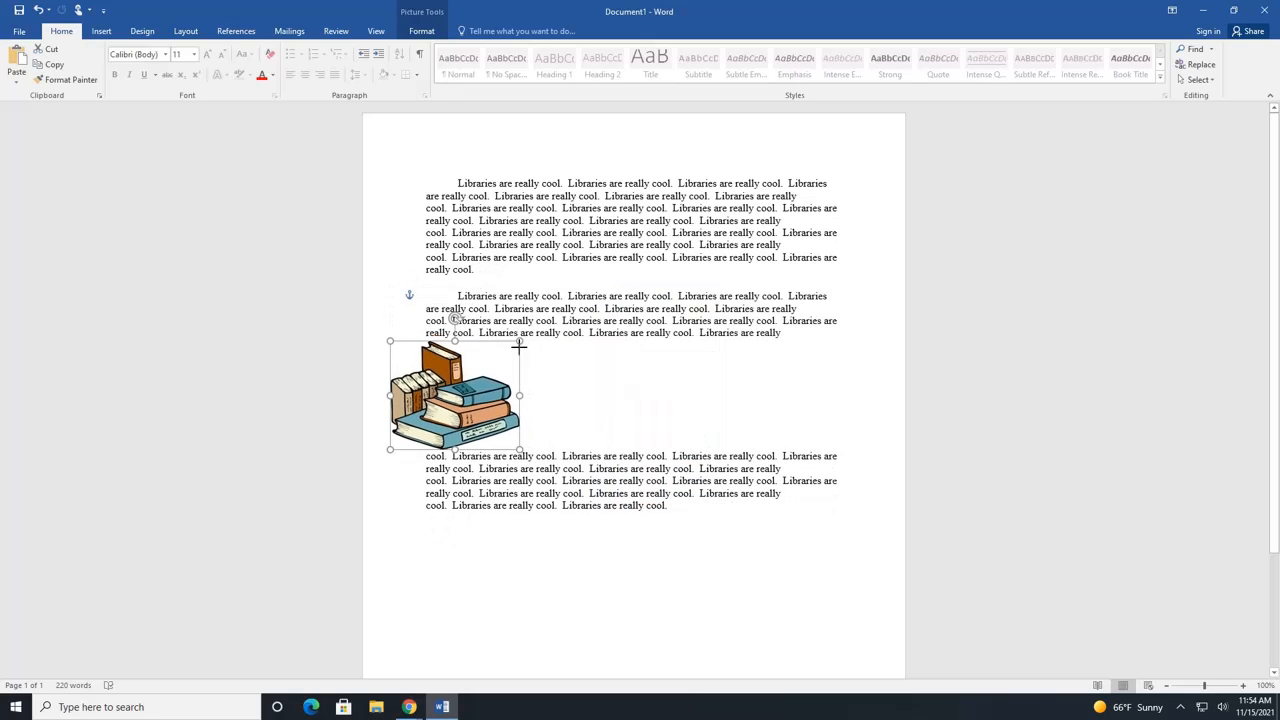
{"action": "left_click_drag", "start_coordinate": [463, 390], "coordinate": [656, 394]}
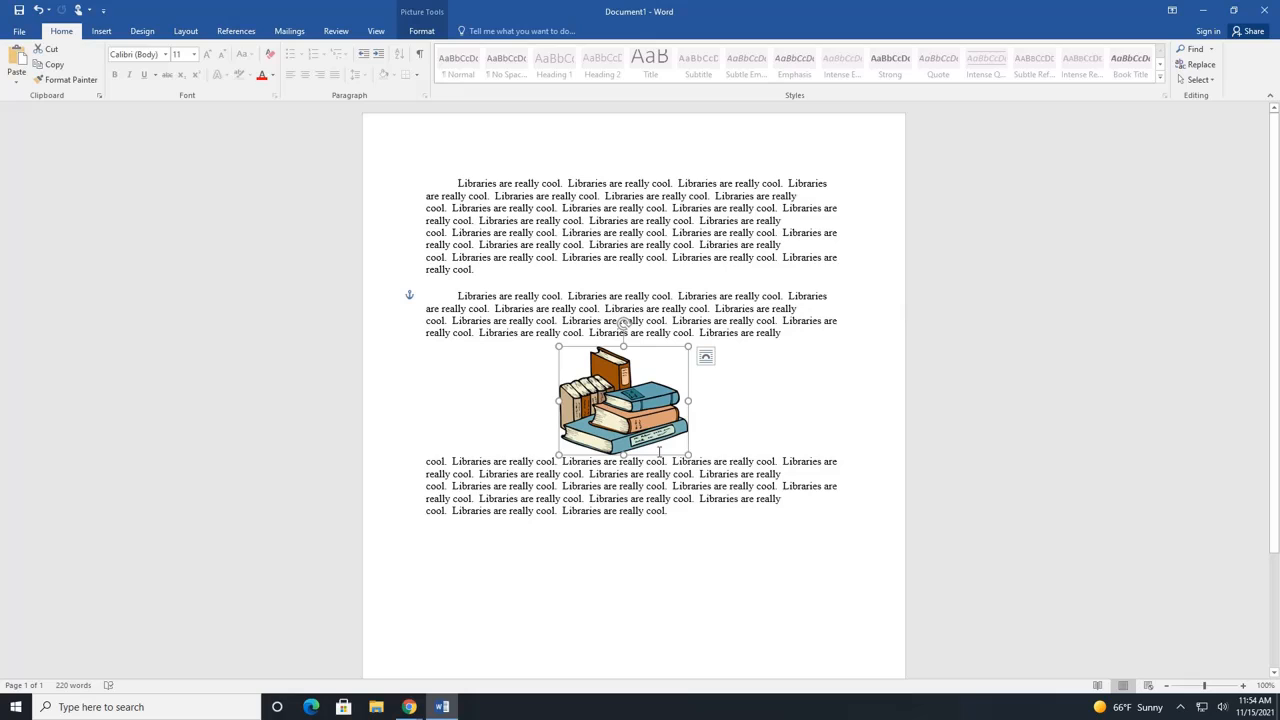
Place the book picture Behind Text and enlarge it so it spans both paragraphs
{"action": "left_click", "coordinate": [706, 357]}
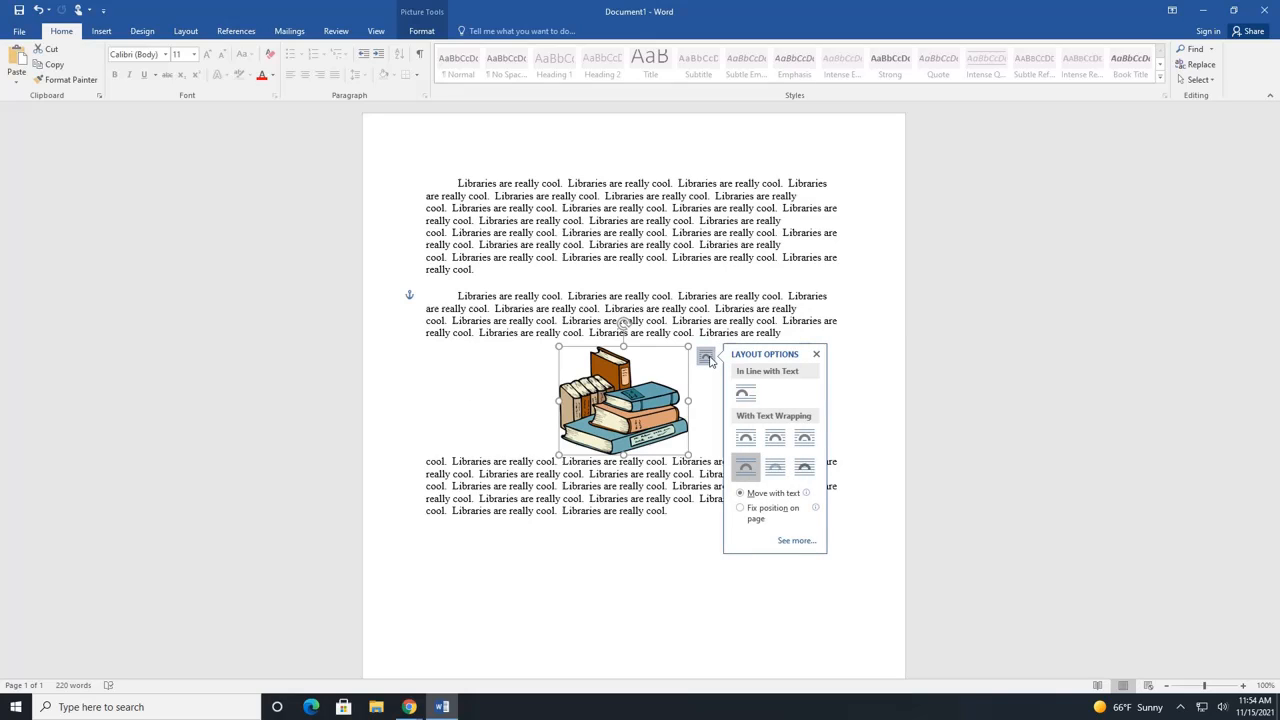
{"action": "left_click", "coordinate": [779, 467]}
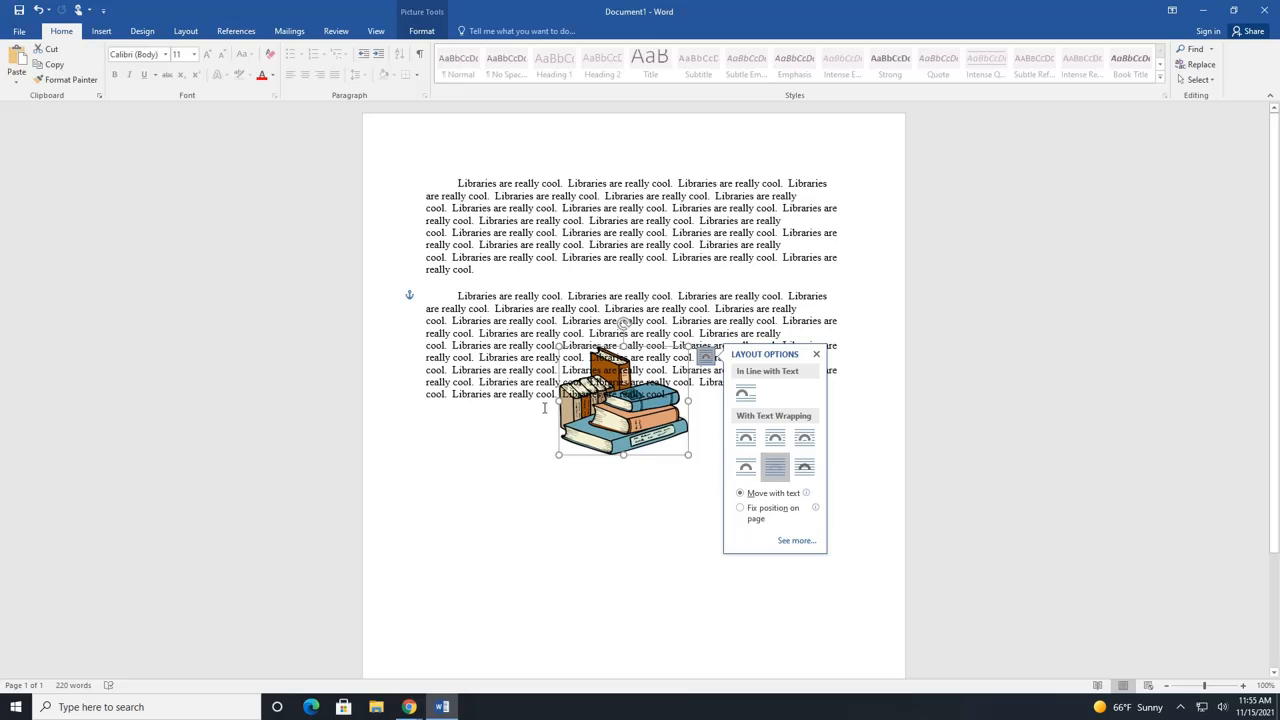
{"action": "left_click_drag", "start_coordinate": [709, 300], "coordinate": [870, 192]}
{"action": "left_click_drag", "start_coordinate": [706, 283], "coordinate": [614, 257]}
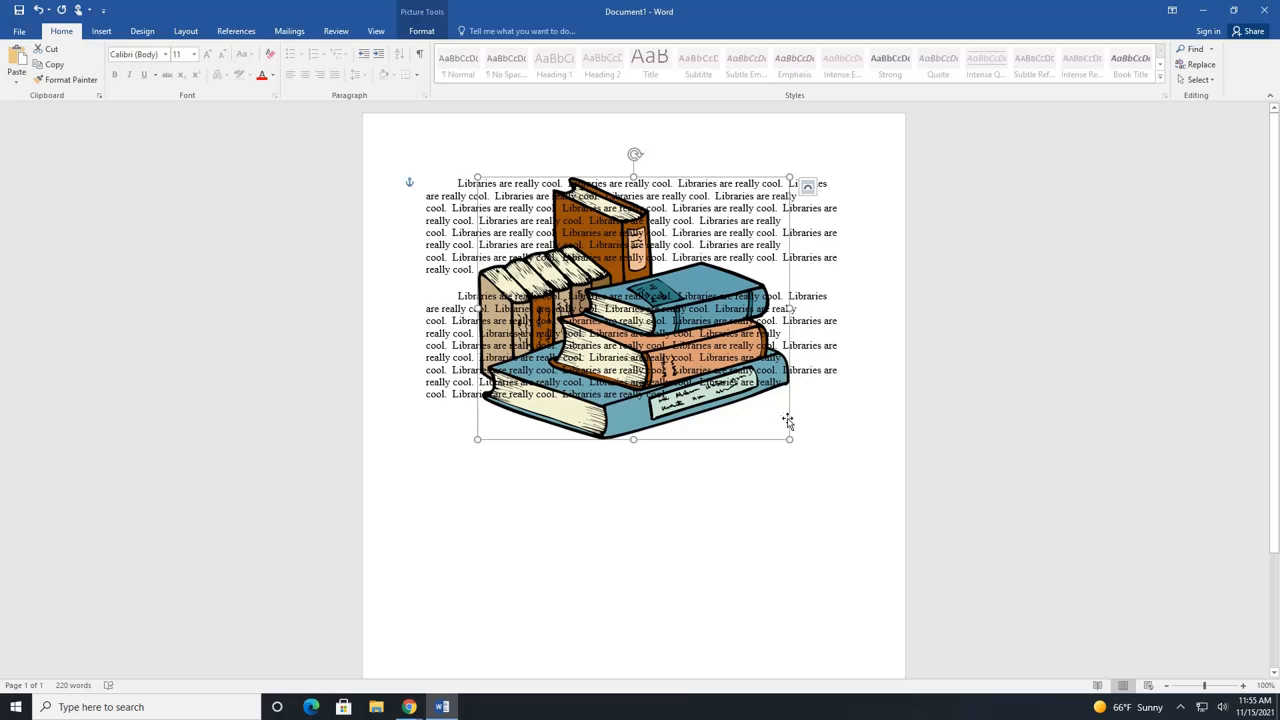
{"action": "mouse_move", "coordinate": [790, 441]}
{"action": "left_mouse_down"}
{"action": "mouse_move", "coordinate": [806, 471]}
{"action": "mouse_move", "coordinate": [782, 452]}
{"action": "left_mouse_up"}
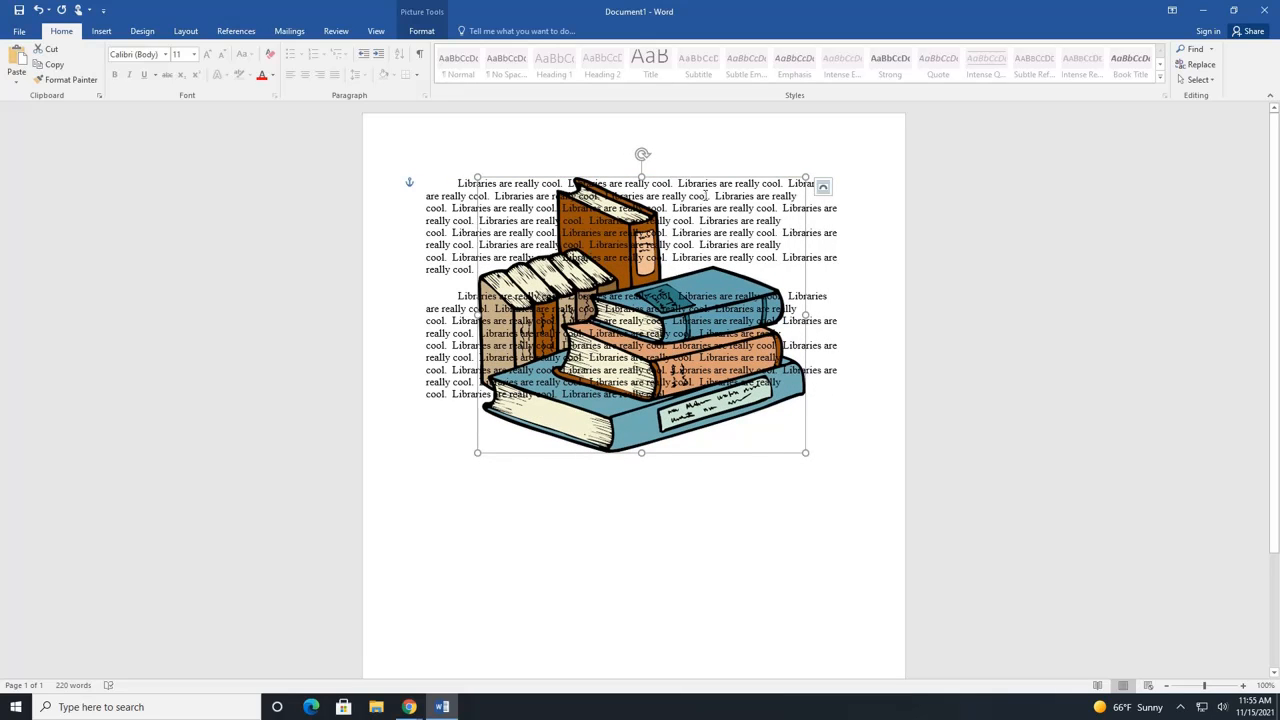
Change the enlarged book picture's text wrapping to In Front of Text
{"action": "left_click", "coordinate": [822, 187]}
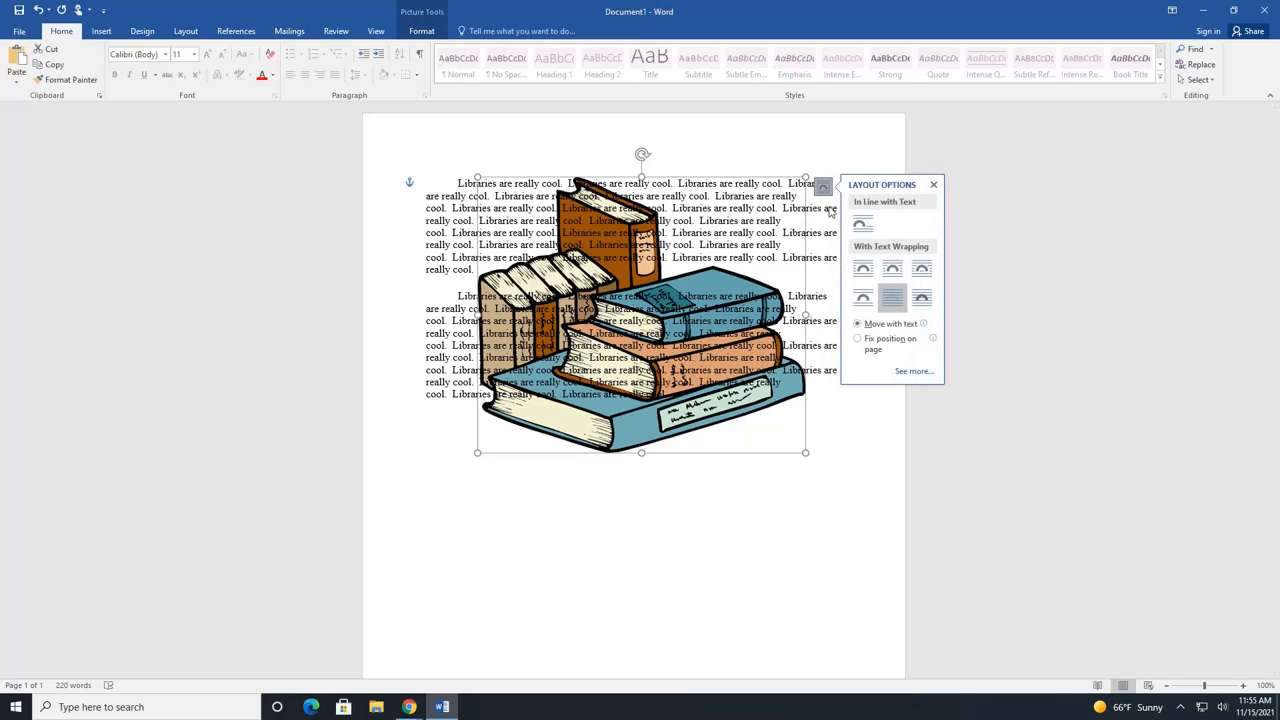
{"action": "left_click", "coordinate": [922, 298]}
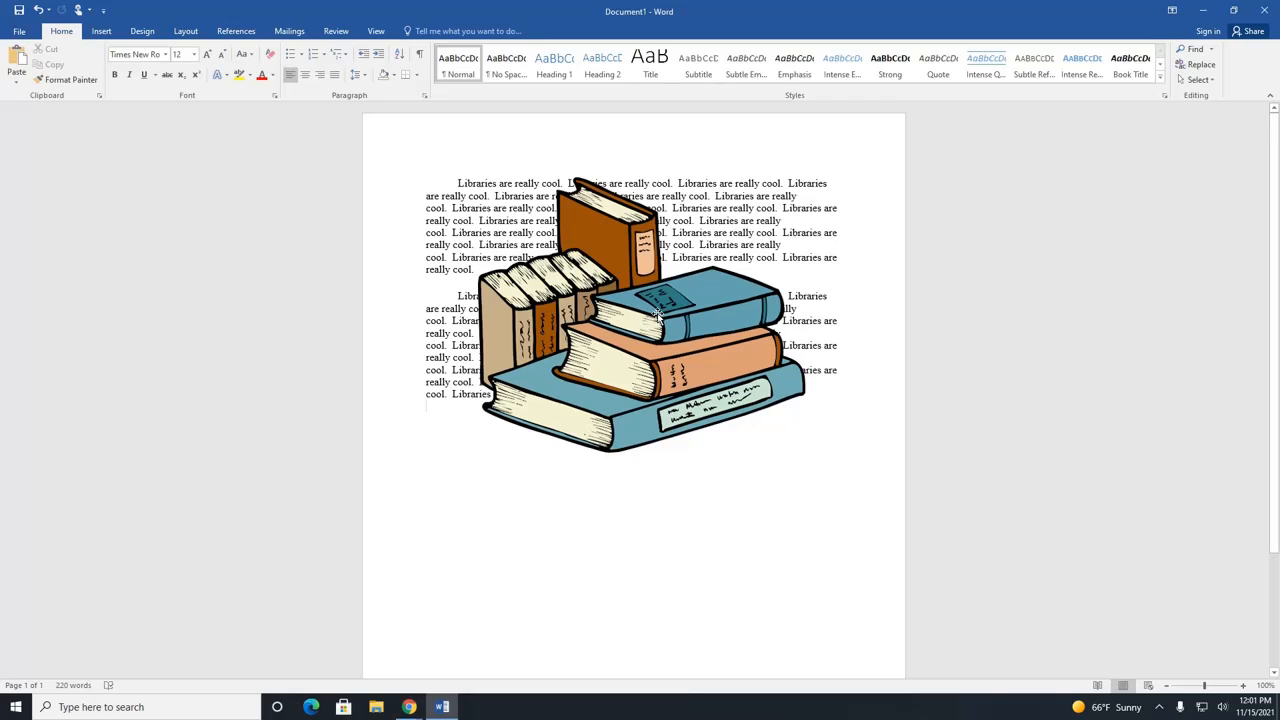
Insert a Simple Text Box and position it over the lower right part of the book picture
{"action": "left_click", "coordinate": [101, 31]}
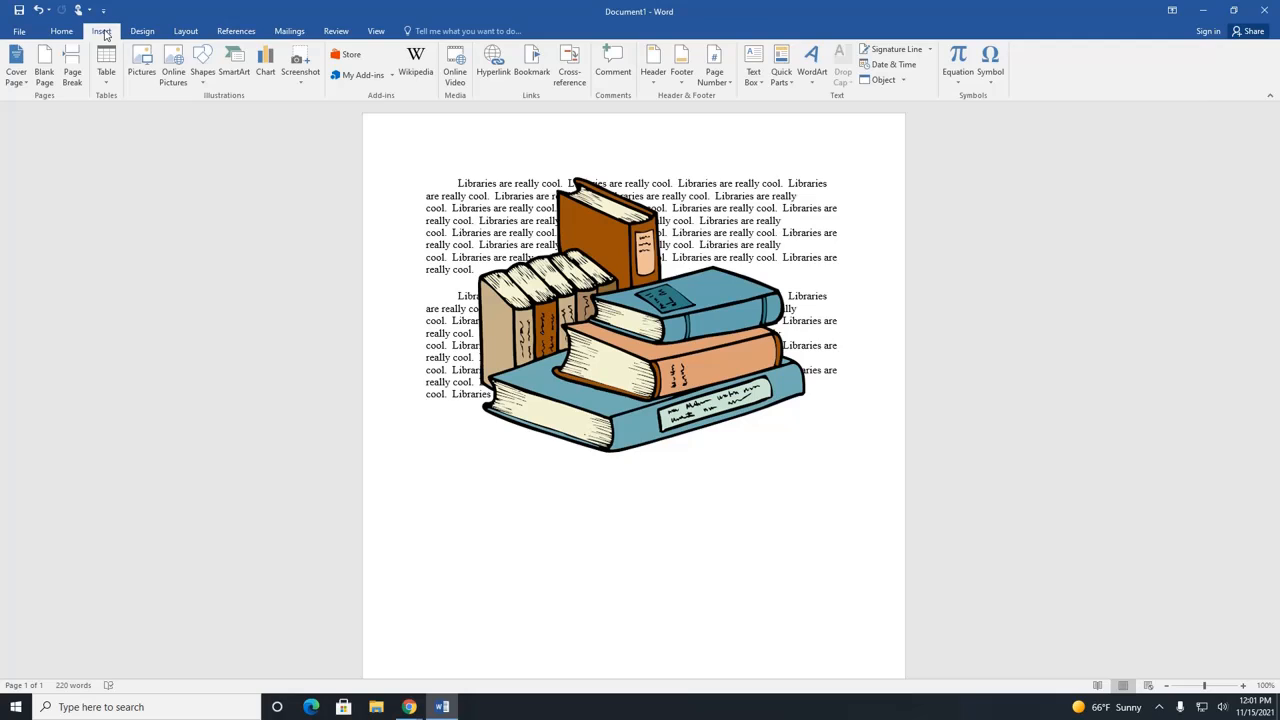
{"action": "left_click", "coordinate": [759, 84]}
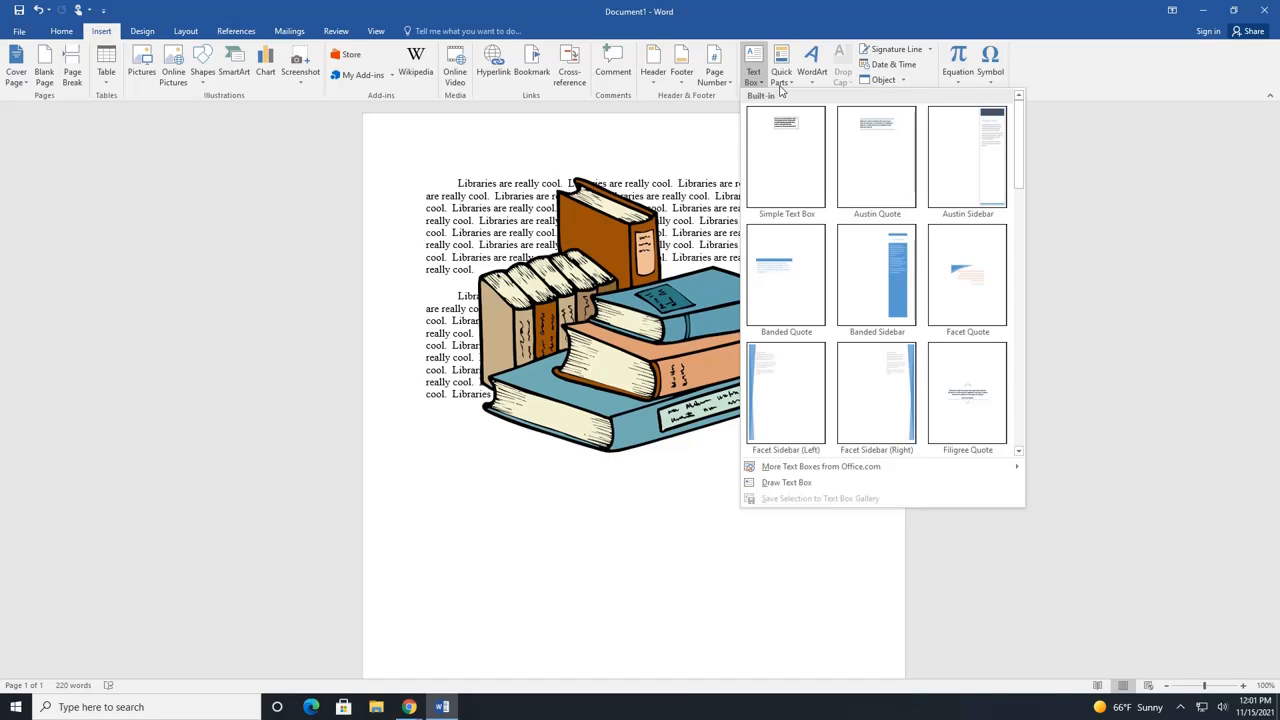
{"action": "left_click", "coordinate": [791, 151]}
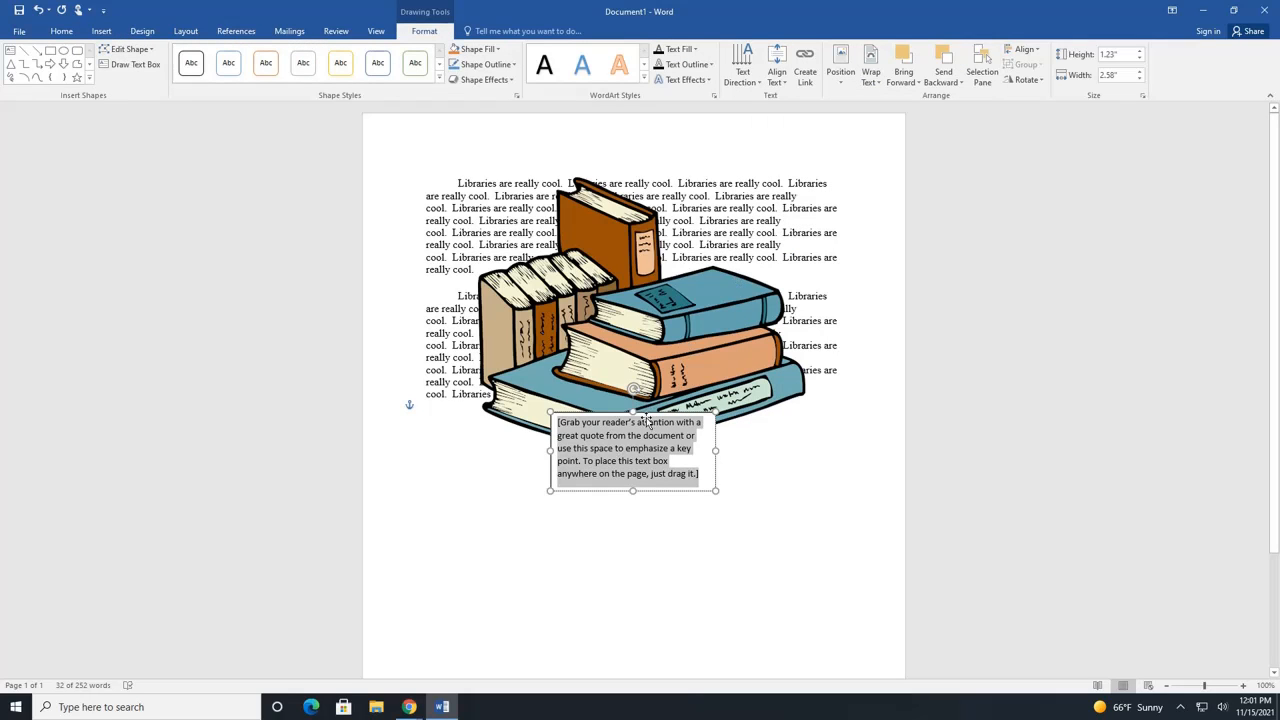
{"action": "left_click_drag", "start_coordinate": [646, 414], "coordinate": [751, 237]}
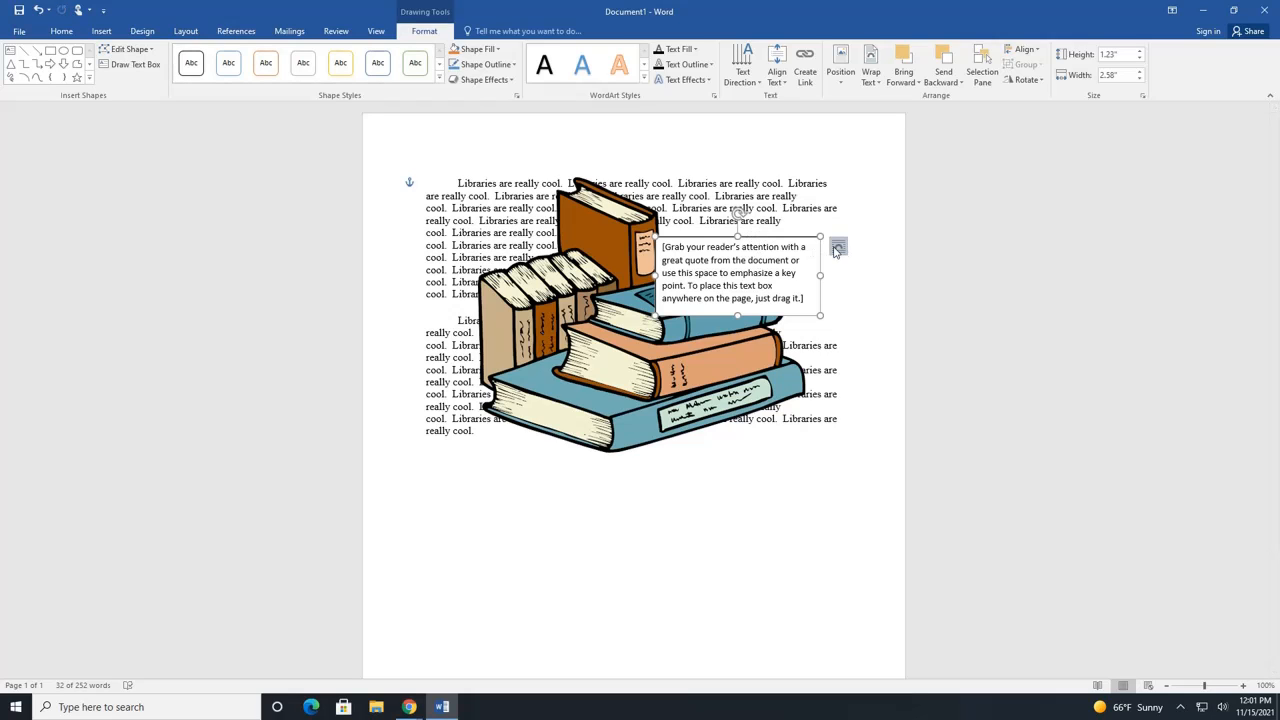
{"action": "left_click_drag", "start_coordinate": [762, 238], "coordinate": [613, 303]}
{"action": "left_click_drag", "start_coordinate": [735, 285], "coordinate": [746, 341]}
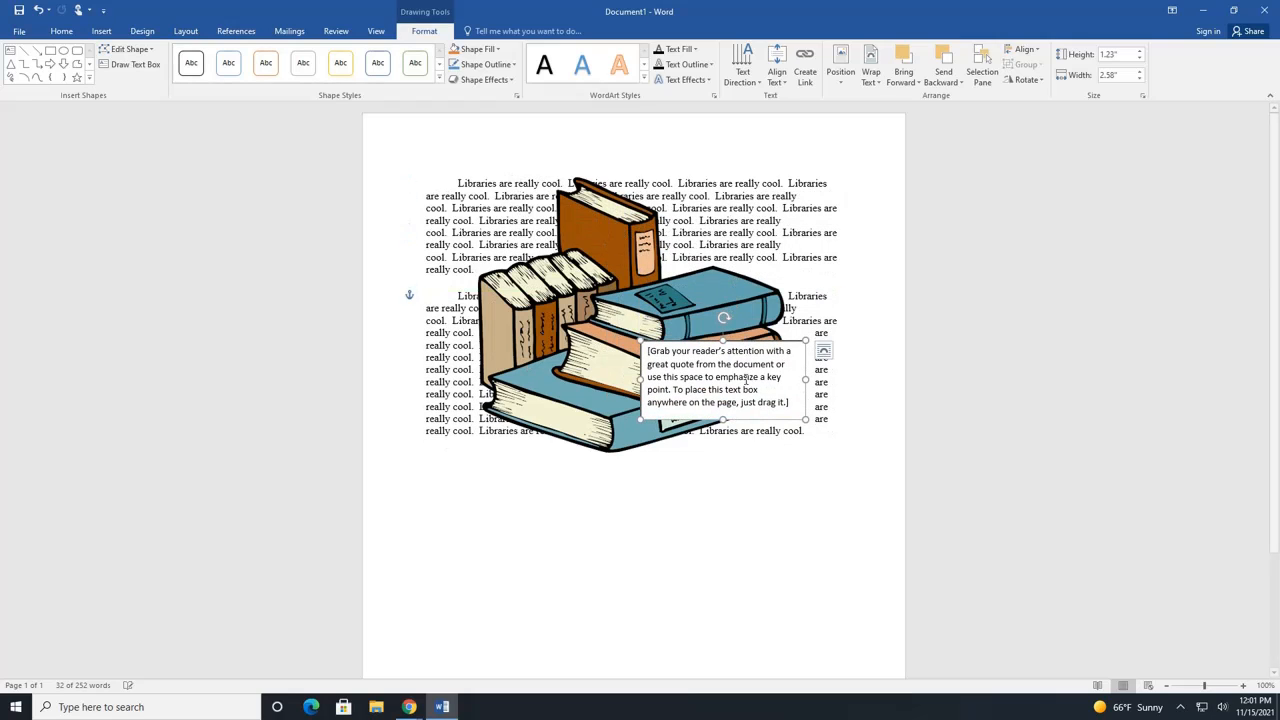
Replace the text box's placeholder text with "Books are cool."
{"action": "left_click", "coordinate": [724, 398]}
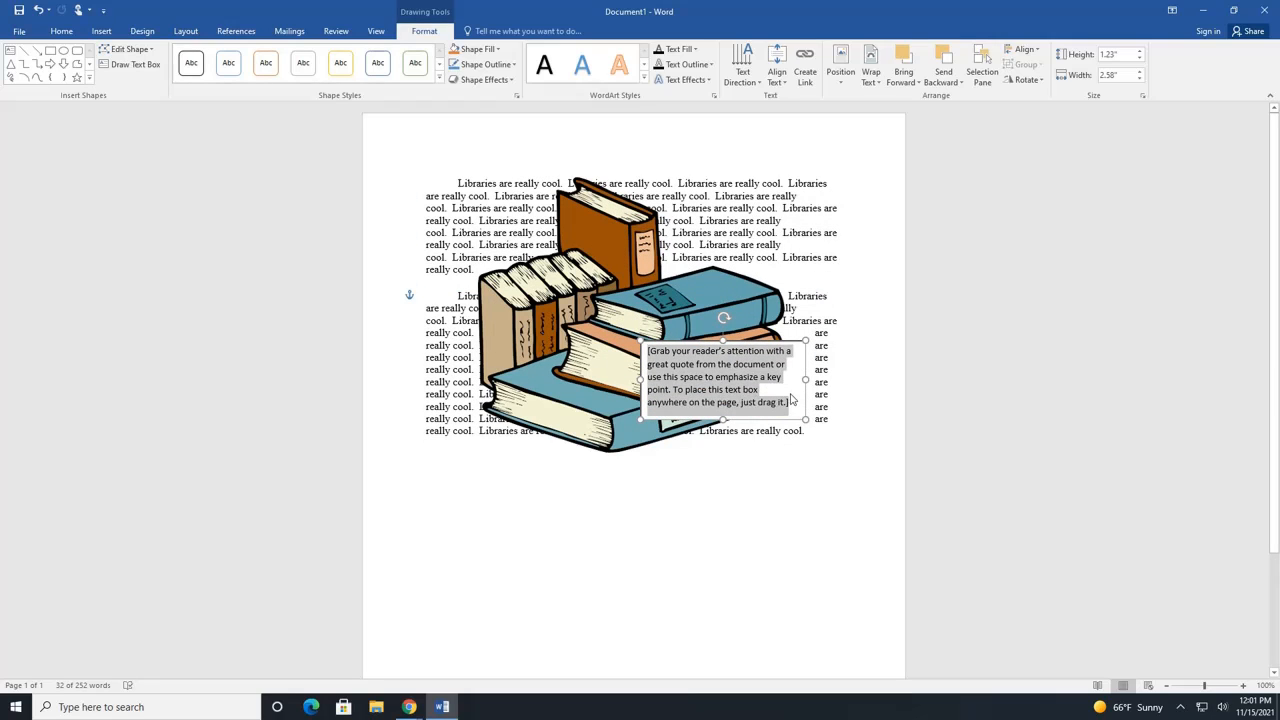
{"action": "type", "text": "B"}
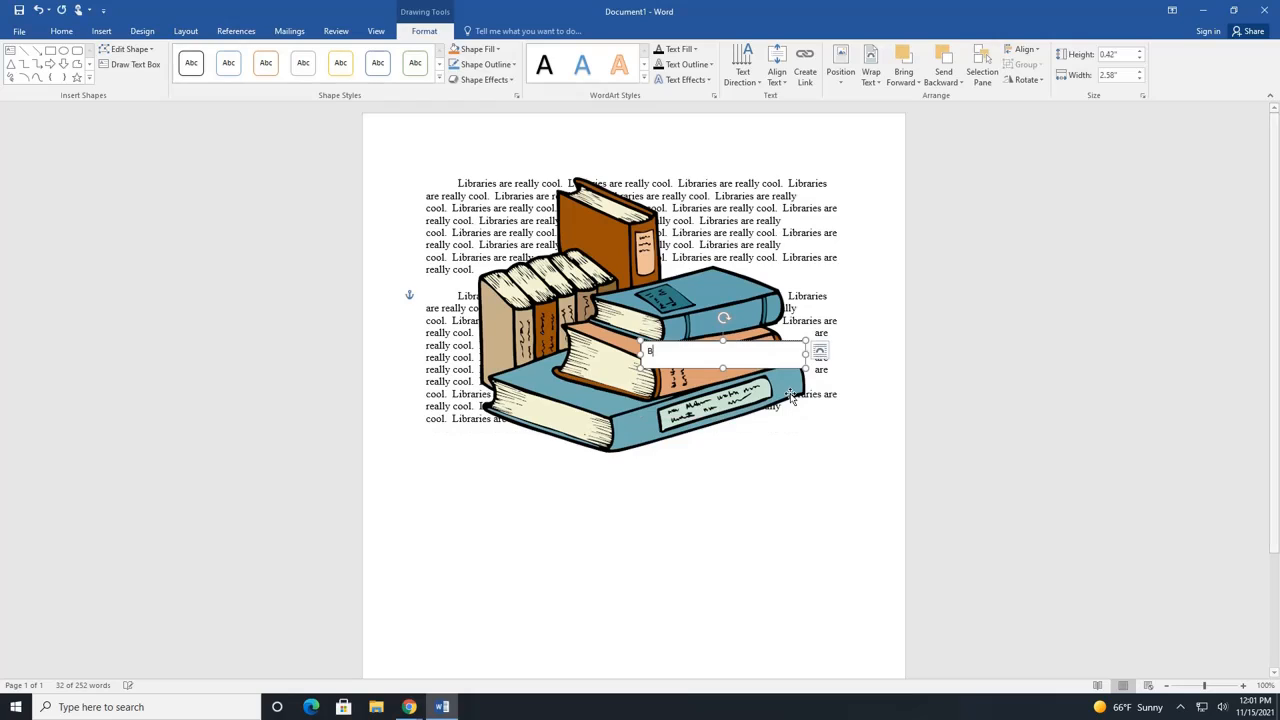
{"action": "type", "text": "ooks are cool."}
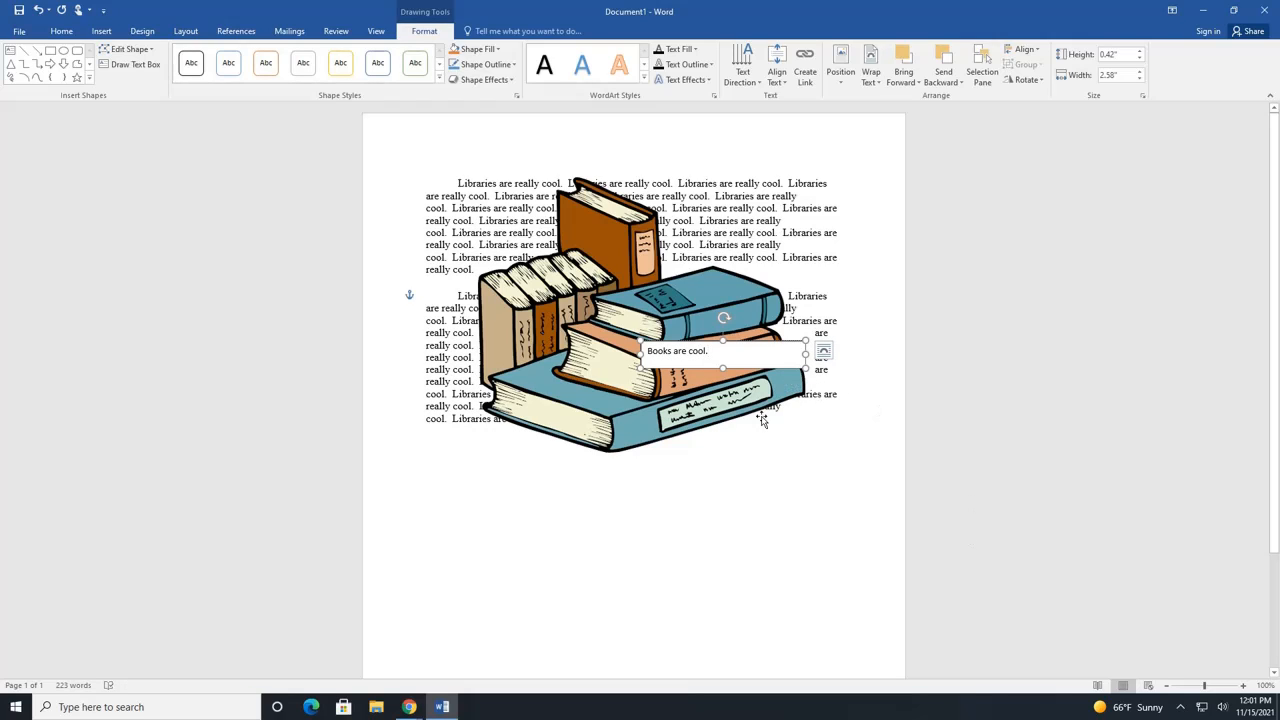
Move the "Books are cool." text box into the empty area below the book picture
{"action": "left_click_drag", "start_coordinate": [712, 351], "coordinate": [654, 354]}
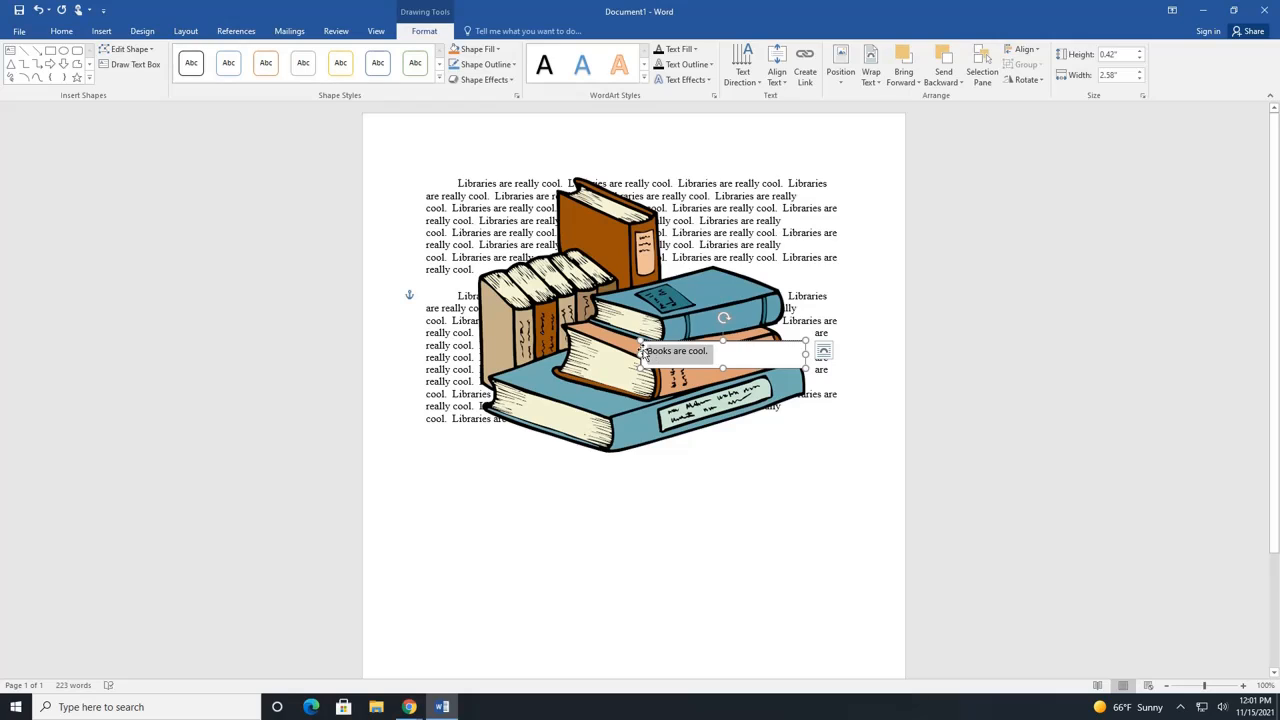
{"action": "left_click", "coordinate": [60, 31]}
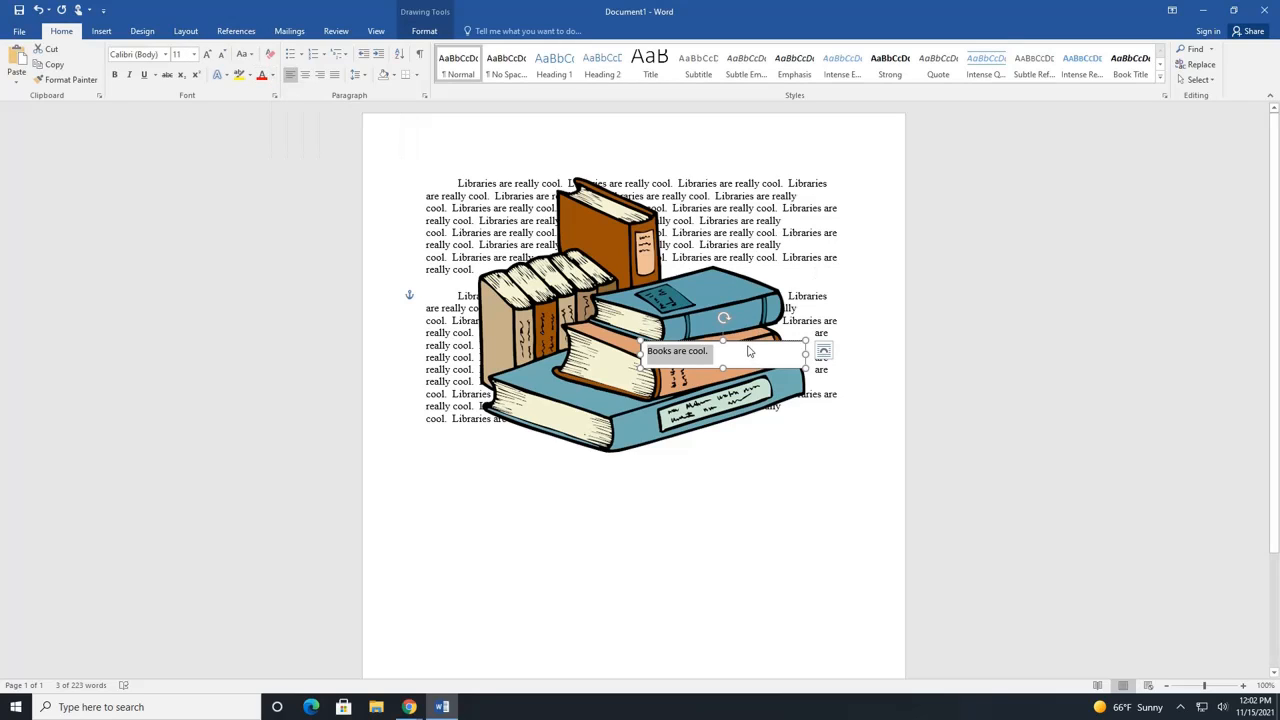
{"action": "left_click_drag", "start_coordinate": [748, 349], "coordinate": [553, 500]}
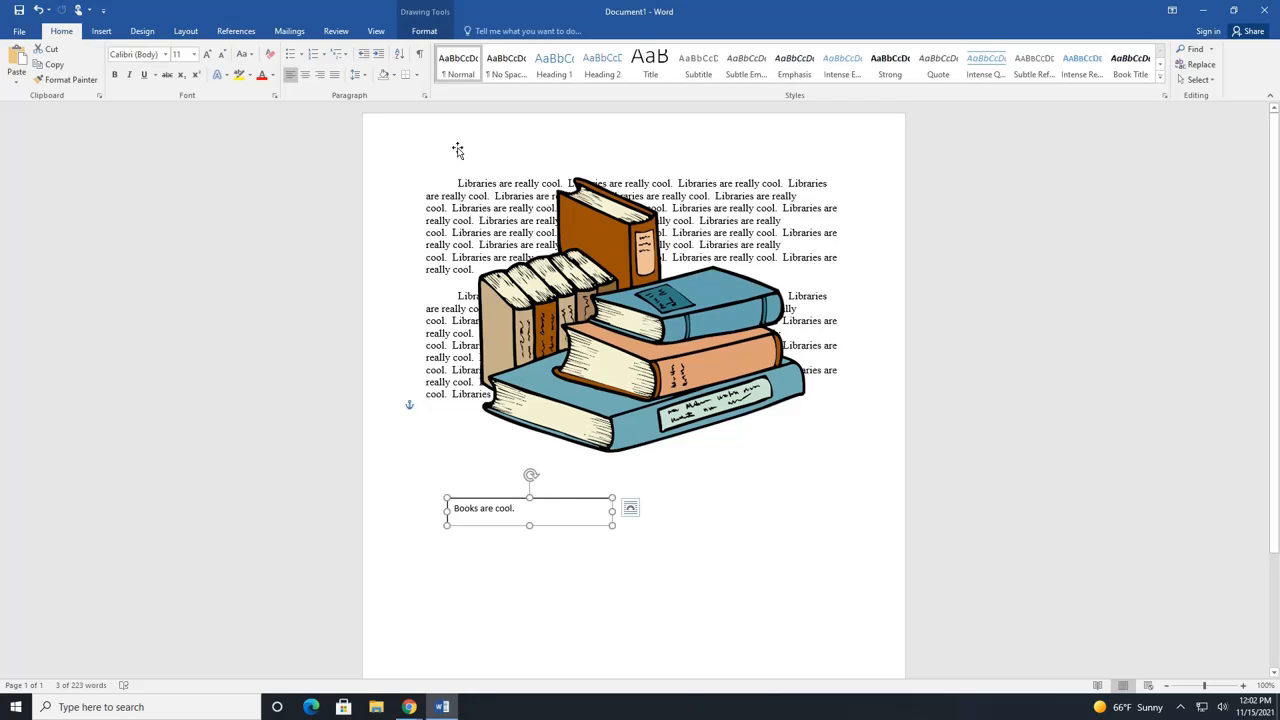
Fill the text box with a bright blue from the standard colors under More Fill Colors
{"action": "left_click", "coordinate": [424, 32]}
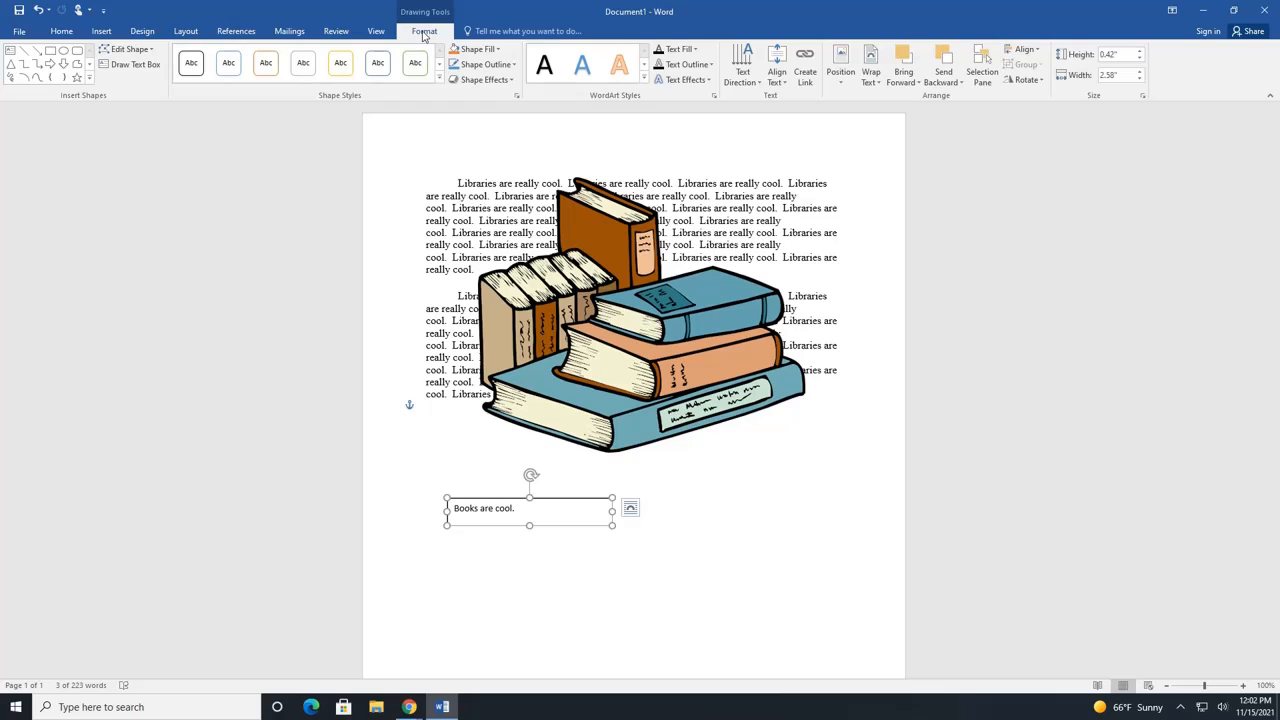
{"action": "left_click", "coordinate": [498, 50]}
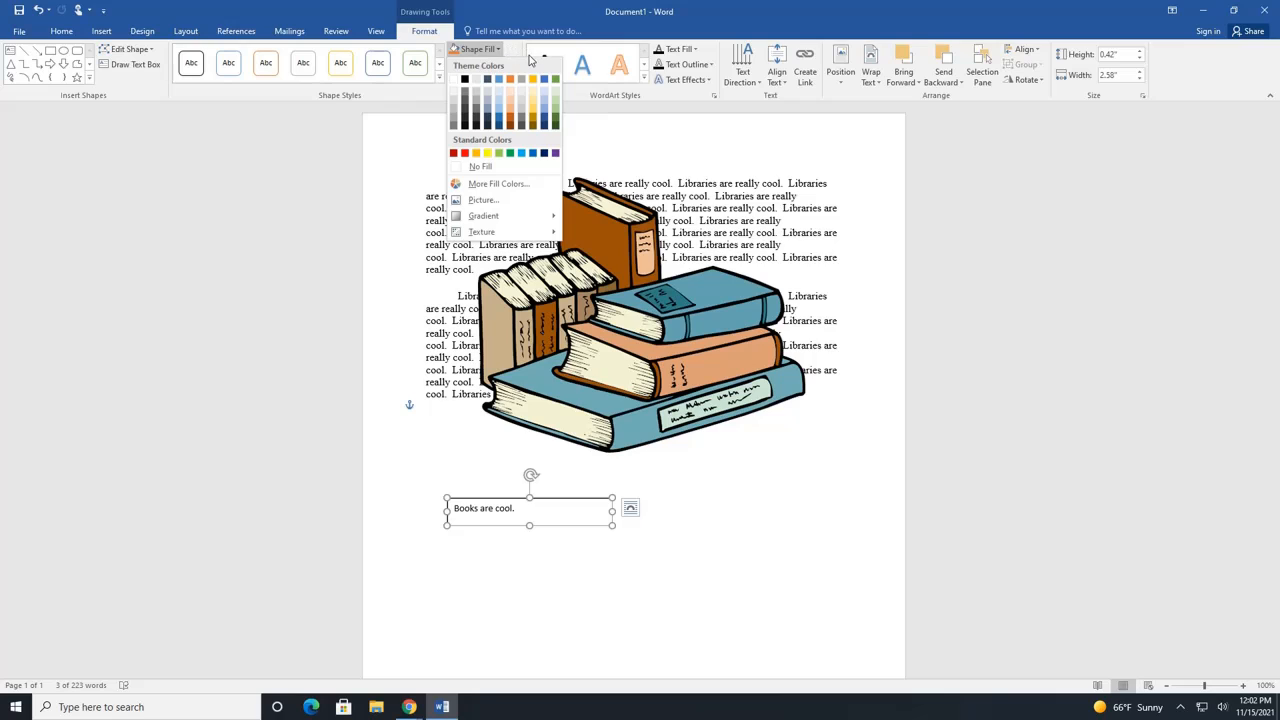
{"action": "left_click", "coordinate": [498, 184]}
{"action": "left_click", "coordinate": [612, 300]}
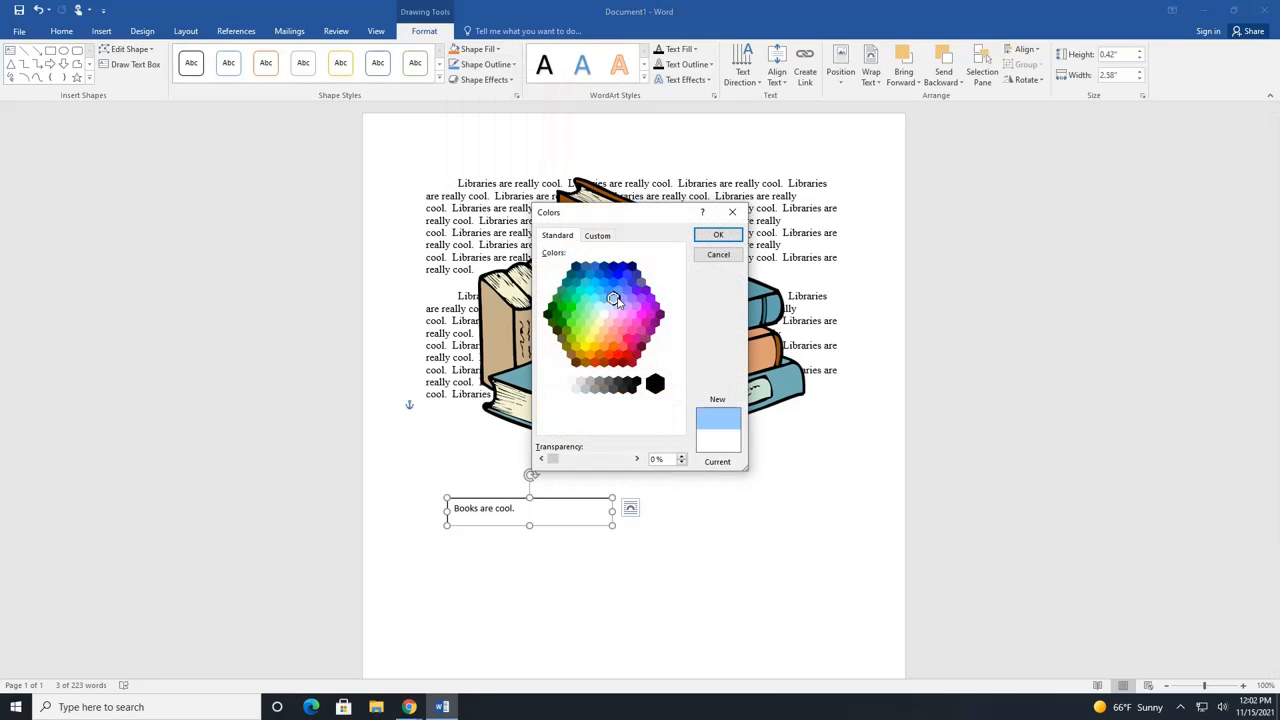
{"action": "left_click", "coordinate": [613, 283]}
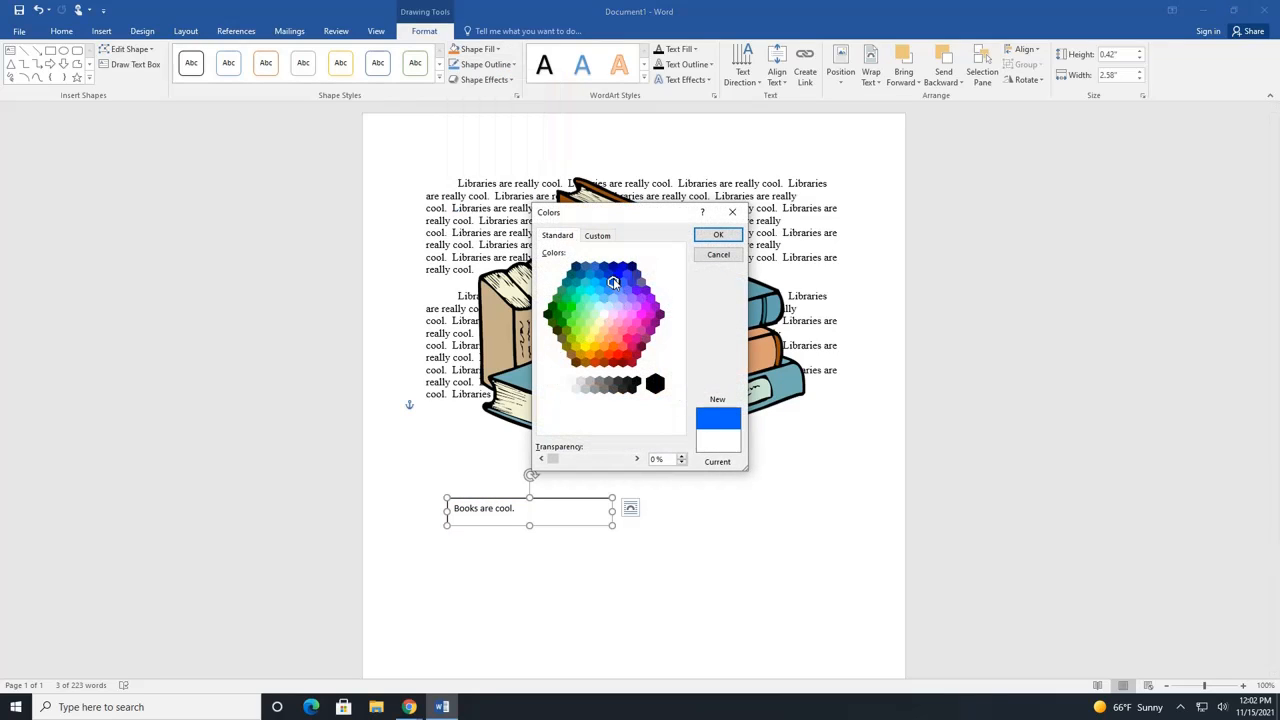
{"action": "left_click", "coordinate": [720, 236]}
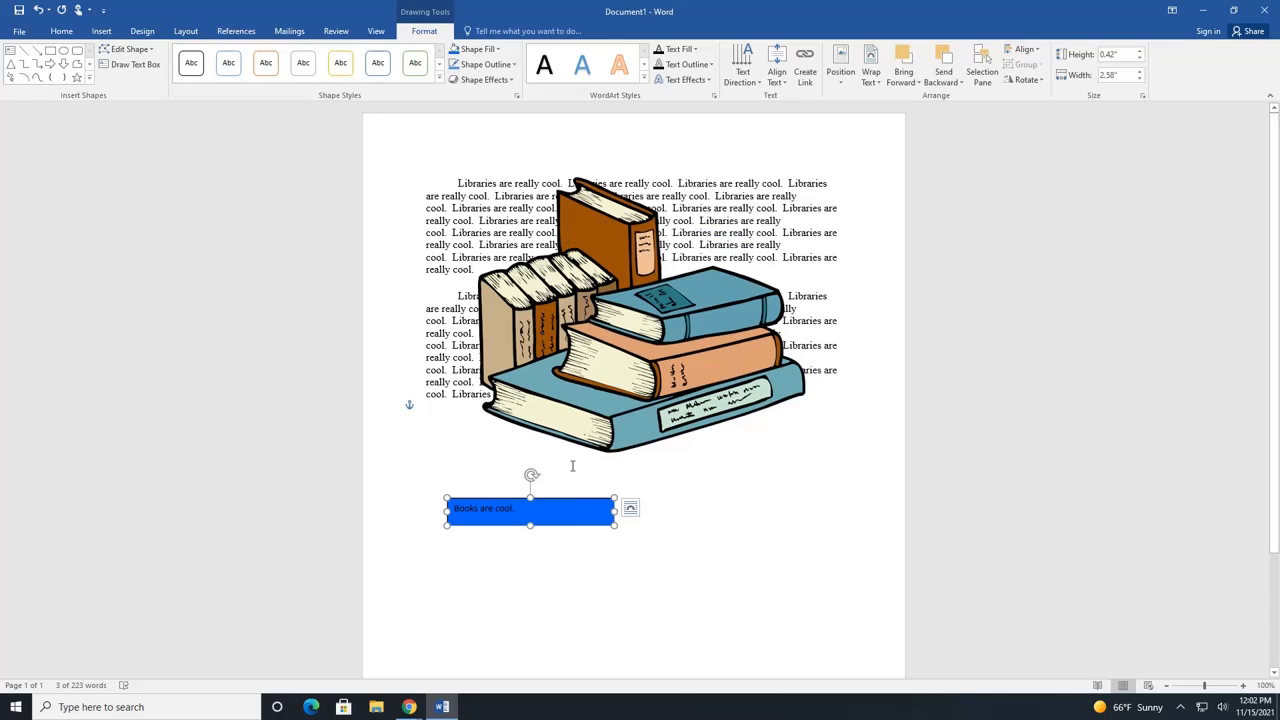
Change the text box's shape fill to white
{"action": "left_click", "coordinate": [513, 65]}
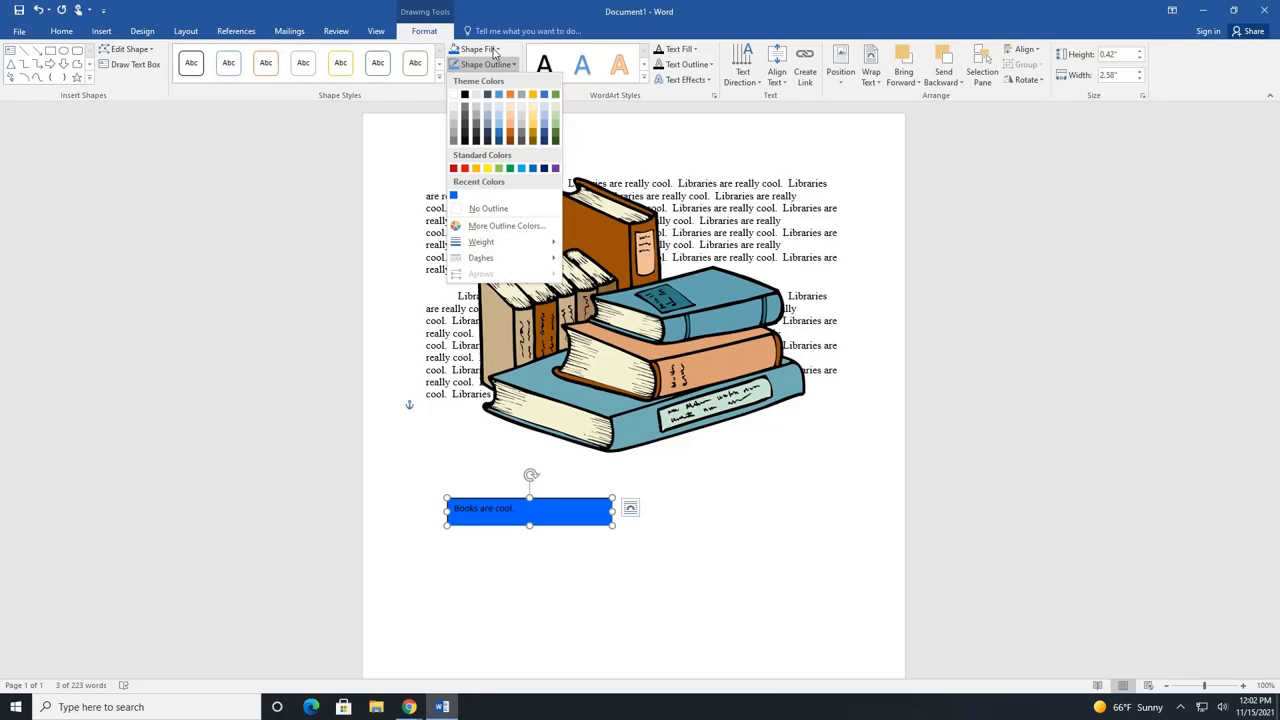
{"action": "left_click", "coordinate": [494, 52]}
{"action": "left_click", "coordinate": [454, 94]}
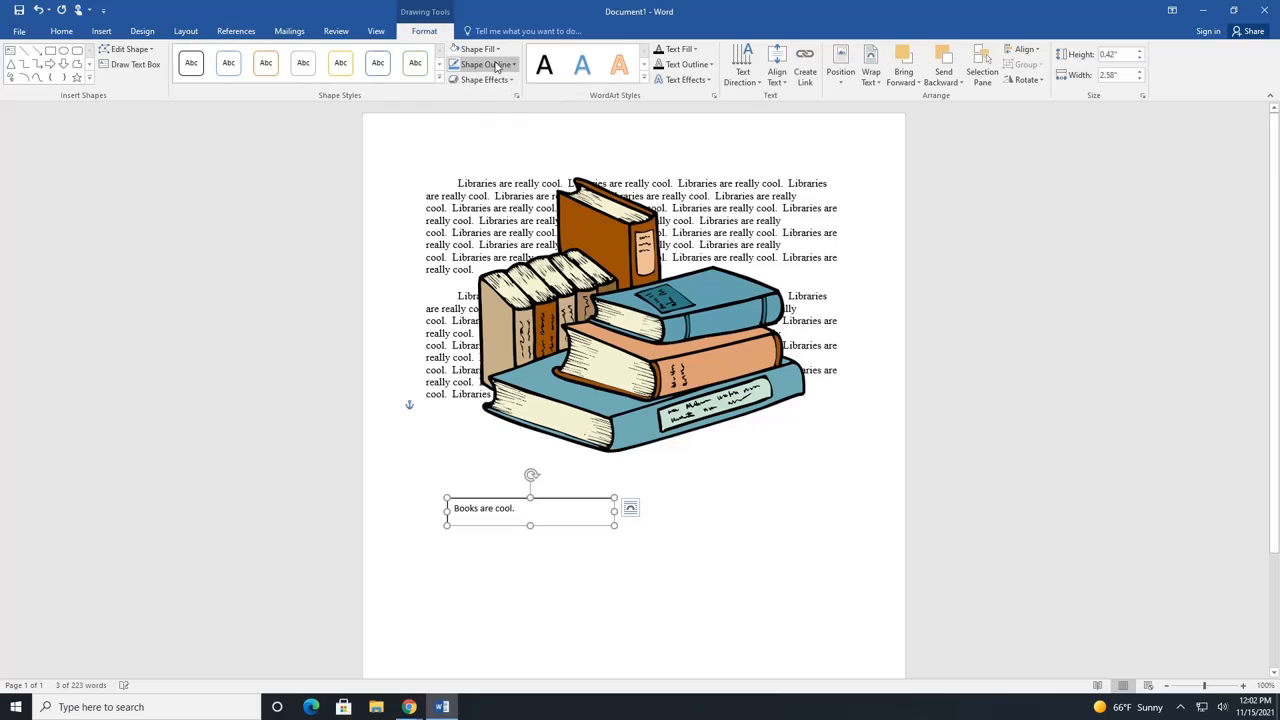
{"action": "left_click", "coordinate": [685, 551]}
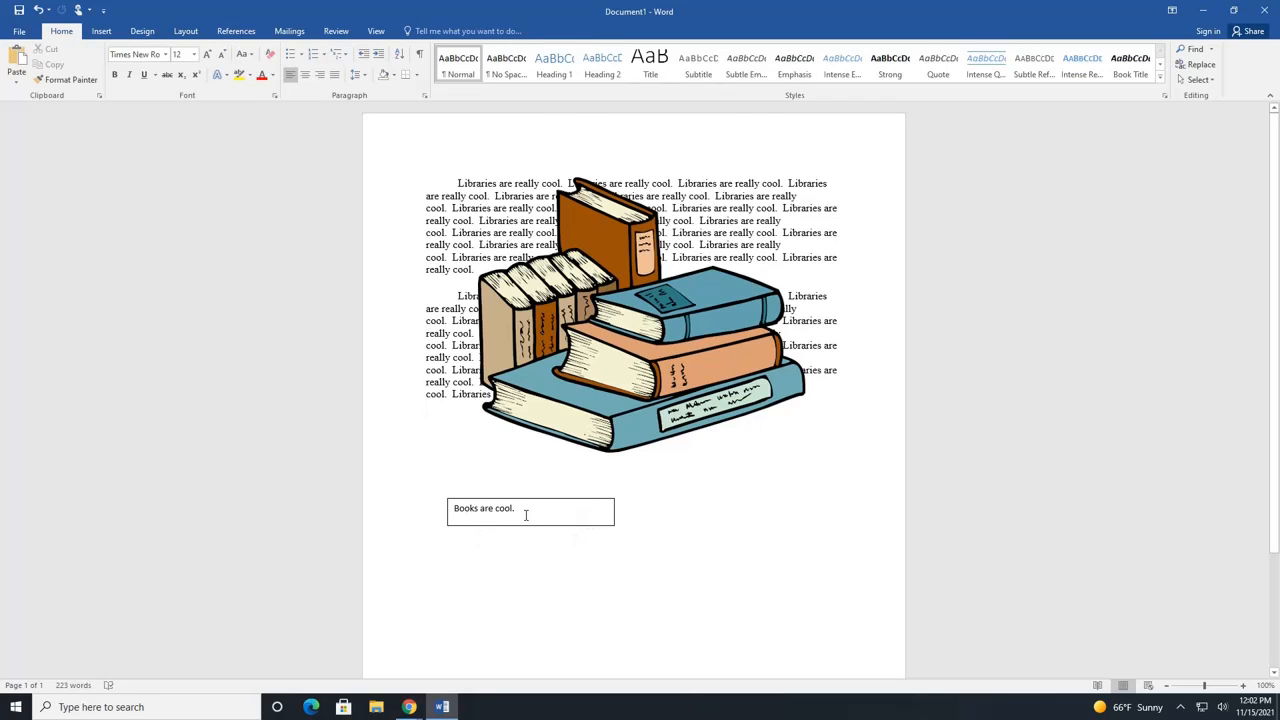
Set the text box's shape outline to white
{"action": "left_click", "coordinate": [527, 510]}
{"action": "left_click", "coordinate": [512, 66]}
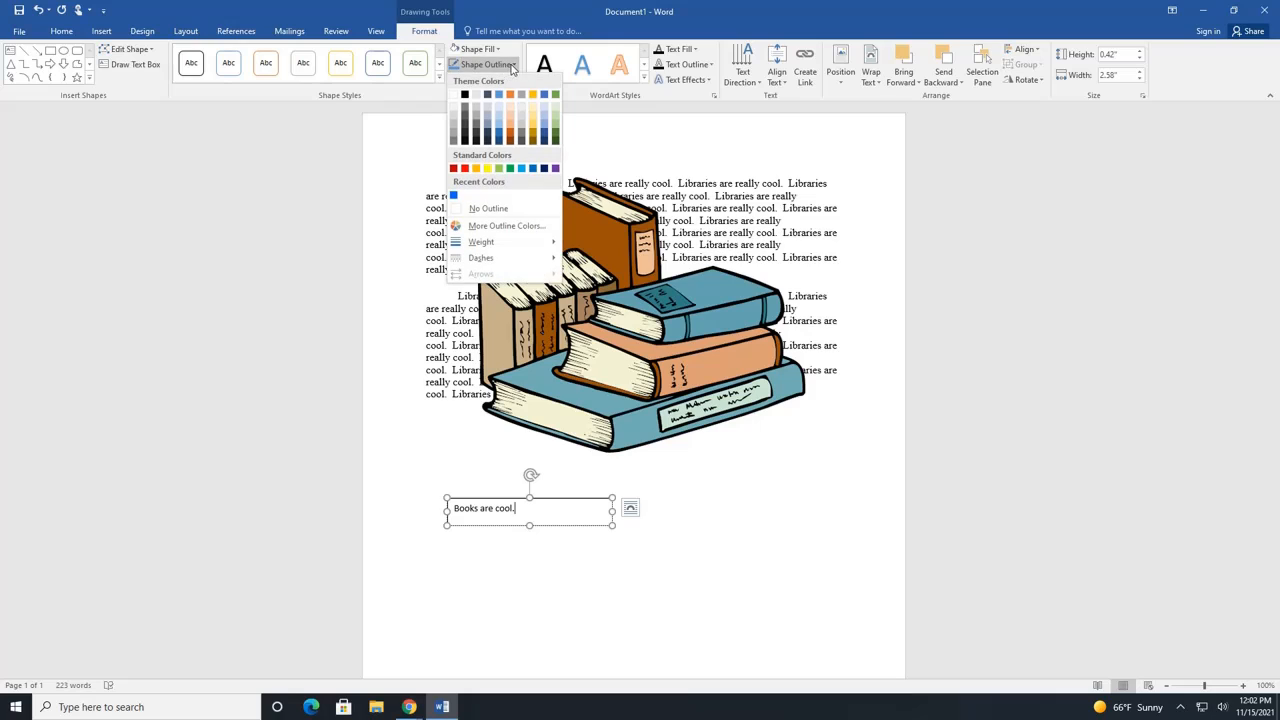
{"action": "left_click", "coordinate": [454, 102]}
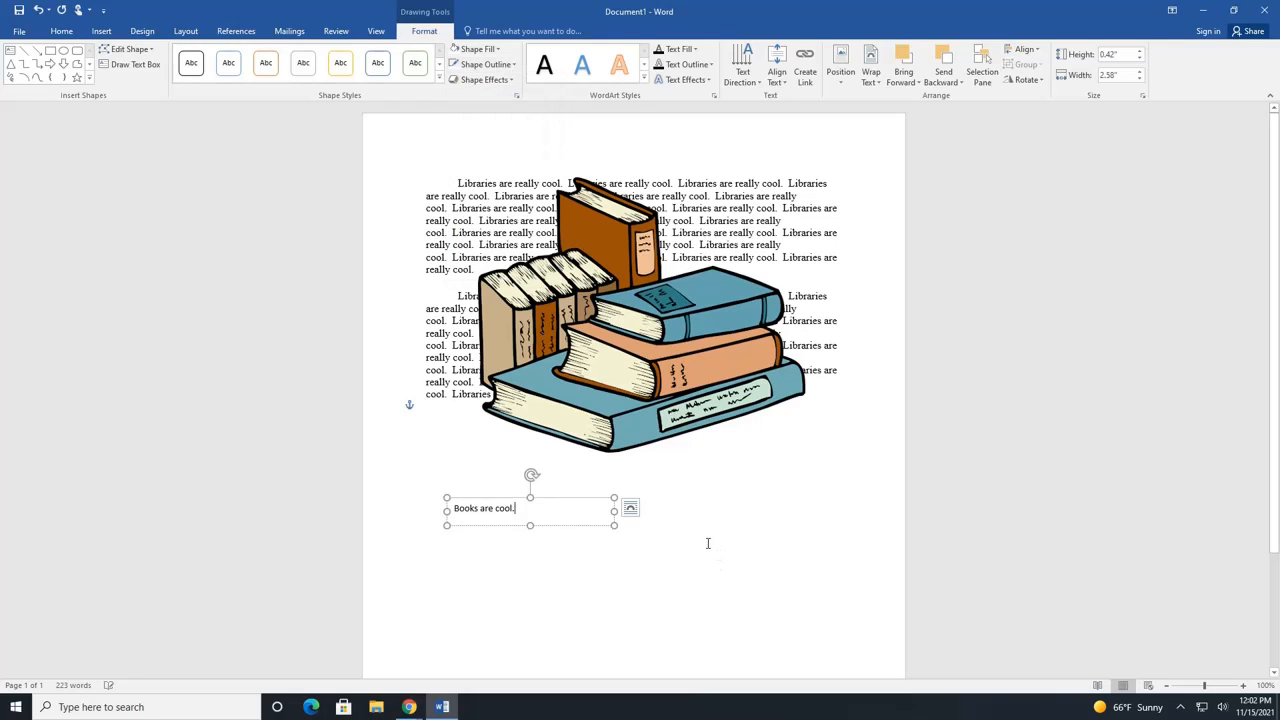
{"action": "left_click", "coordinate": [393, 493]}
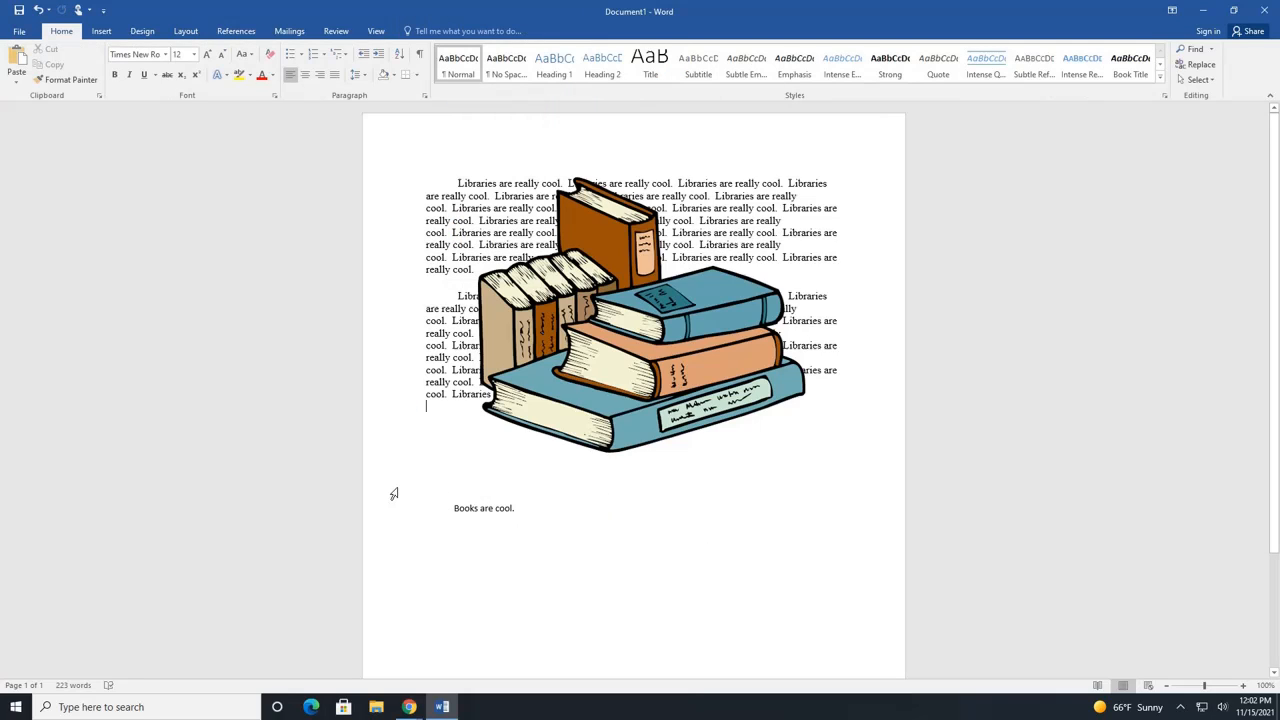
Set the text box's shape outline to dark red from the standard colors
{"action": "left_click", "coordinate": [529, 508]}
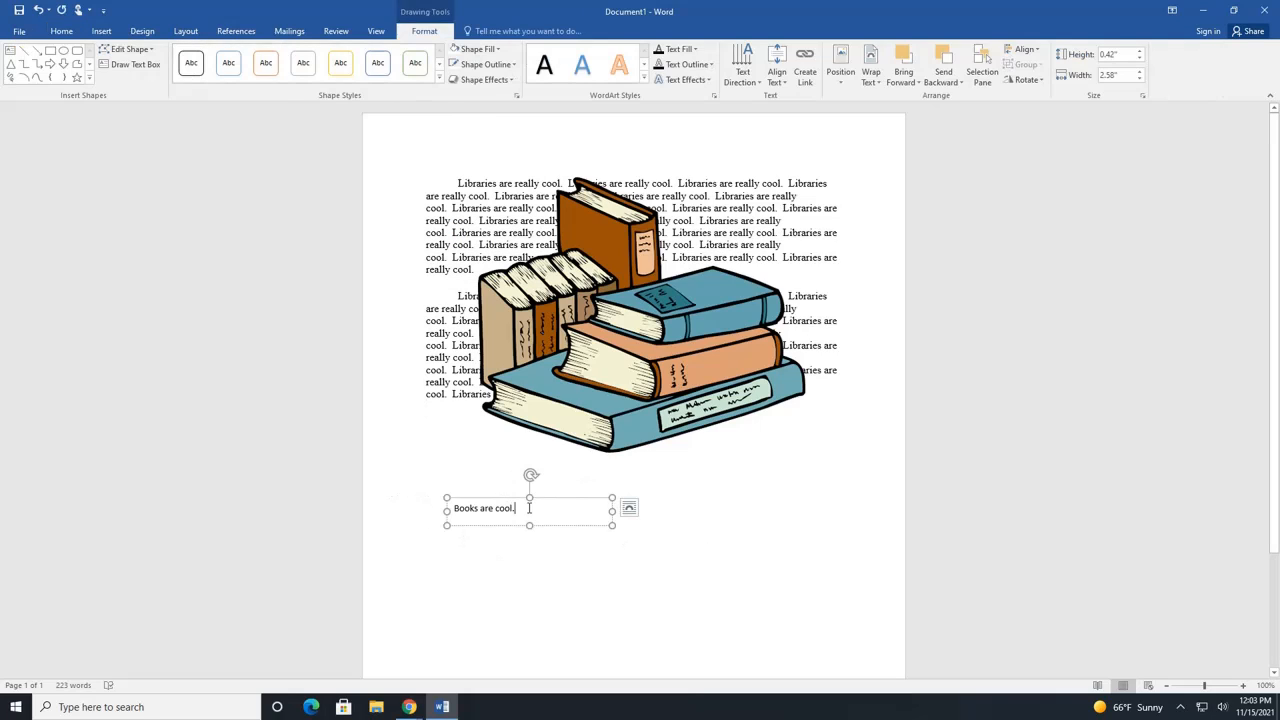
{"action": "left_click", "coordinate": [500, 64]}
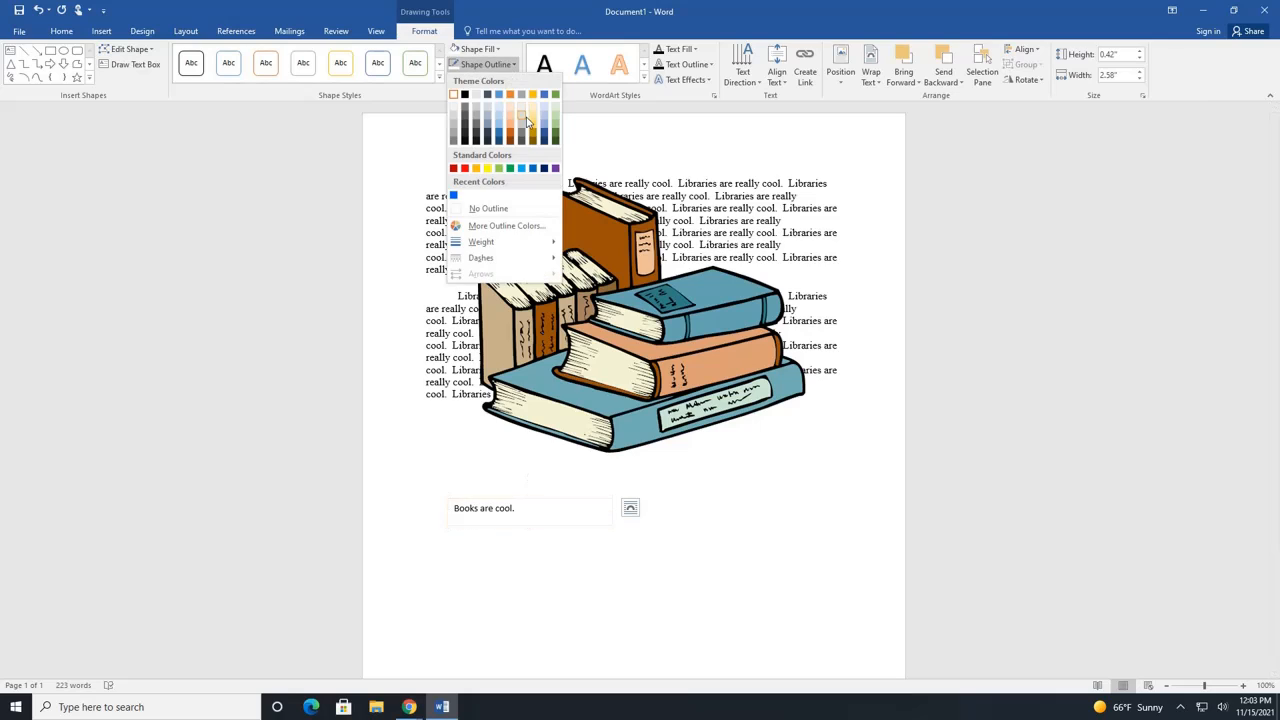
{"action": "left_click", "coordinate": [453, 168]}
{"action": "left_click", "coordinate": [739, 544]}
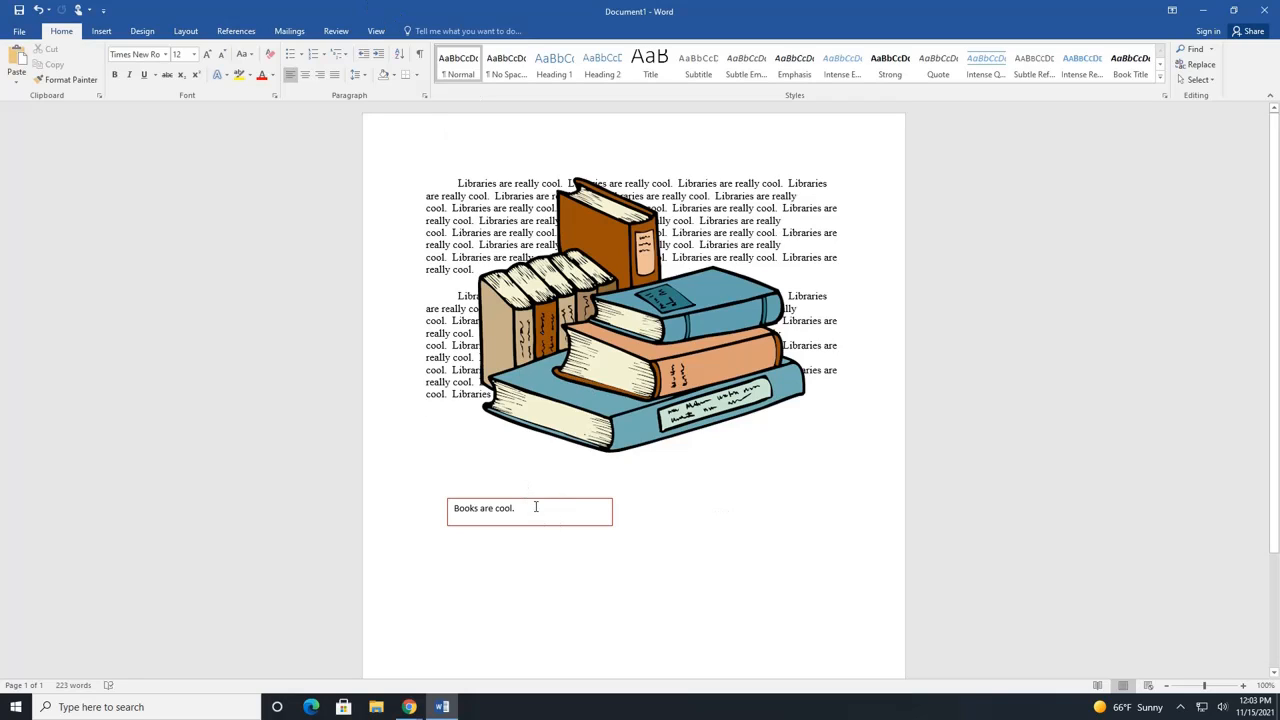
Preview the Preset and Glow shape effects on the text box without applying any
{"action": "left_click", "coordinate": [533, 508]}
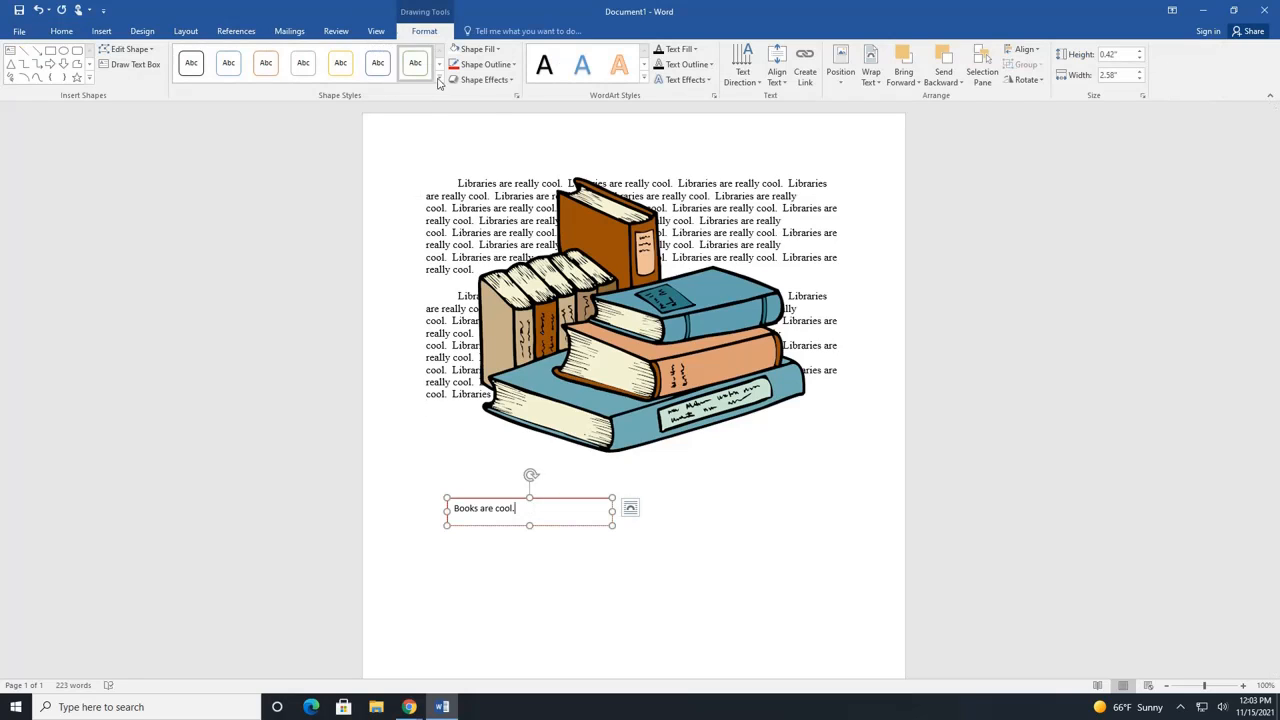
{"action": "left_click", "coordinate": [511, 80]}
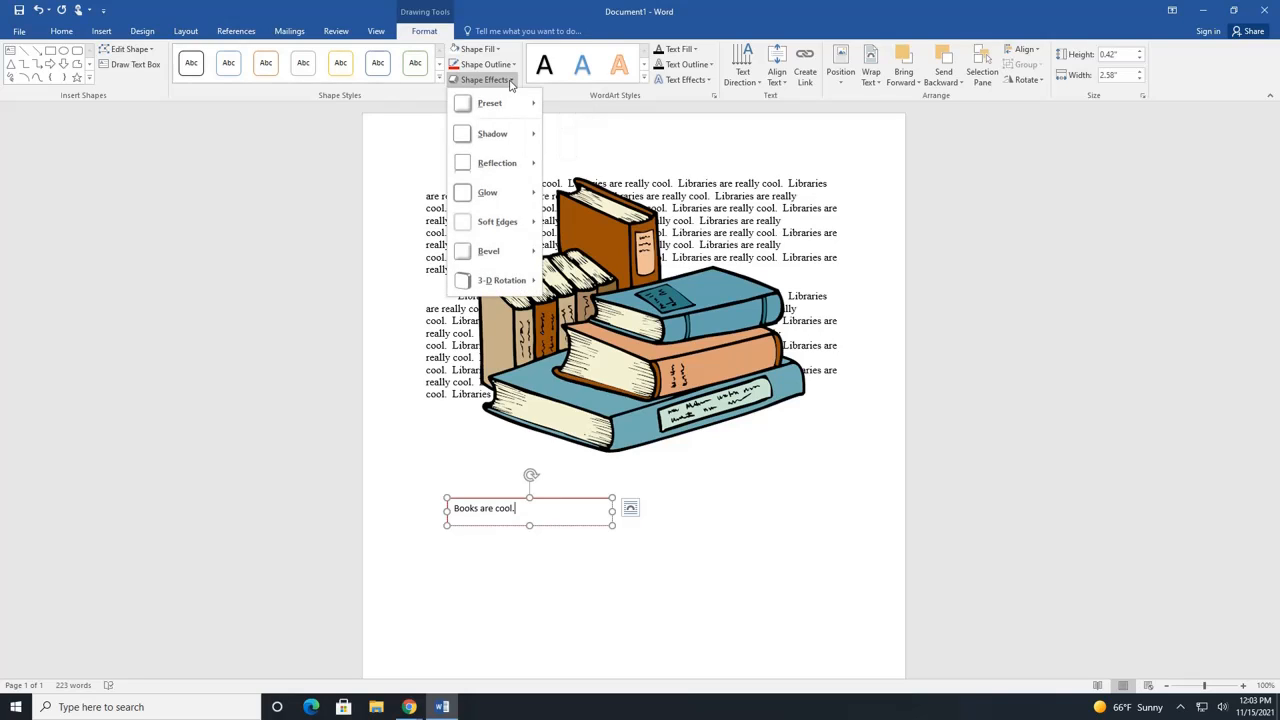
{"action": "mouse_move", "coordinate": [525, 107]}
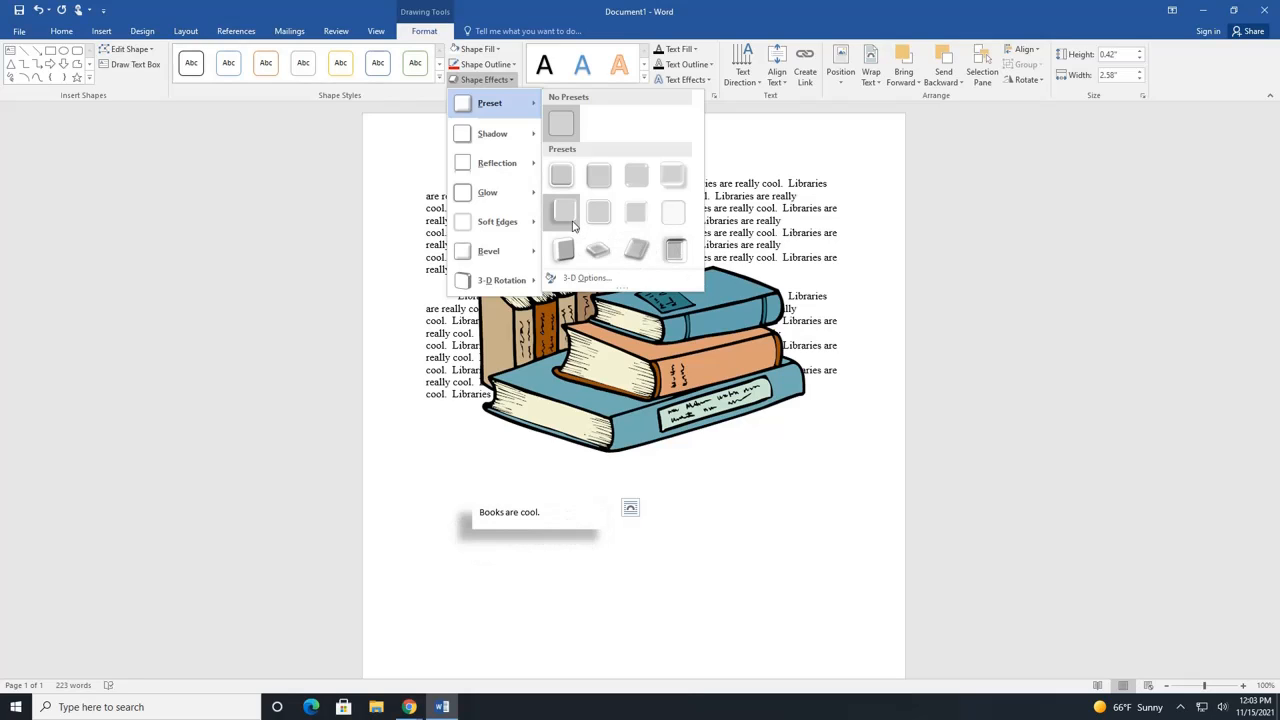
{"action": "mouse_move", "coordinate": [487, 192]}
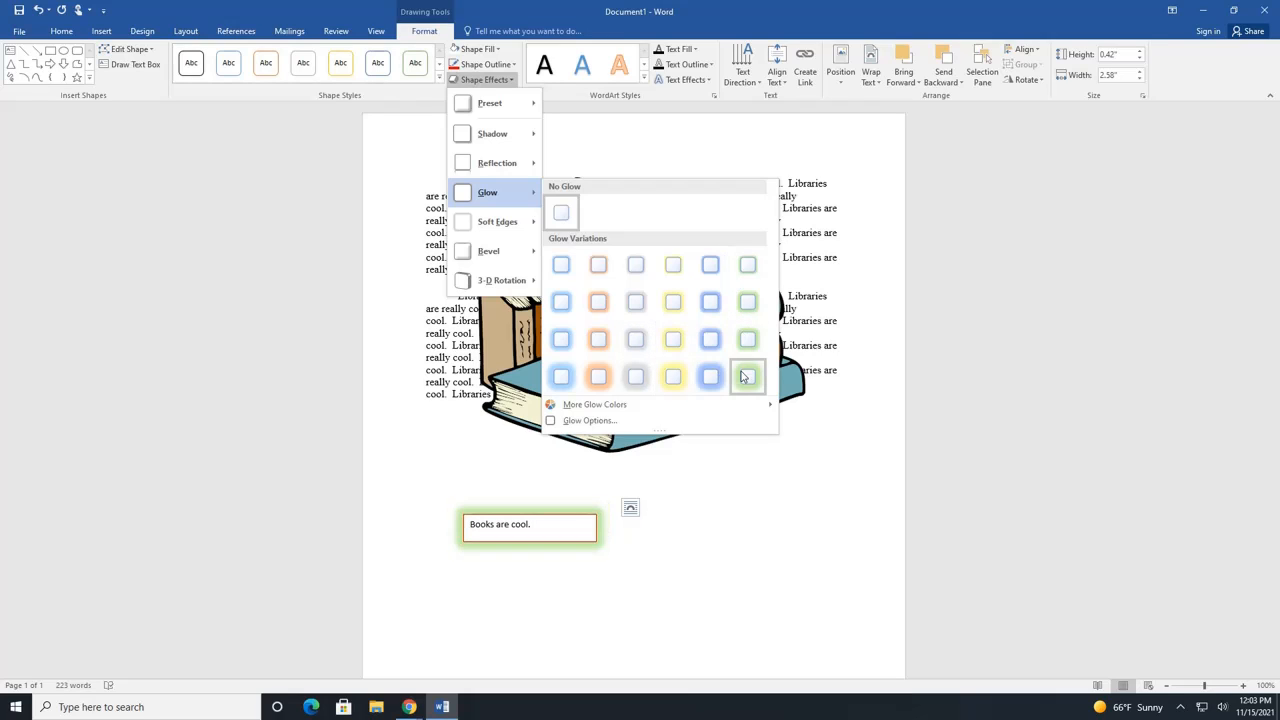
{"action": "left_click", "coordinate": [794, 516]}
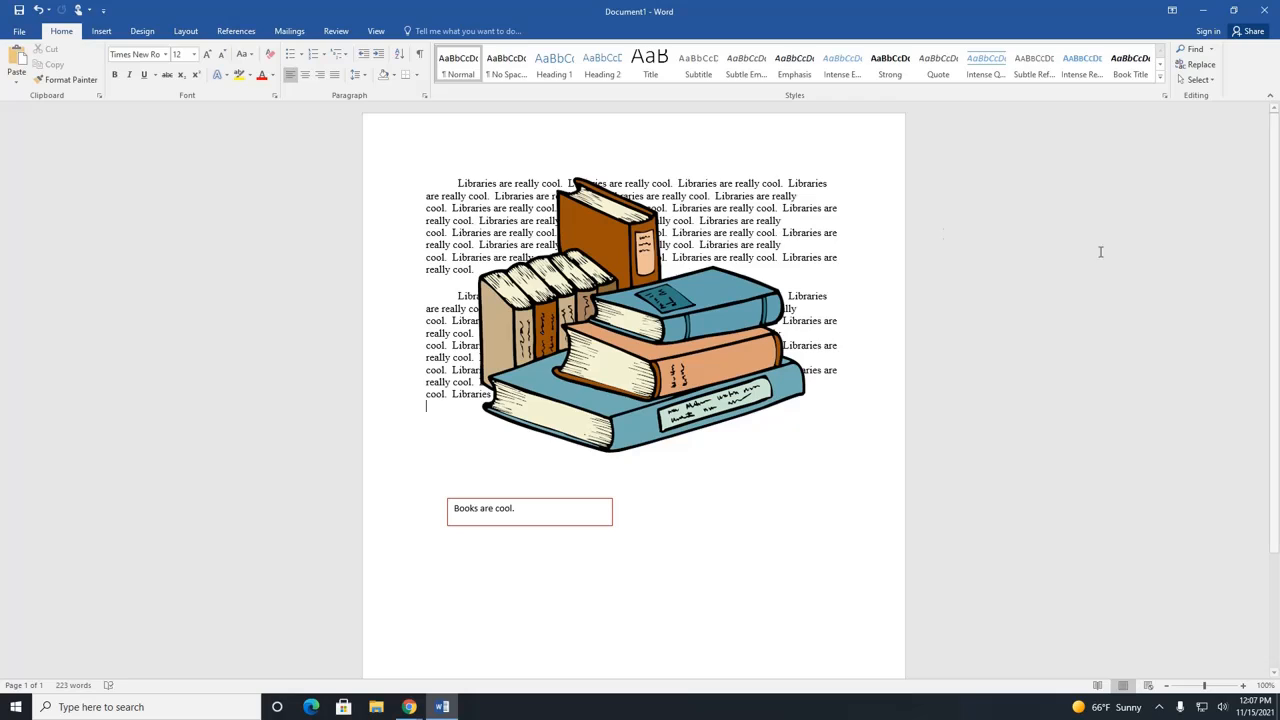
Look at the built-in header designs and open the page's header area for editing
{"action": "left_click", "coordinate": [102, 31]}
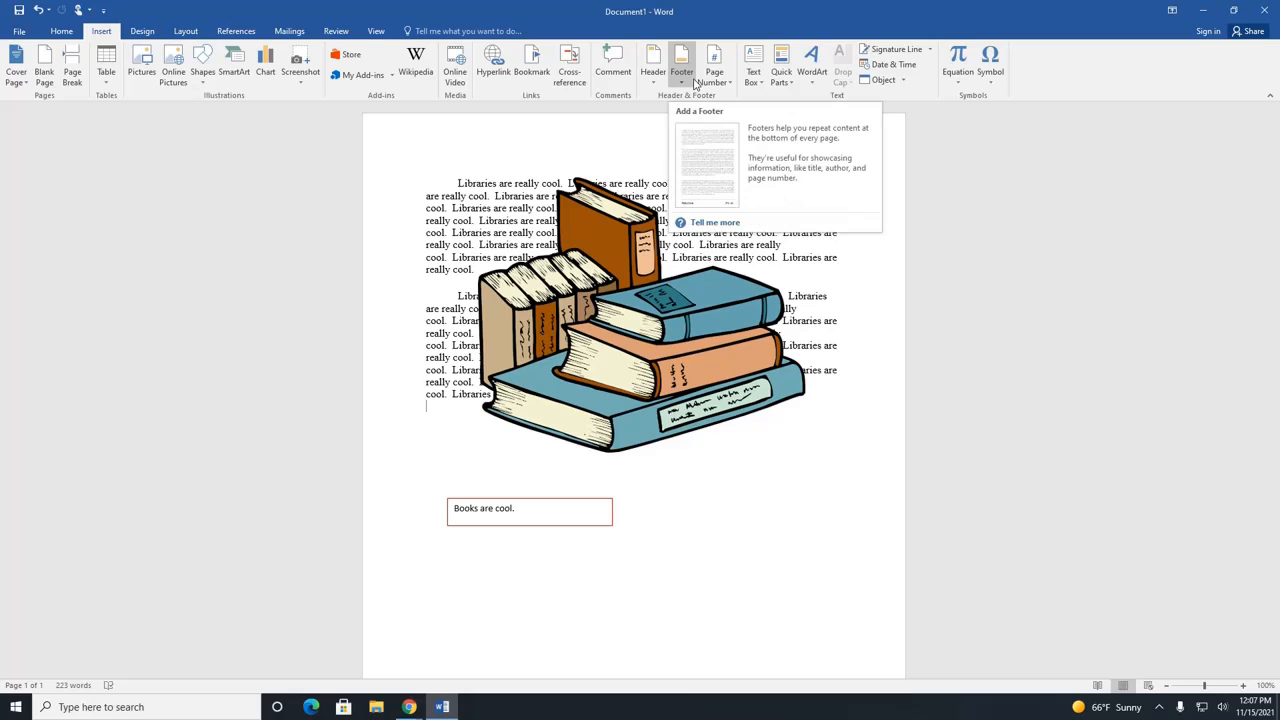
{"action": "left_click", "coordinate": [654, 80]}
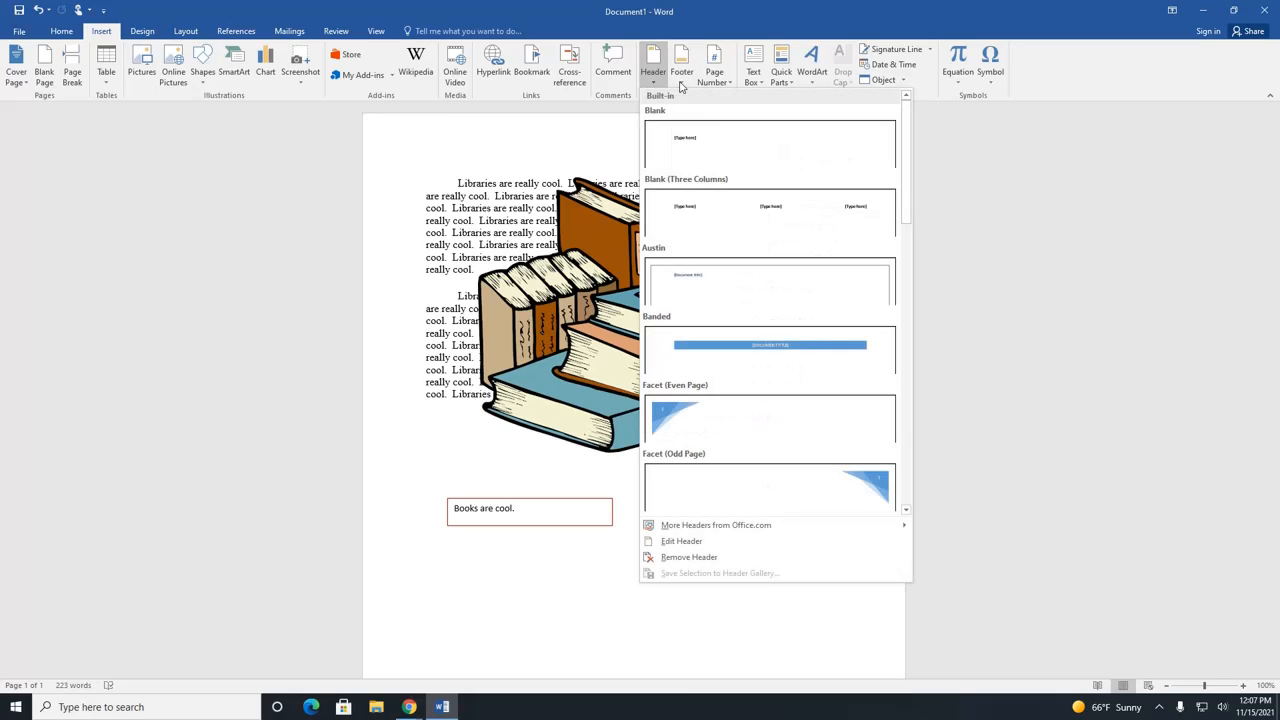
{"action": "left_click", "coordinate": [682, 85]}
{"action": "left_click", "coordinate": [654, 82]}
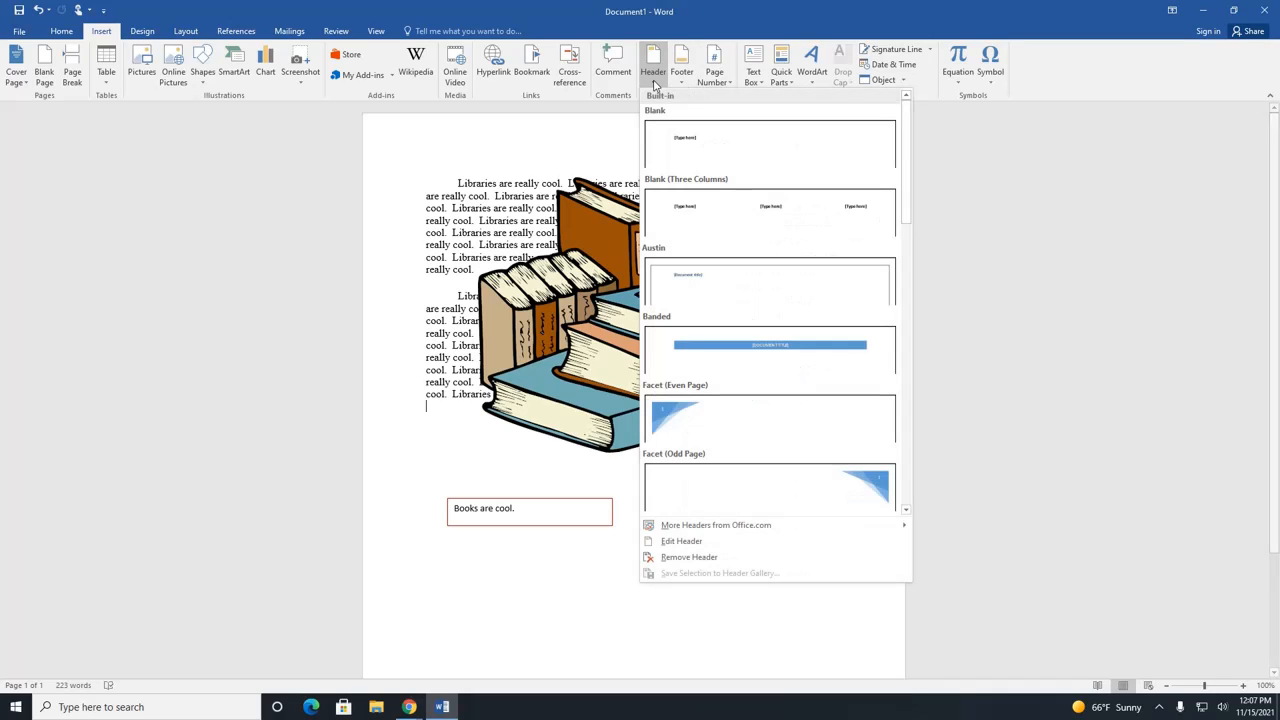
{"action": "left_click", "coordinate": [497, 134]}
{"action": "double_click", "coordinate": [503, 132]}
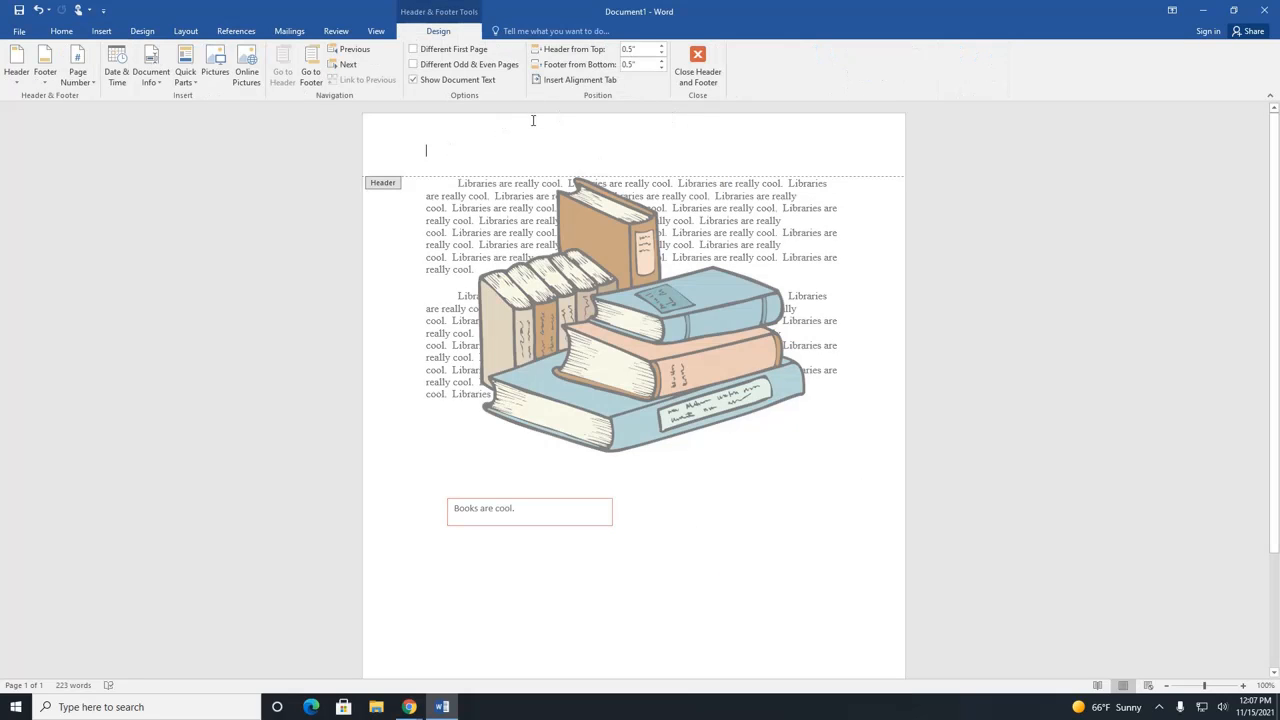
Browse the built-in header designs and insert the Blank header
{"action": "left_click", "coordinate": [110, 33]}
{"action": "left_click", "coordinate": [653, 80]}
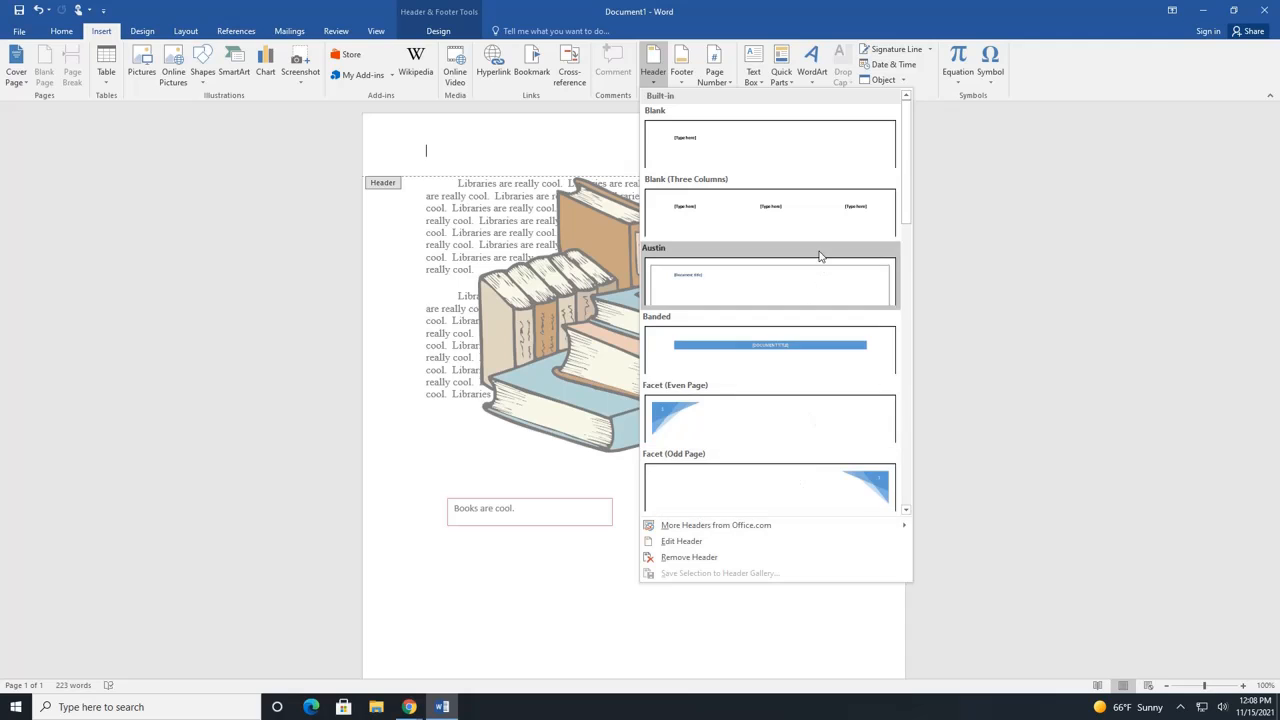
{"action": "scroll", "coordinate": [800, 306], "scroll_direction": "down", "scroll_amount": 5}
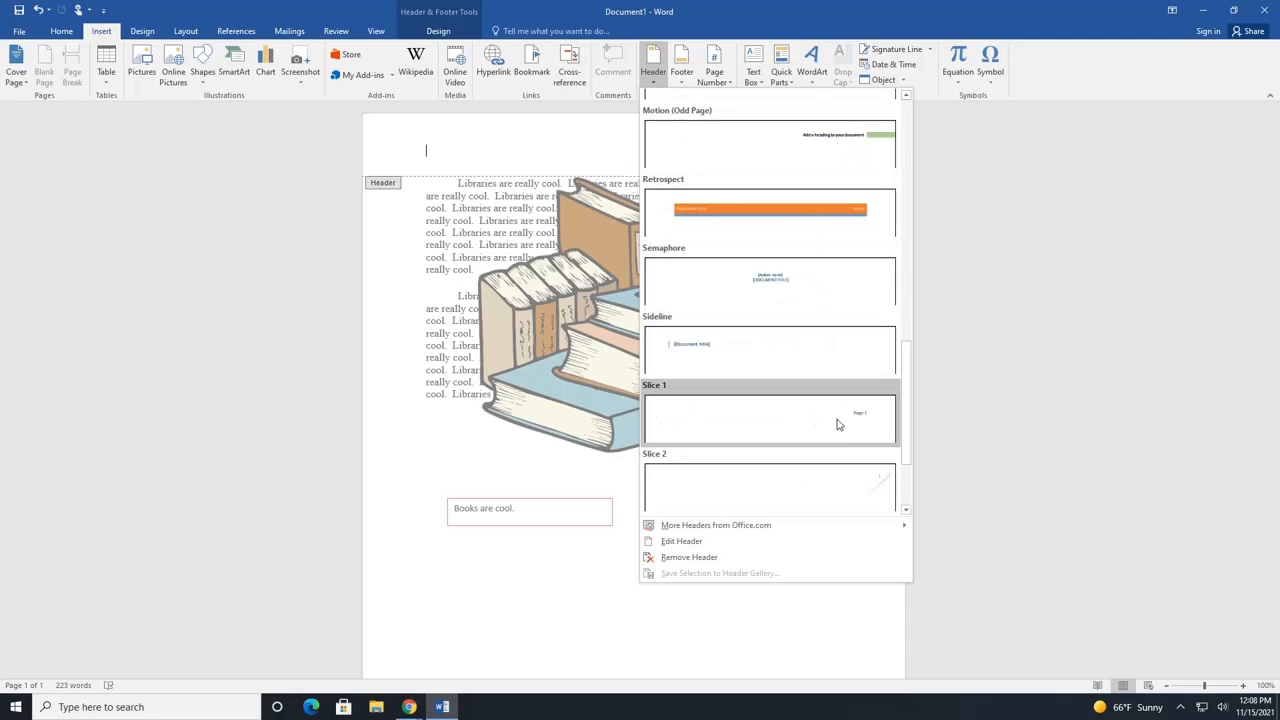
{"action": "scroll", "coordinate": [838, 415], "scroll_direction": "up", "scroll_amount": 5}
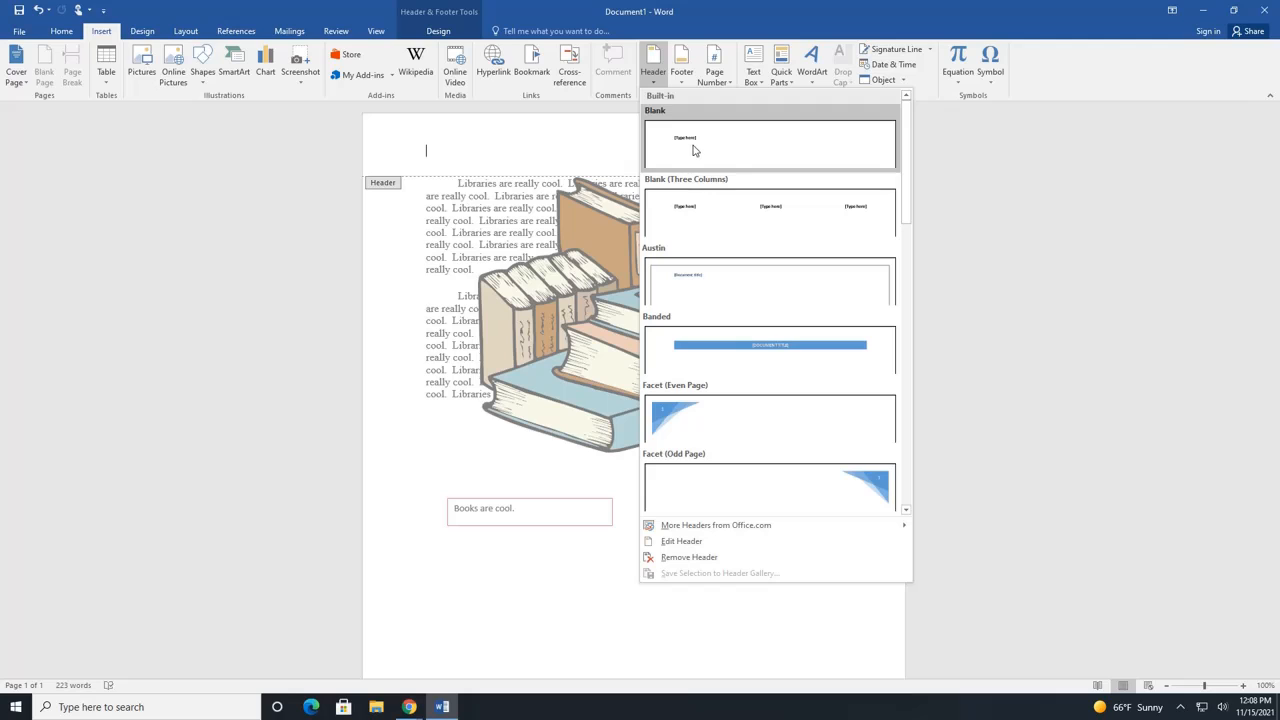
{"action": "left_click", "coordinate": [725, 146]}
Replace the header's placeholder text with "Public Libraries"
{"action": "left_click", "coordinate": [432, 150]}
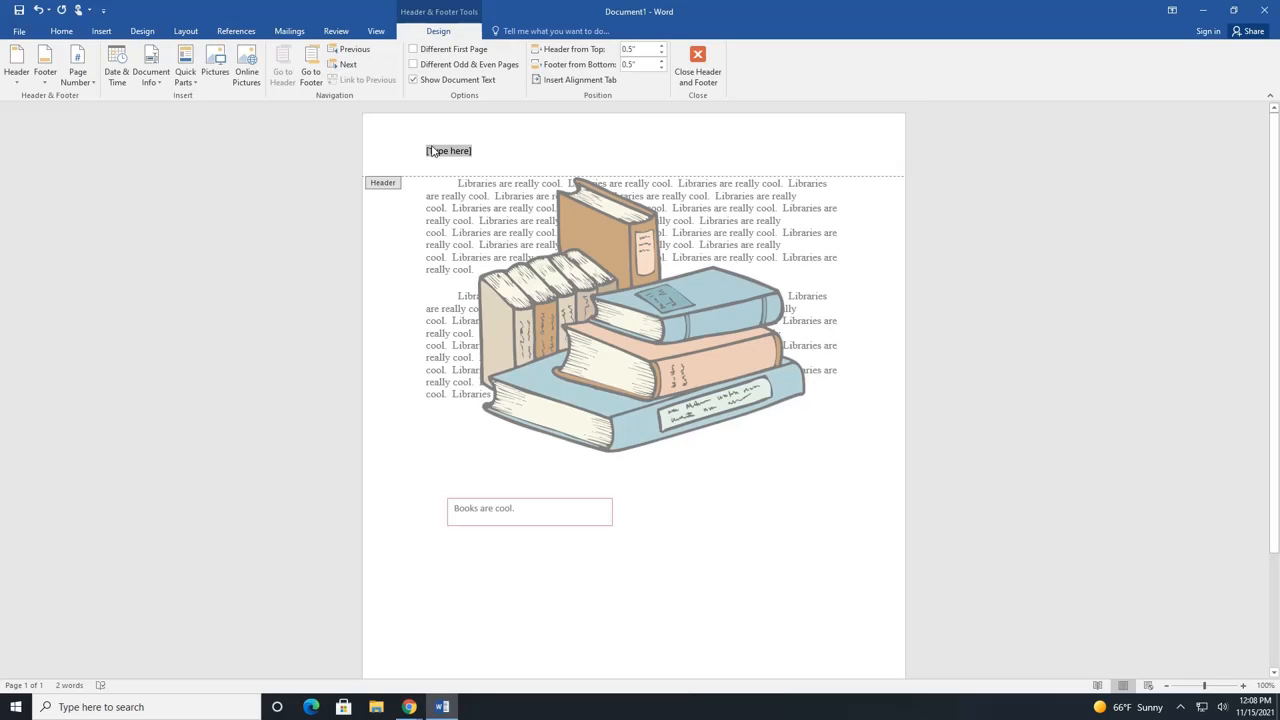
{"action": "type", "text": "Pu"}
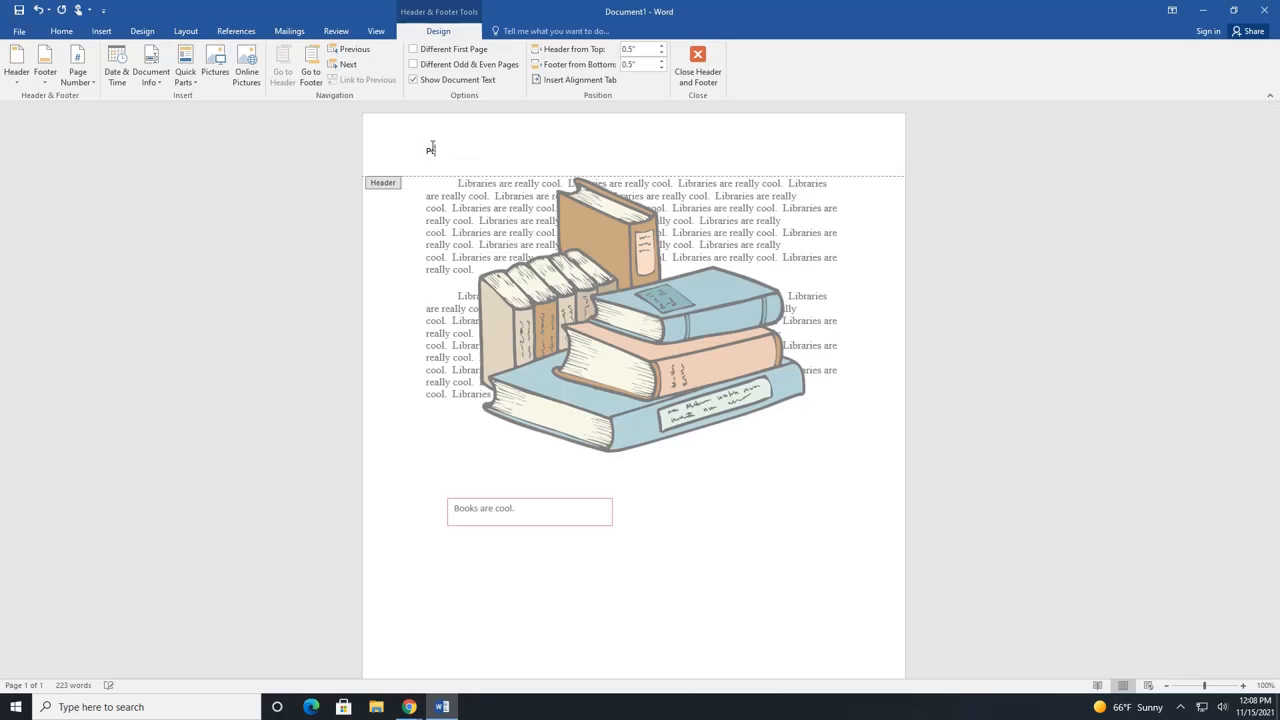
{"action": "type", "text": "blic Libraries"}
Format the "Public Libraries" header text in Times New Roman at size 12
{"action": "left_click", "coordinate": [62, 31]}
{"action": "left_click_drag", "start_coordinate": [491, 151], "coordinate": [425, 151]}
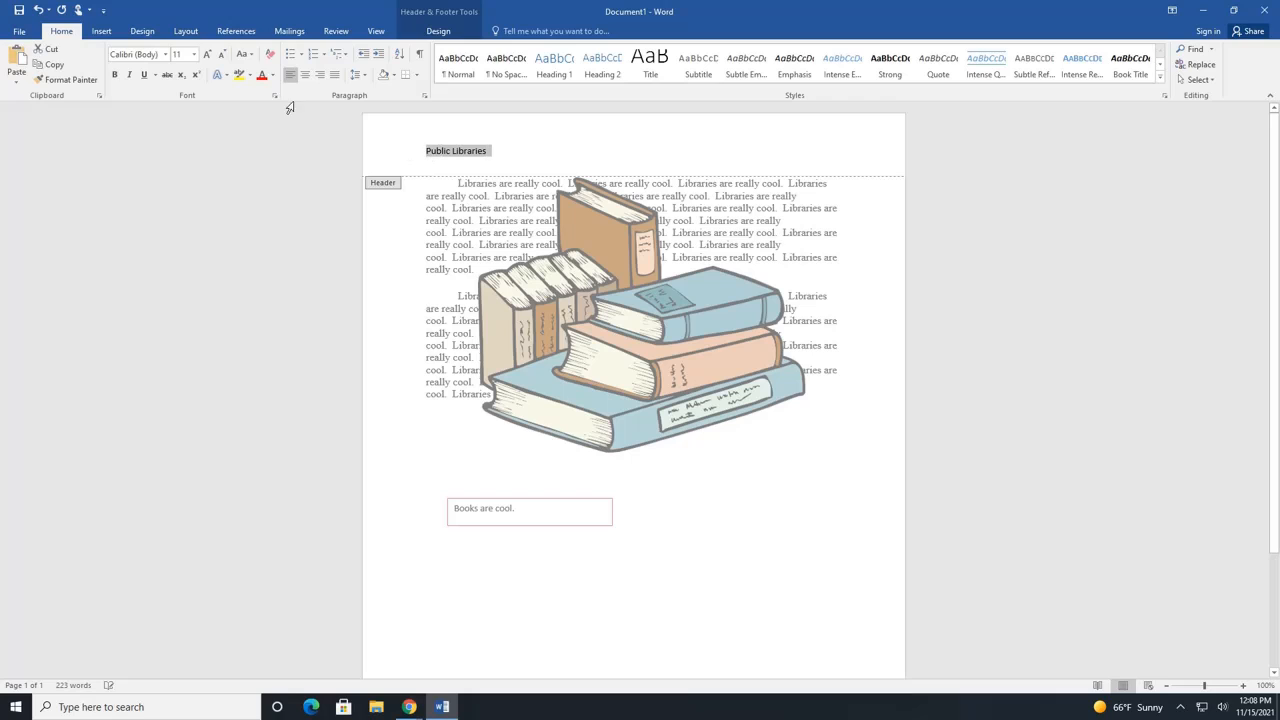
{"action": "left_click", "coordinate": [165, 54]}
{"action": "left_click", "coordinate": [160, 129]}
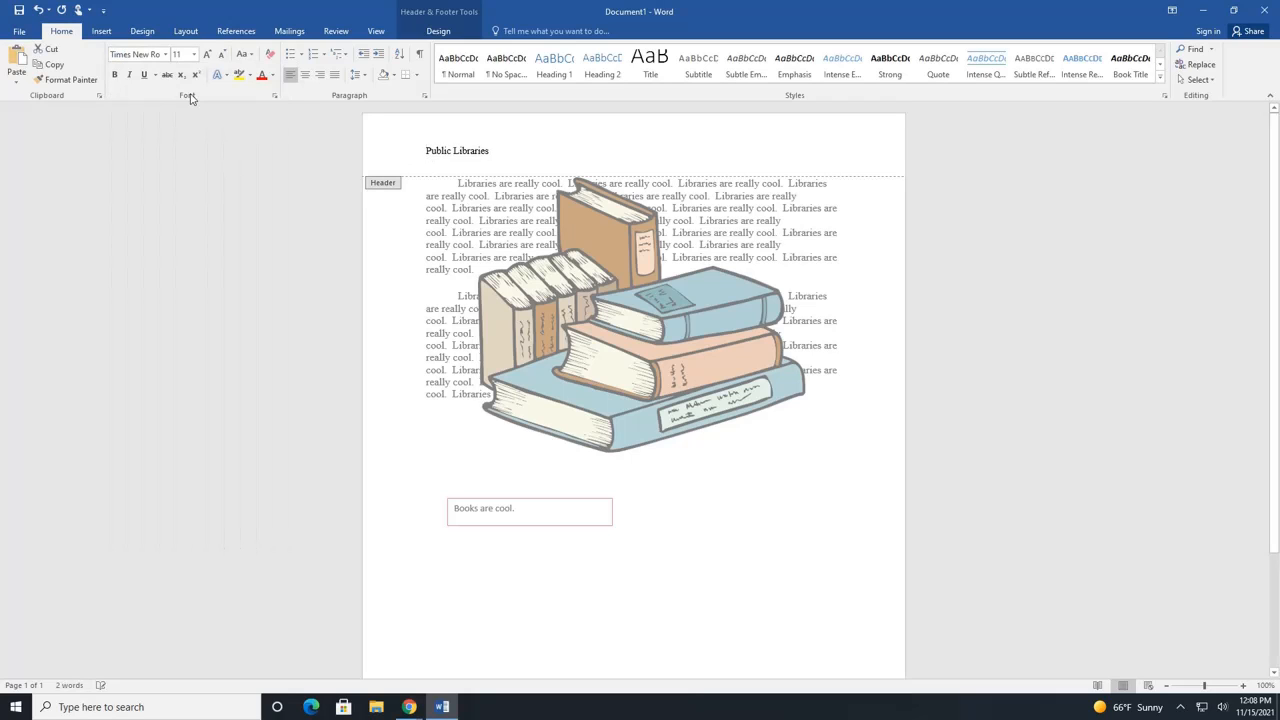
{"action": "left_click", "coordinate": [207, 54]}
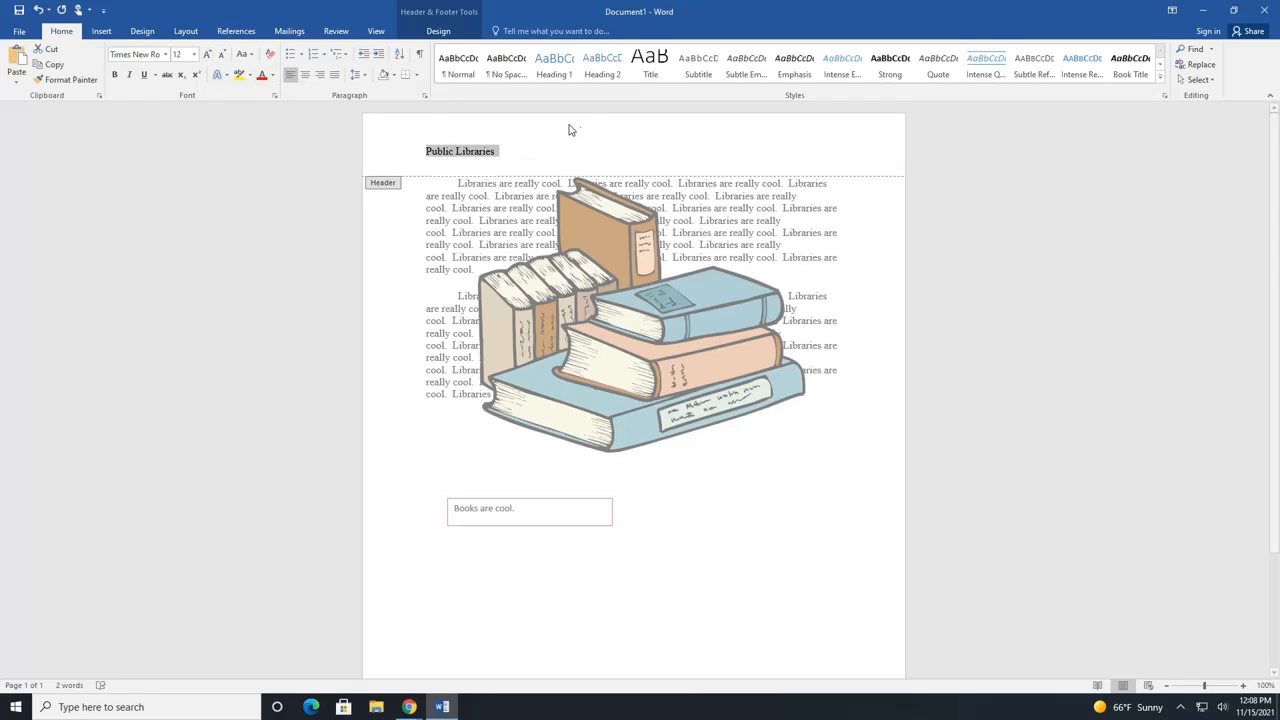
{"action": "left_click", "coordinate": [585, 156]}
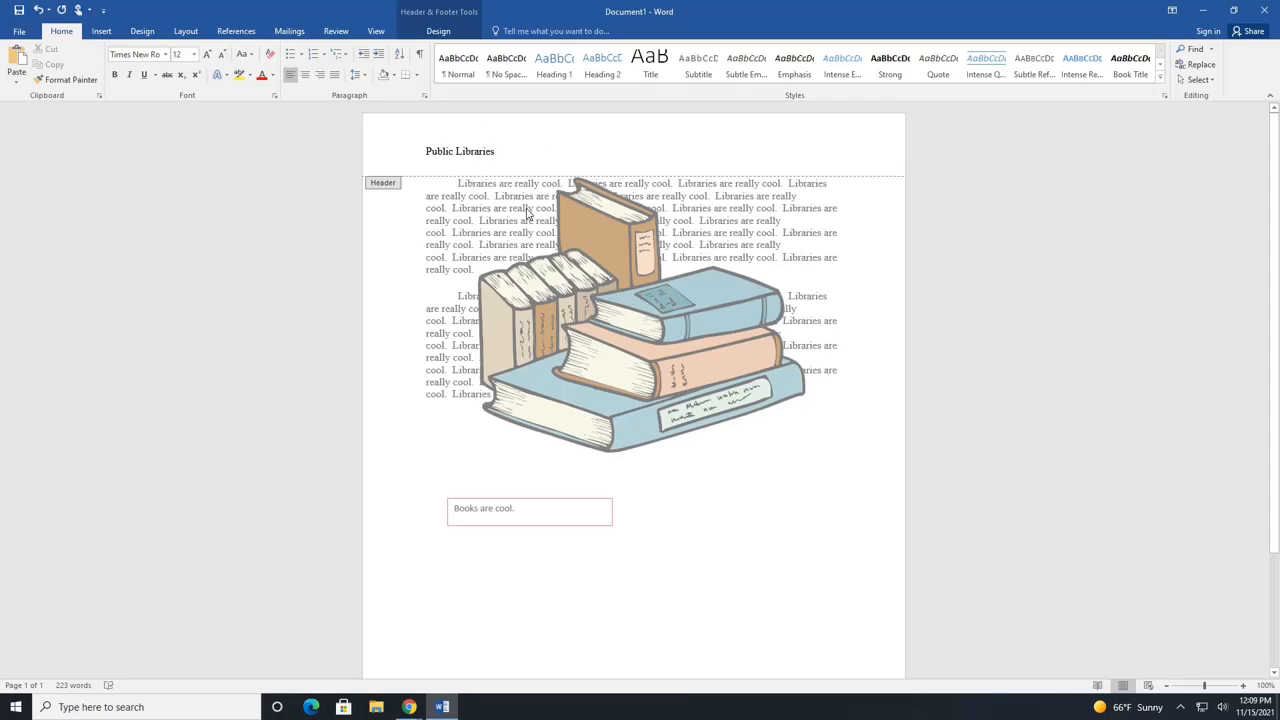
Close the header, insert the Blank footer, and replace its placeholder text with "Books"
{"action": "double_click", "coordinate": [753, 510]}
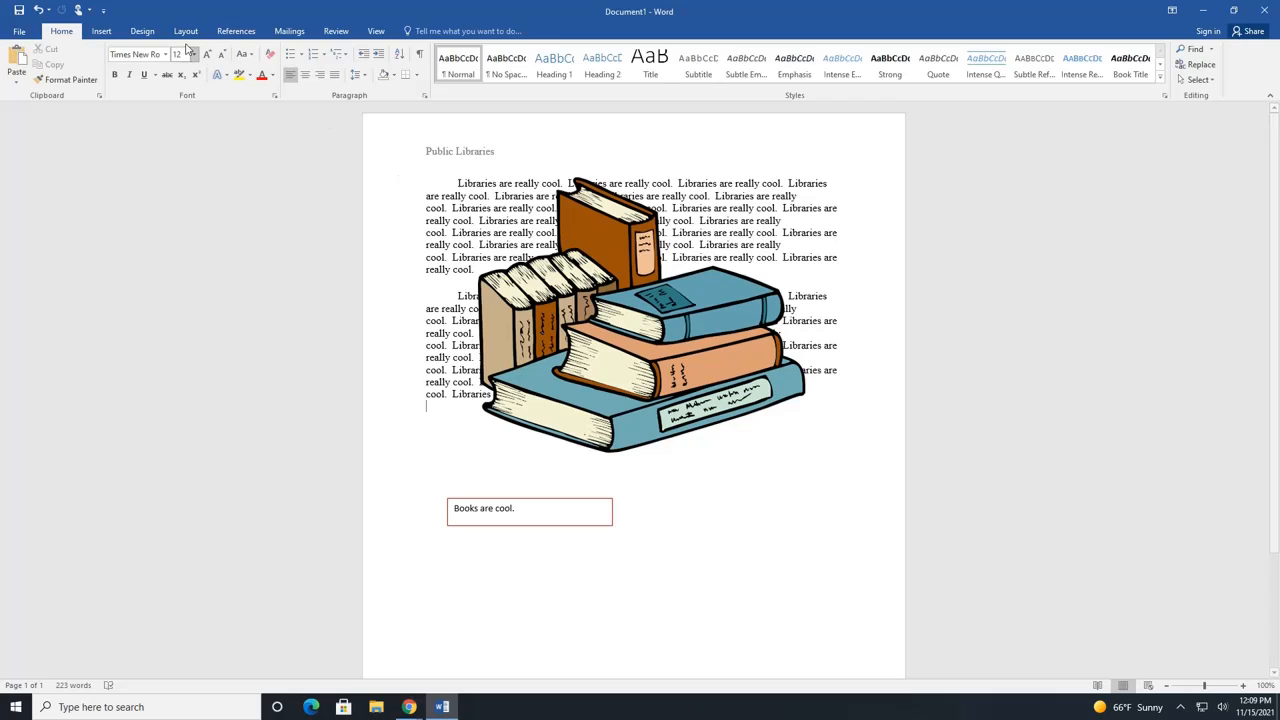
{"action": "left_click", "coordinate": [104, 33]}
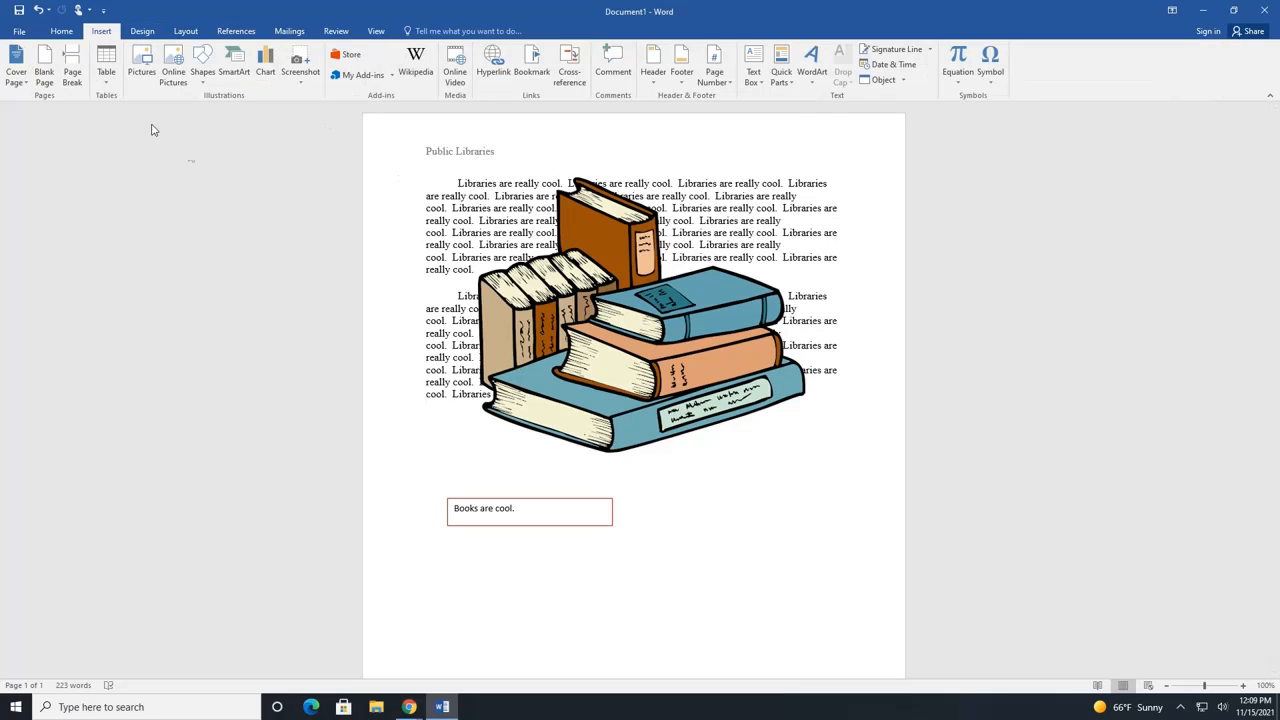
{"action": "left_click", "coordinate": [683, 80]}
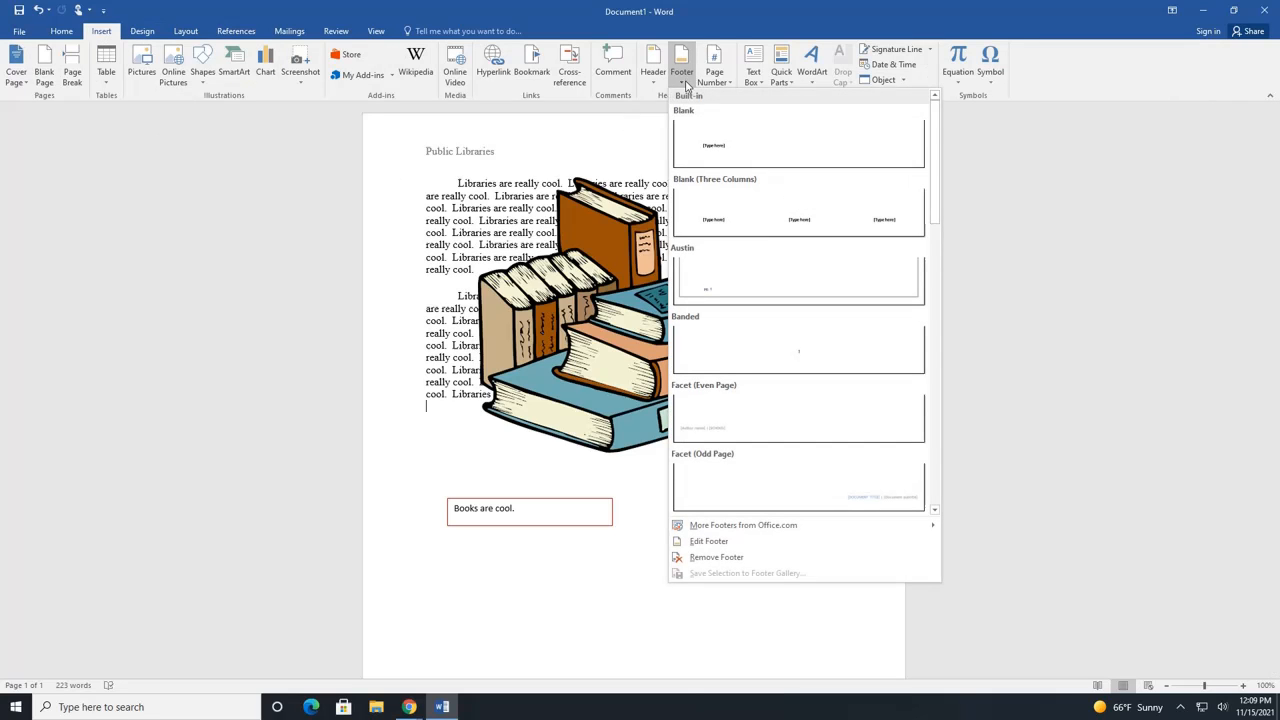
{"action": "left_click", "coordinate": [716, 150]}
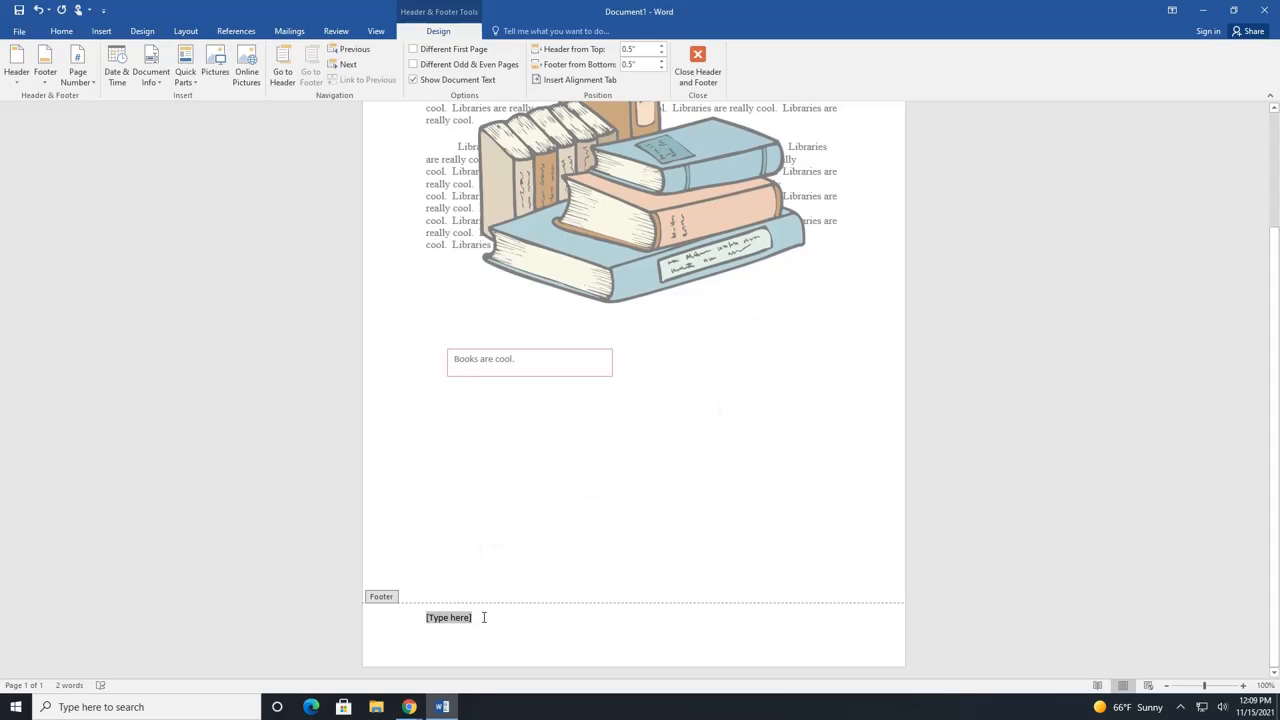
{"action": "type", "text": "Books"}
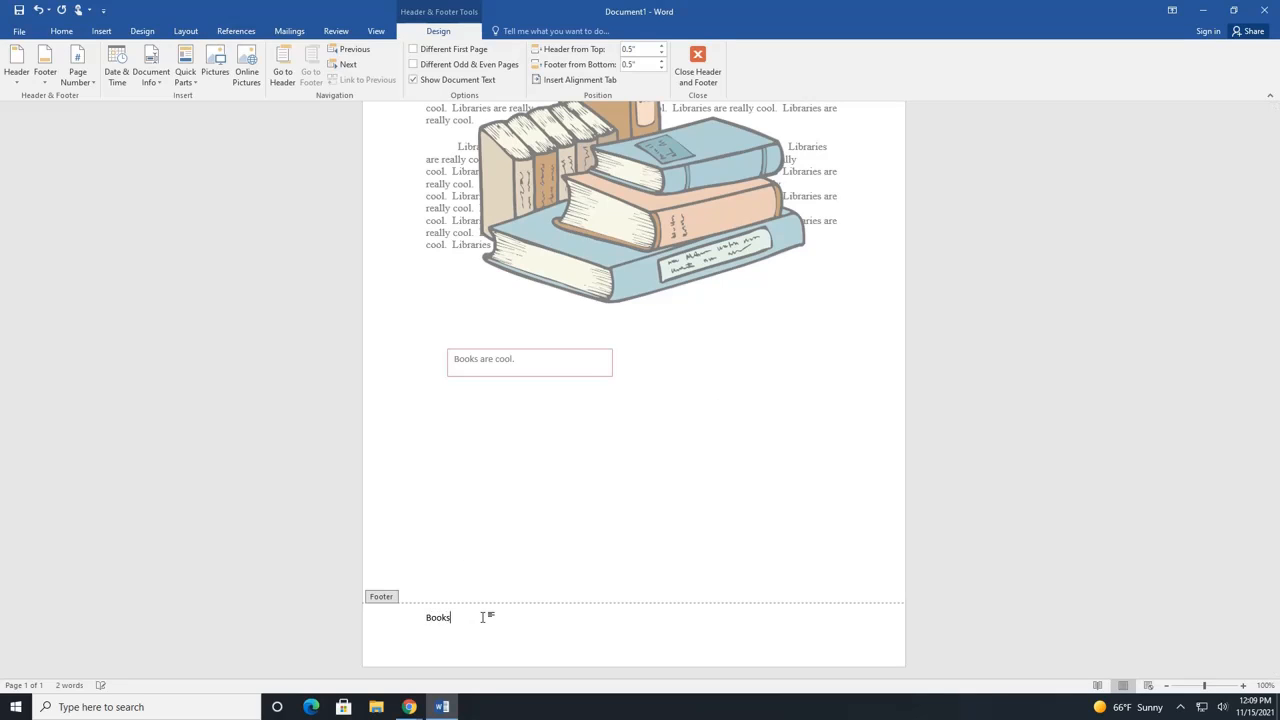
Format the "Books" footer text in Times New Roman at size 12 and return to the document body
{"action": "double_click", "coordinate": [438, 617]}
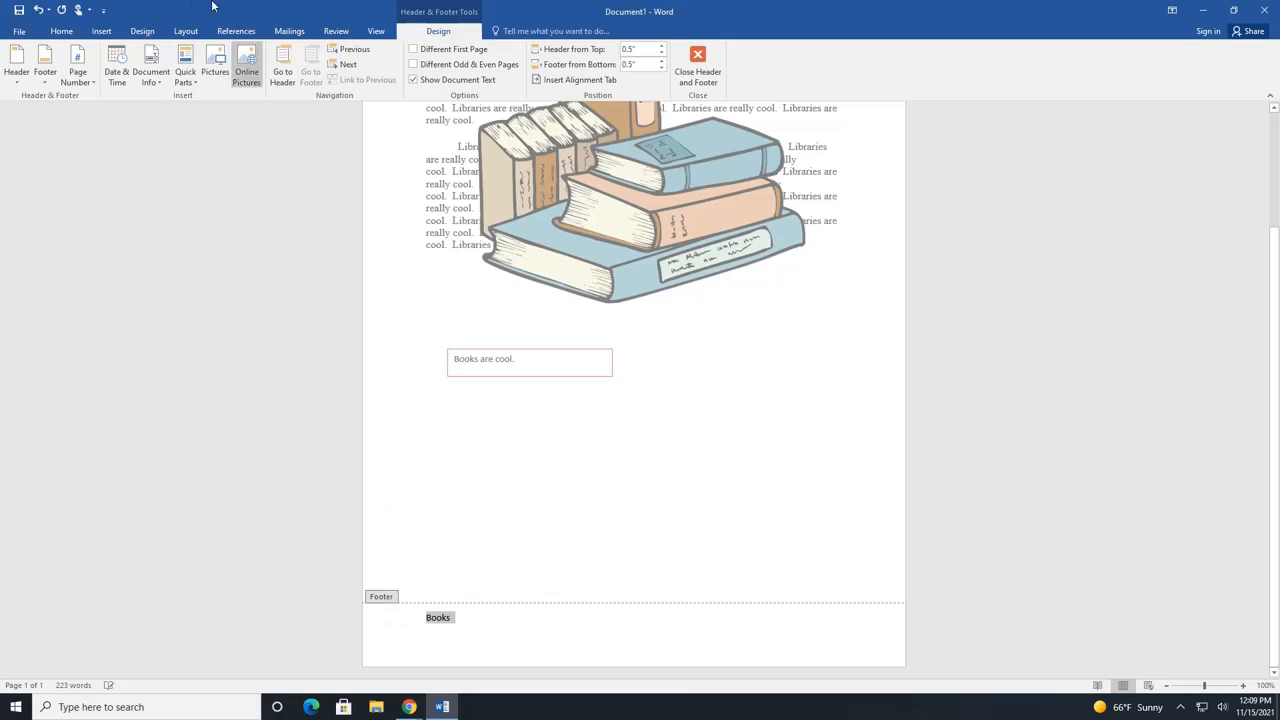
{"action": "left_click", "coordinate": [61, 33]}
{"action": "left_click", "coordinate": [165, 54]}
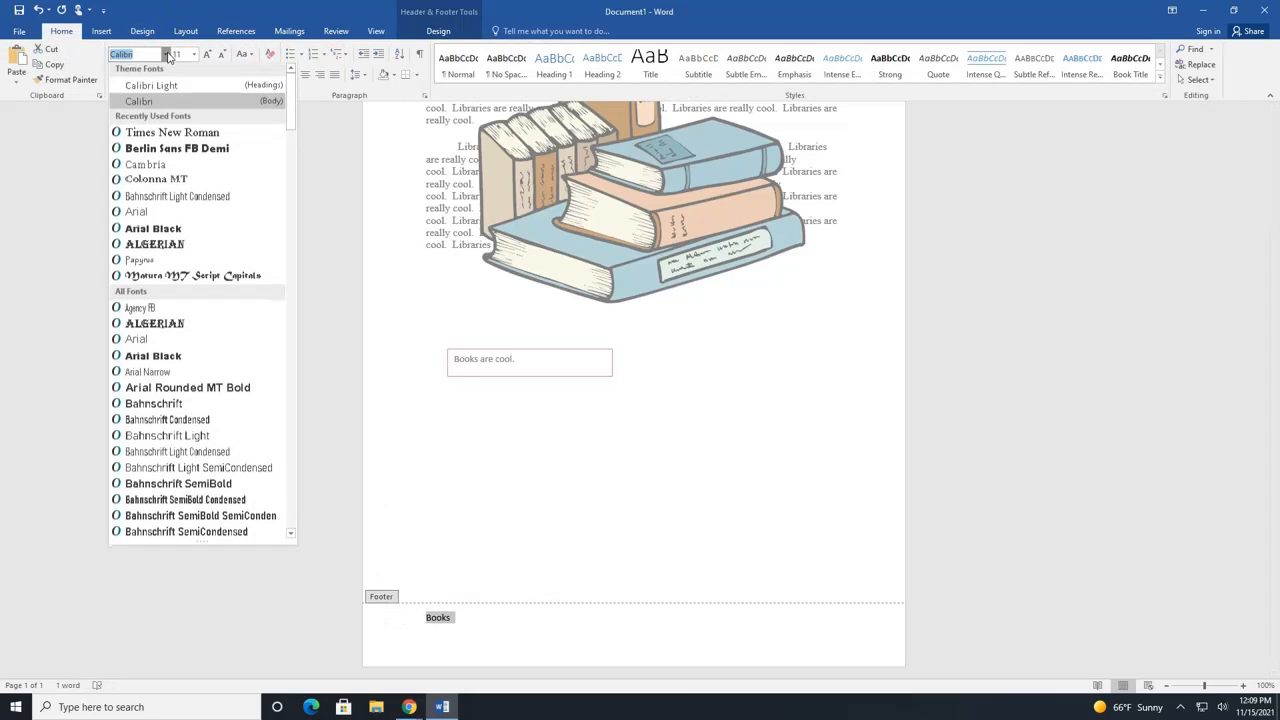
{"action": "left_click", "coordinate": [172, 134]}
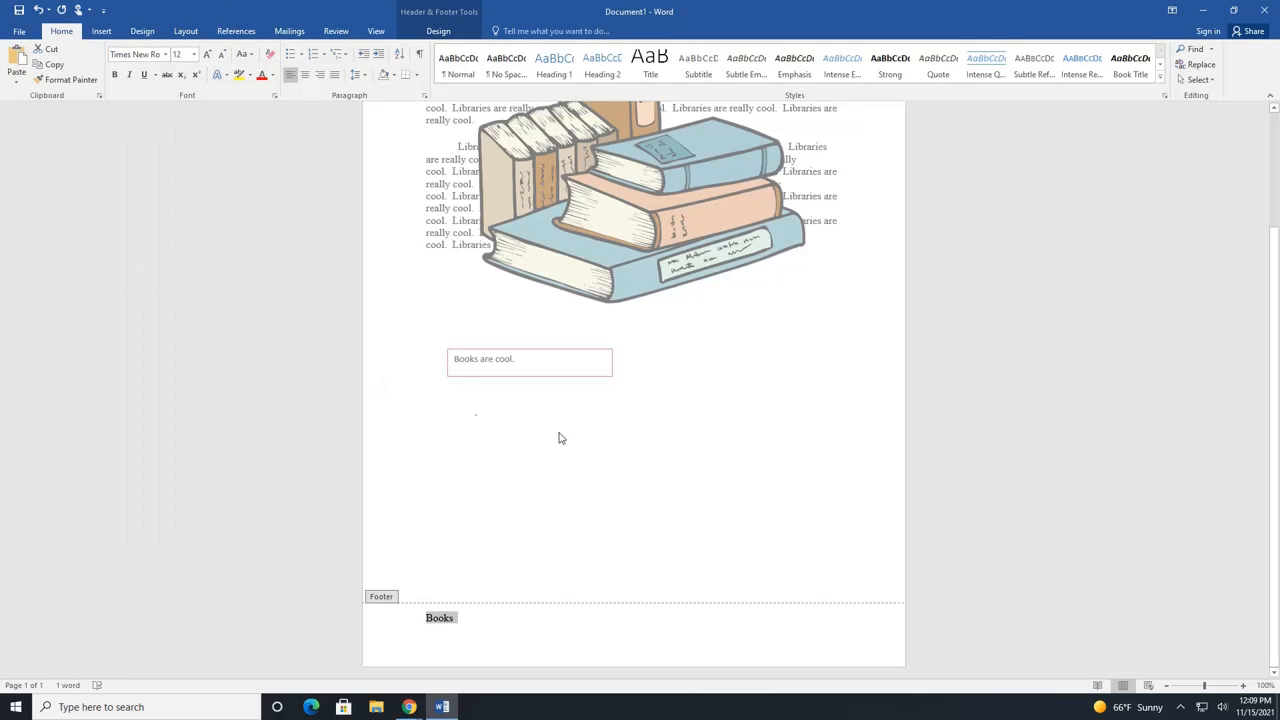
{"action": "double_click", "coordinate": [674, 475]}
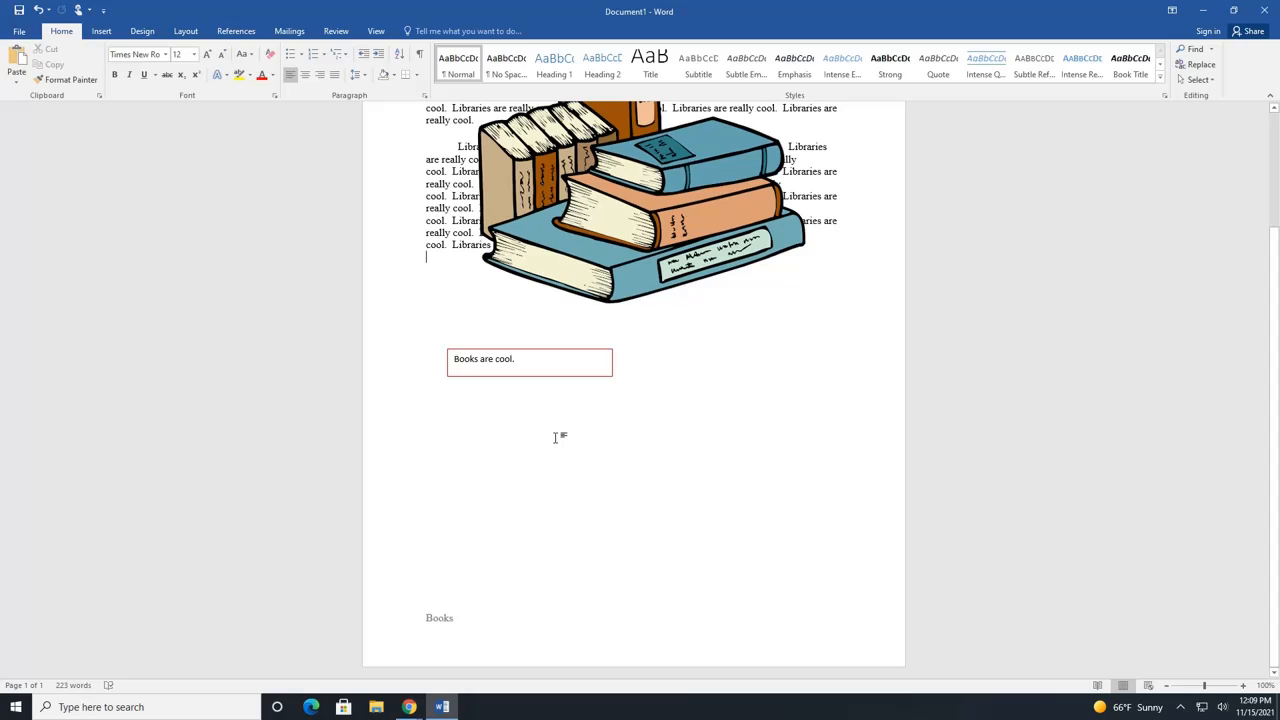
Insert a page break after the body text, move the "Books are cool." text box back below the picture on page 1, and check both pages
{"action": "key", "text": "ctrl+Return"}
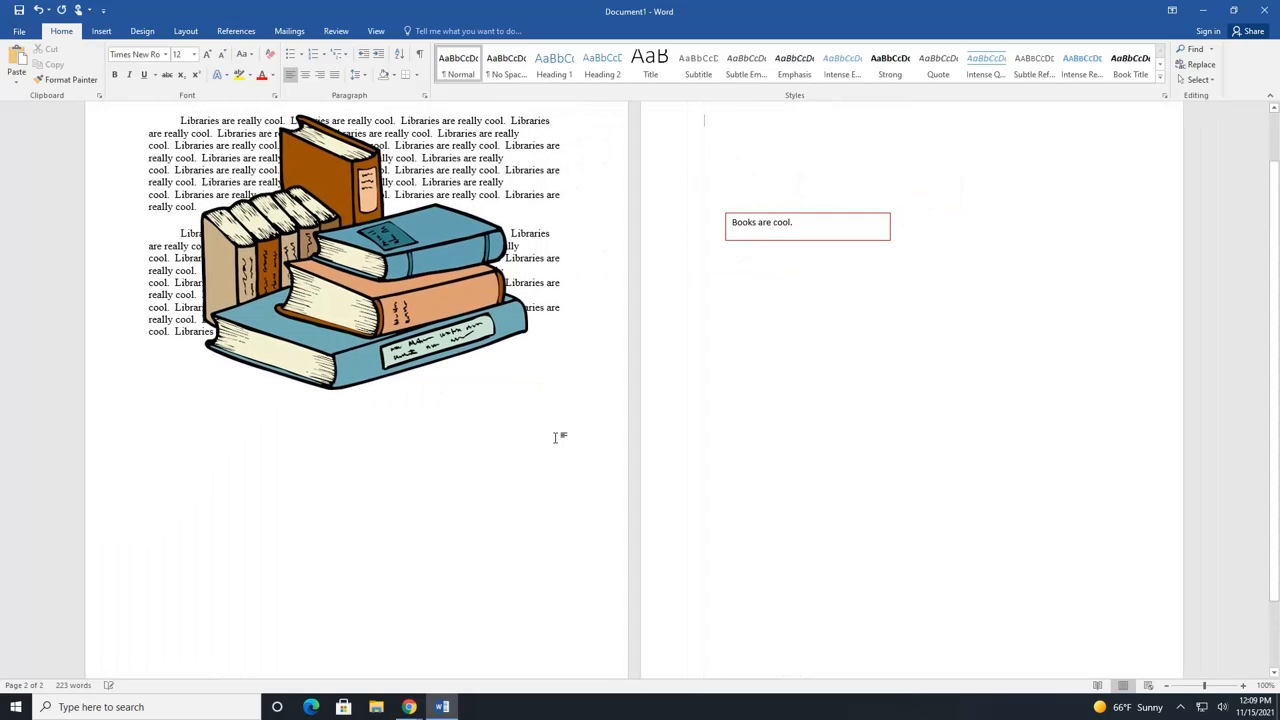
{"action": "left_click", "coordinate": [800, 224]}
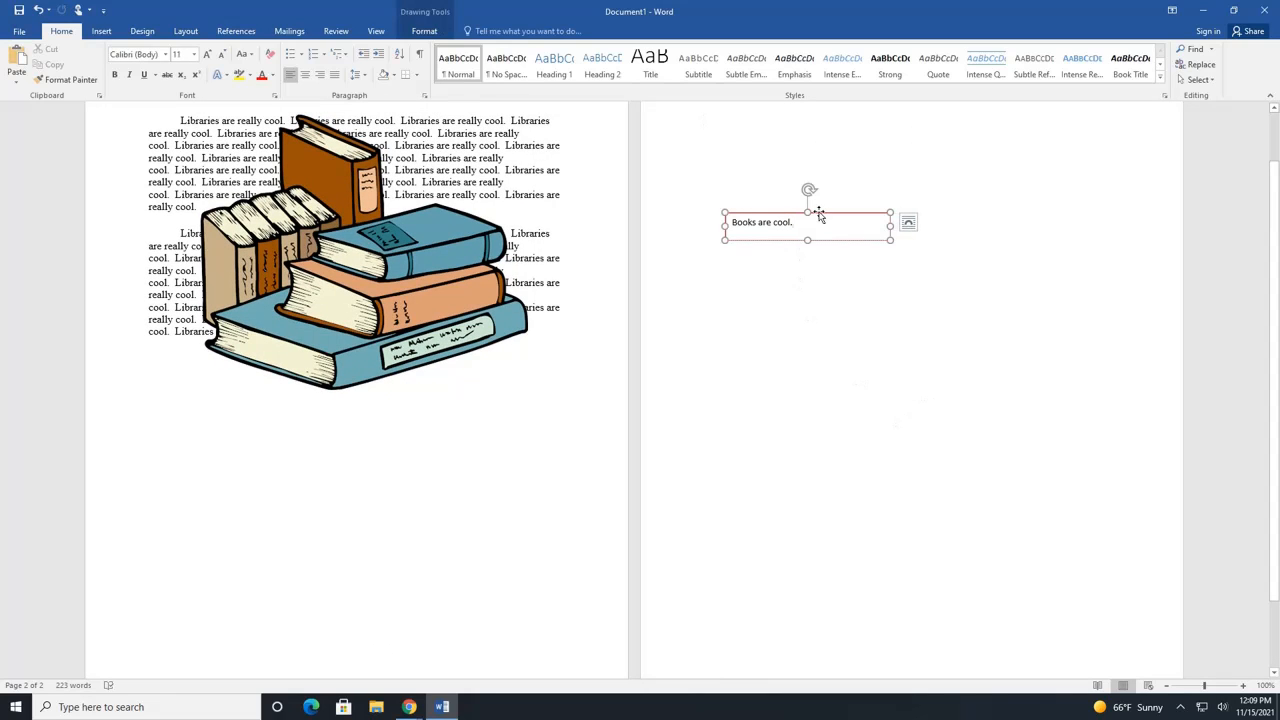
{"action": "left_click_drag", "start_coordinate": [817, 209], "coordinate": [360, 528]}
{"action": "left_click", "coordinate": [1089, 309]}
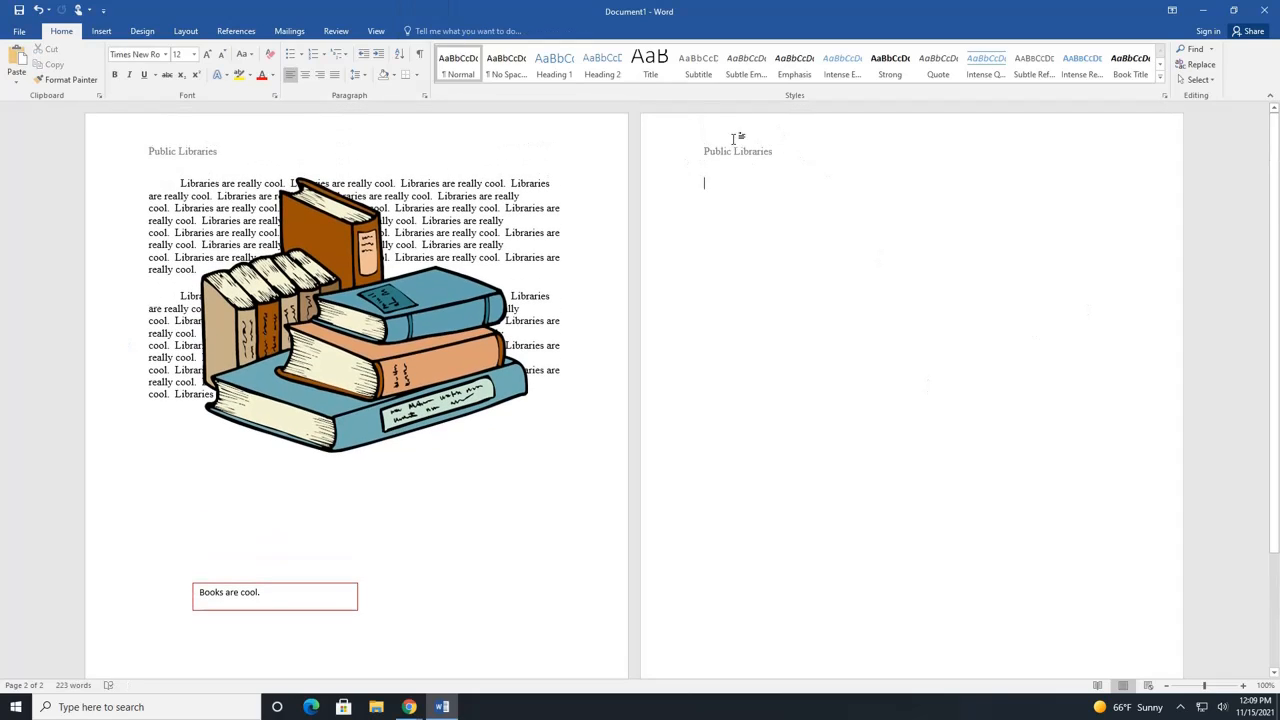
{"action": "scroll", "coordinate": [736, 134], "scroll_direction": "down", "scroll_amount": 3}
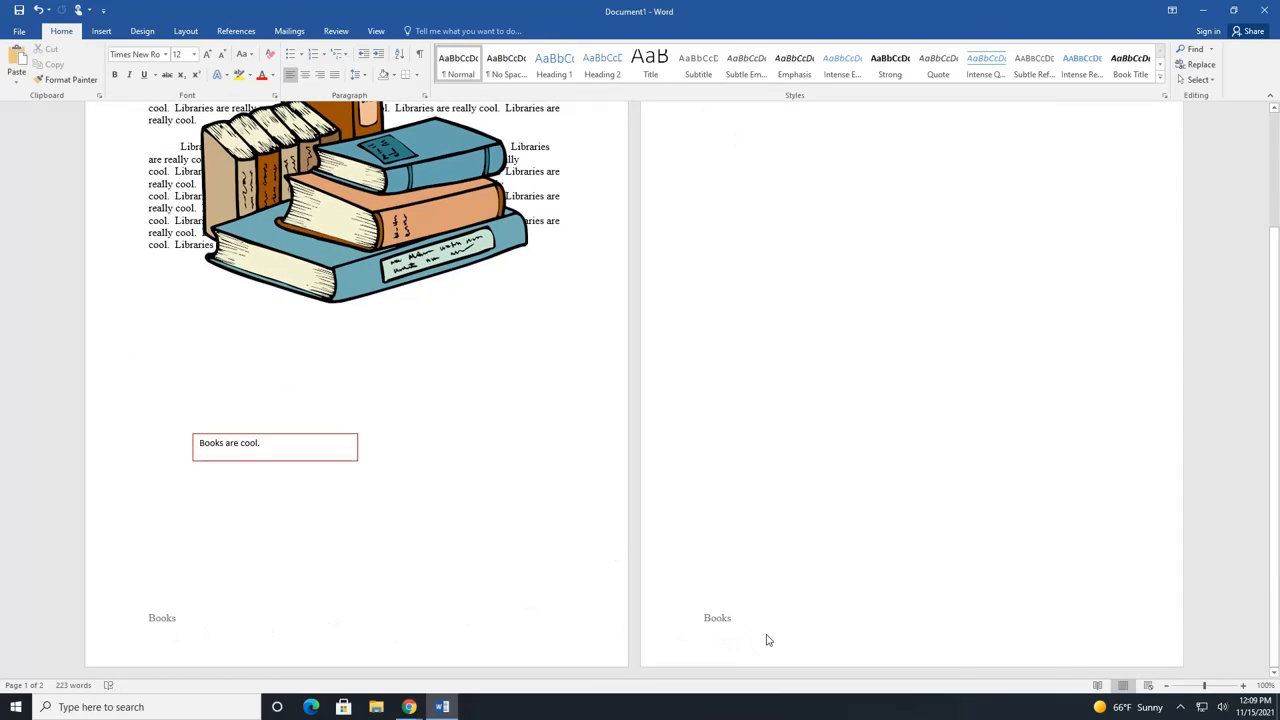
{"action": "scroll", "coordinate": [766, 633], "scroll_direction": "up", "scroll_amount": 3}
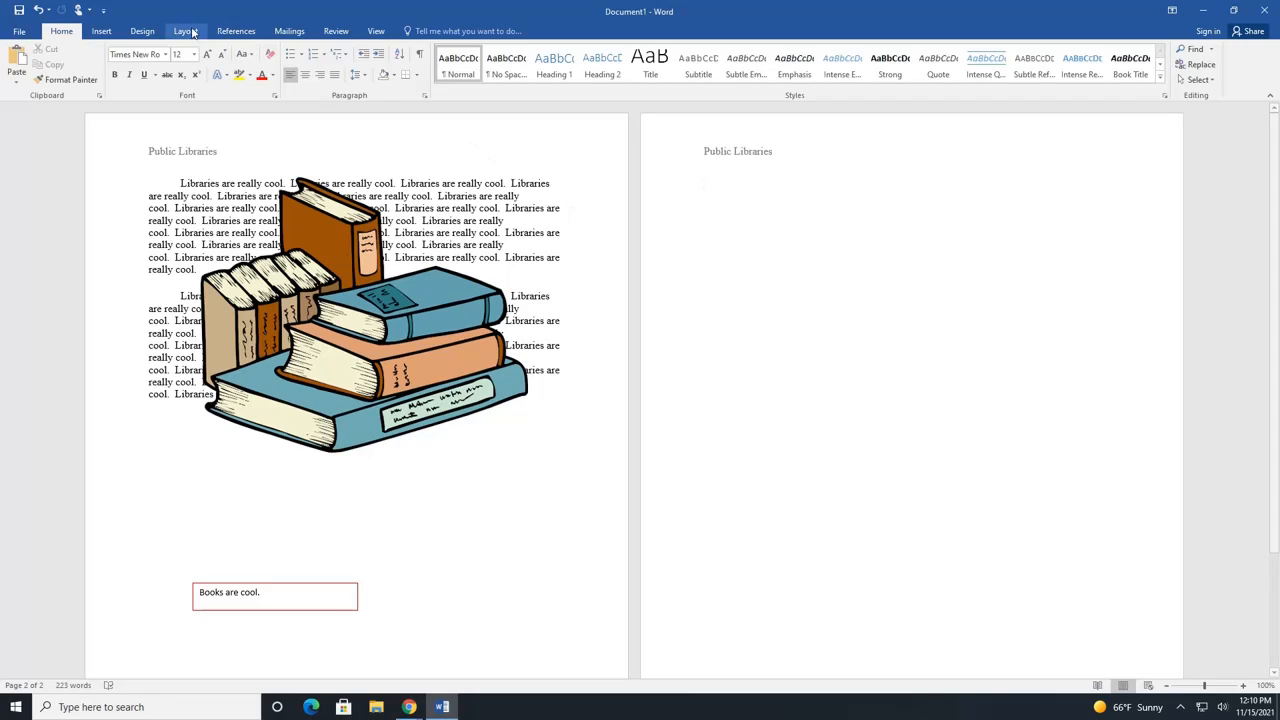
Insert page numbers at the bottom of the page using the Plain Number 3 design
{"action": "left_click", "coordinate": [101, 31]}
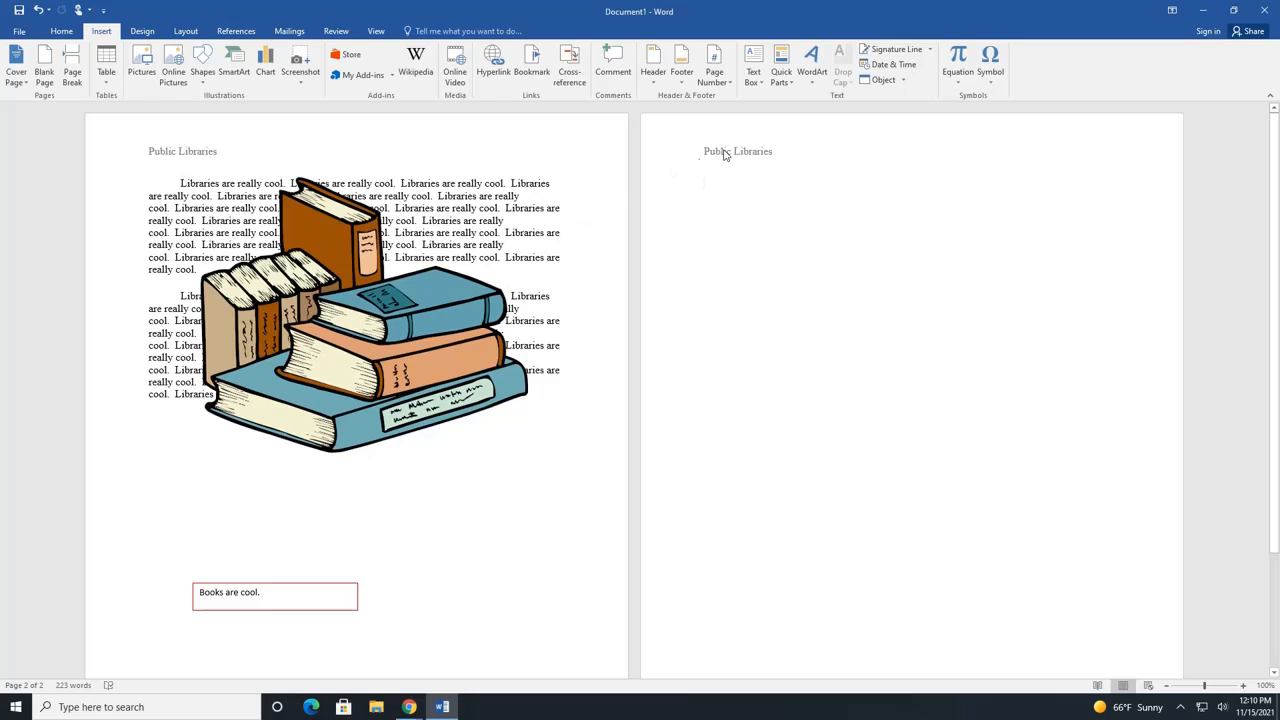
{"action": "left_click", "coordinate": [731, 84]}
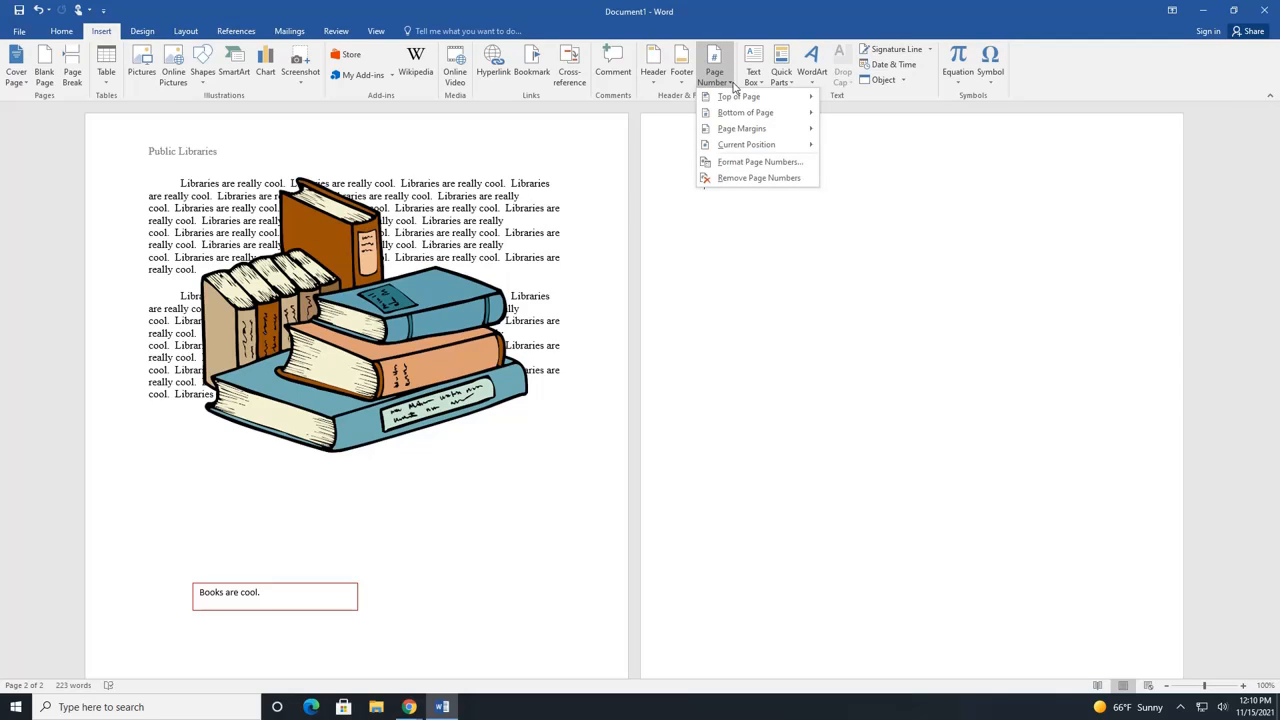
{"action": "mouse_move", "coordinate": [741, 95]}
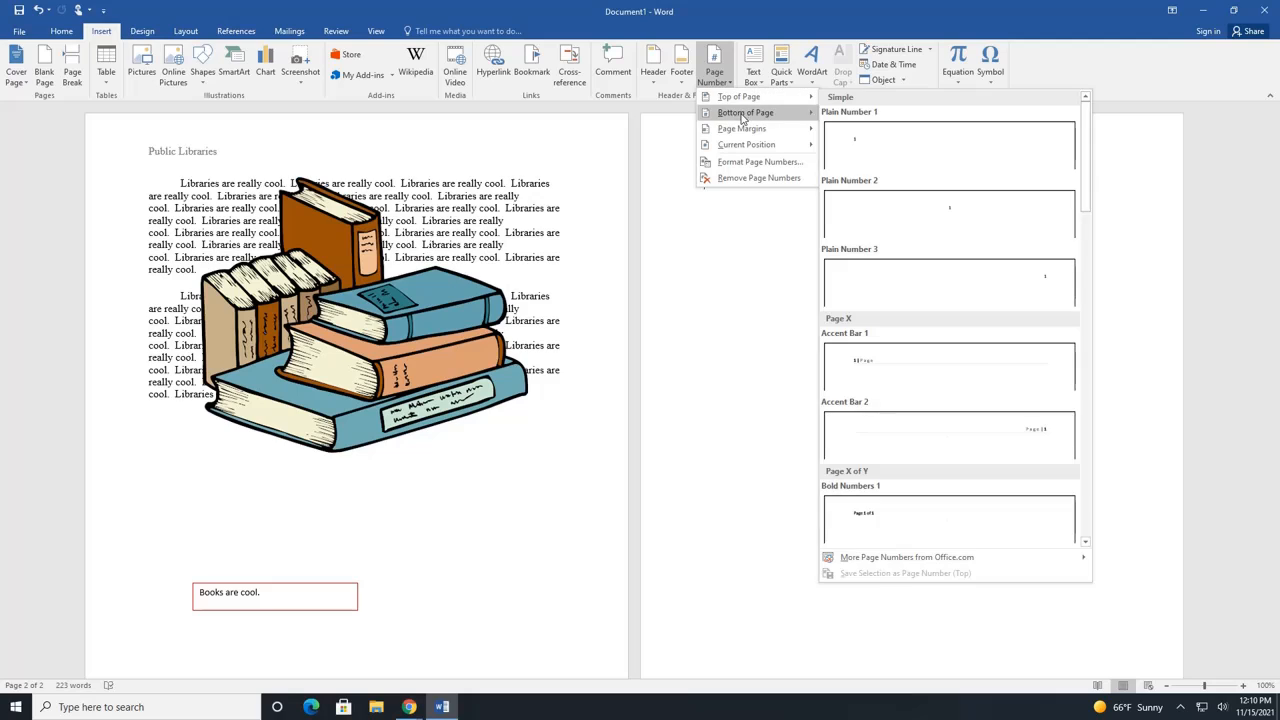
{"action": "mouse_move", "coordinate": [758, 116]}
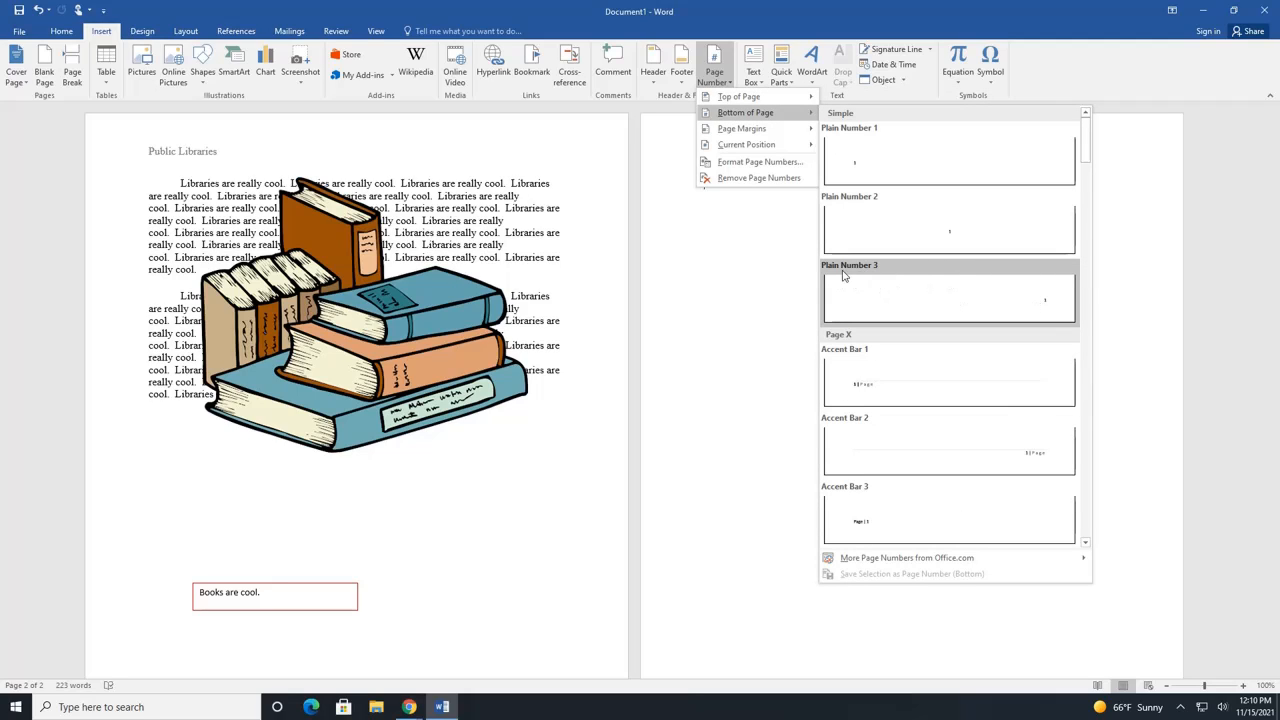
{"action": "left_click", "coordinate": [1027, 302]}
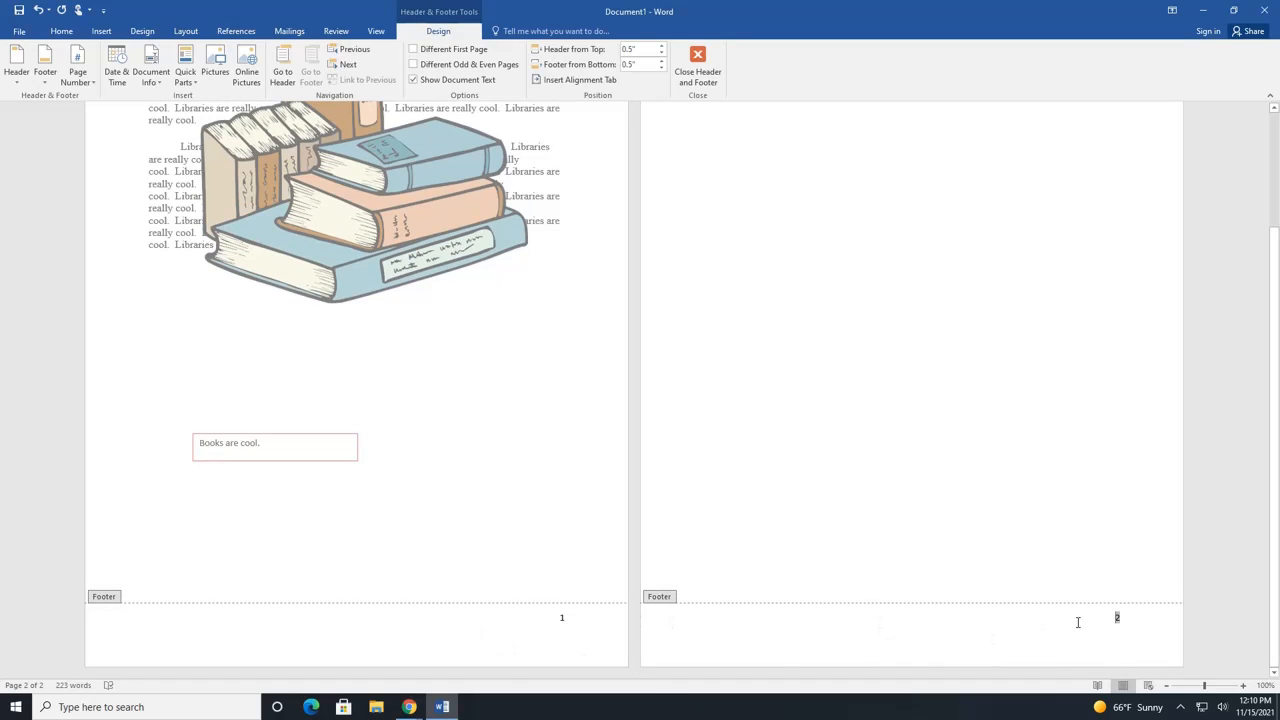
Add "Books" before the footer's page number and space it over to the opposite margin
{"action": "left_click", "coordinate": [499, 623]}
{"action": "type", "text": "Books"}
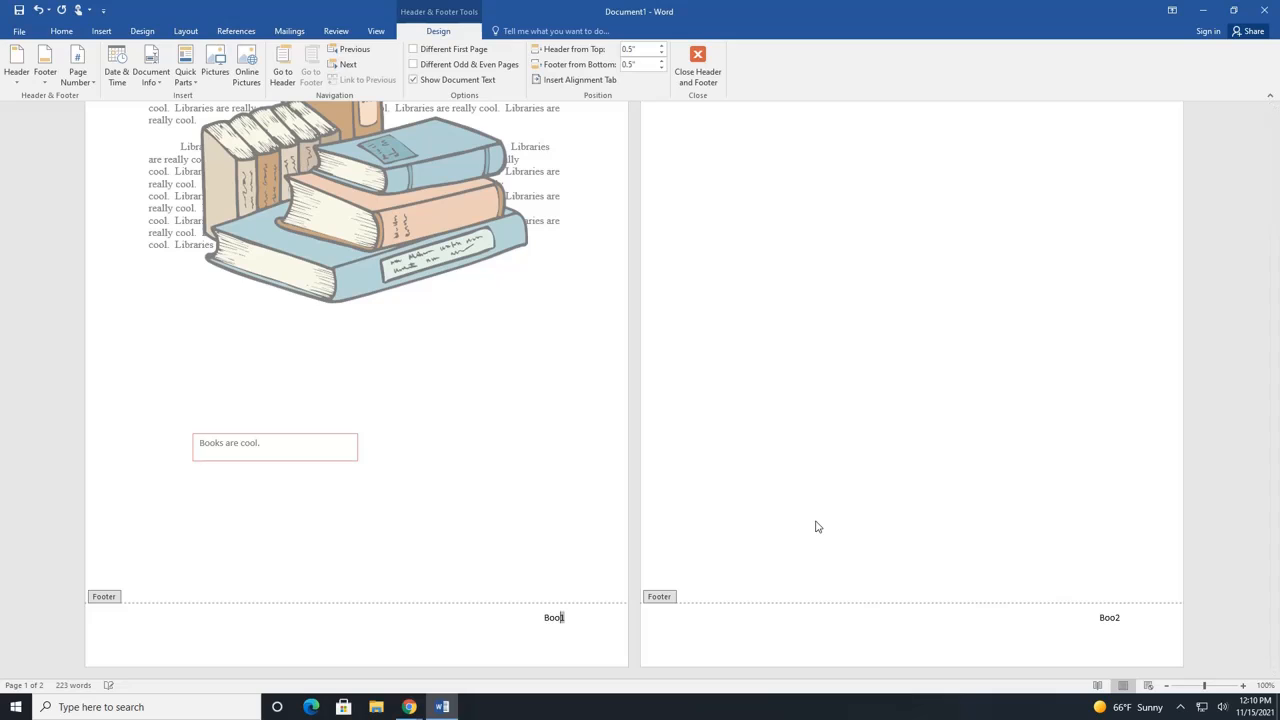
{"action": "key", "text": "Tab"}
{"action": "key", "text": "Tab"}
{"action": "key", "text": "Tab"}
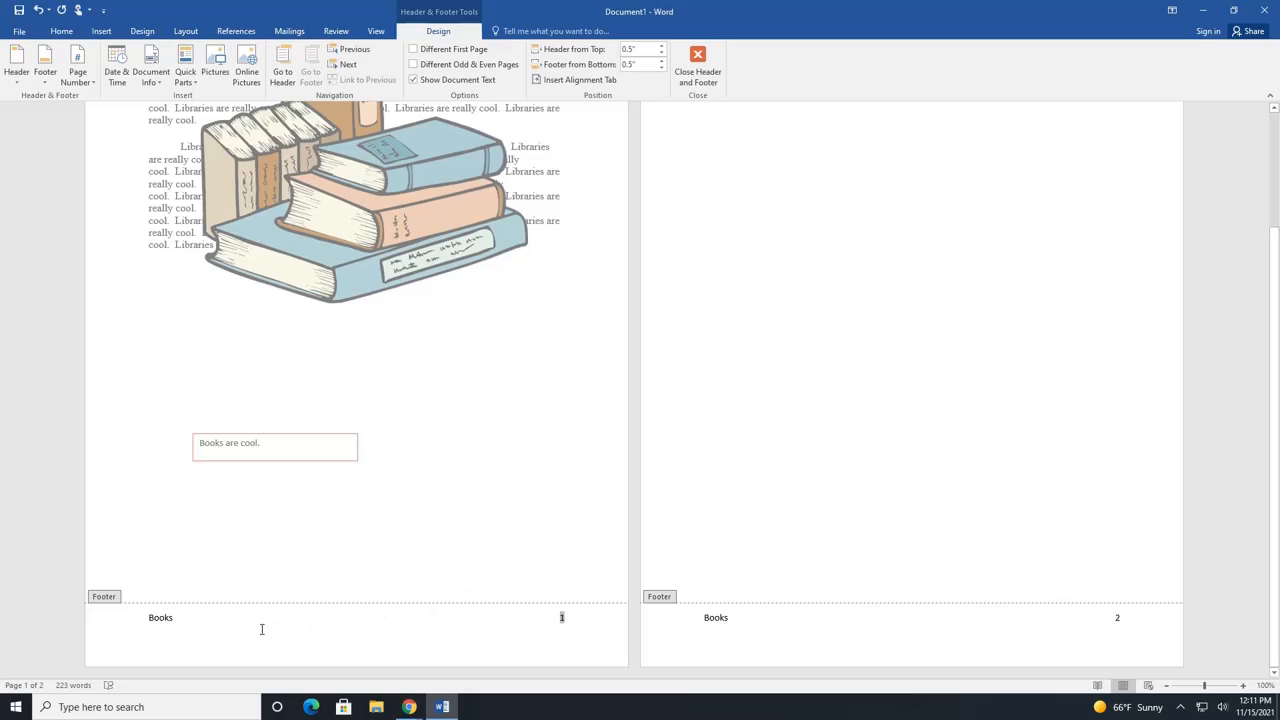
Remove "Books" from the footer, enter the surname before the page number, close the footer, and check both pages
{"action": "double_click", "coordinate": [176, 618]}
{"action": "left_click_drag", "start_coordinate": [550, 617], "coordinate": [557, 617]}
{"action": "key", "text": "BackSpace"}
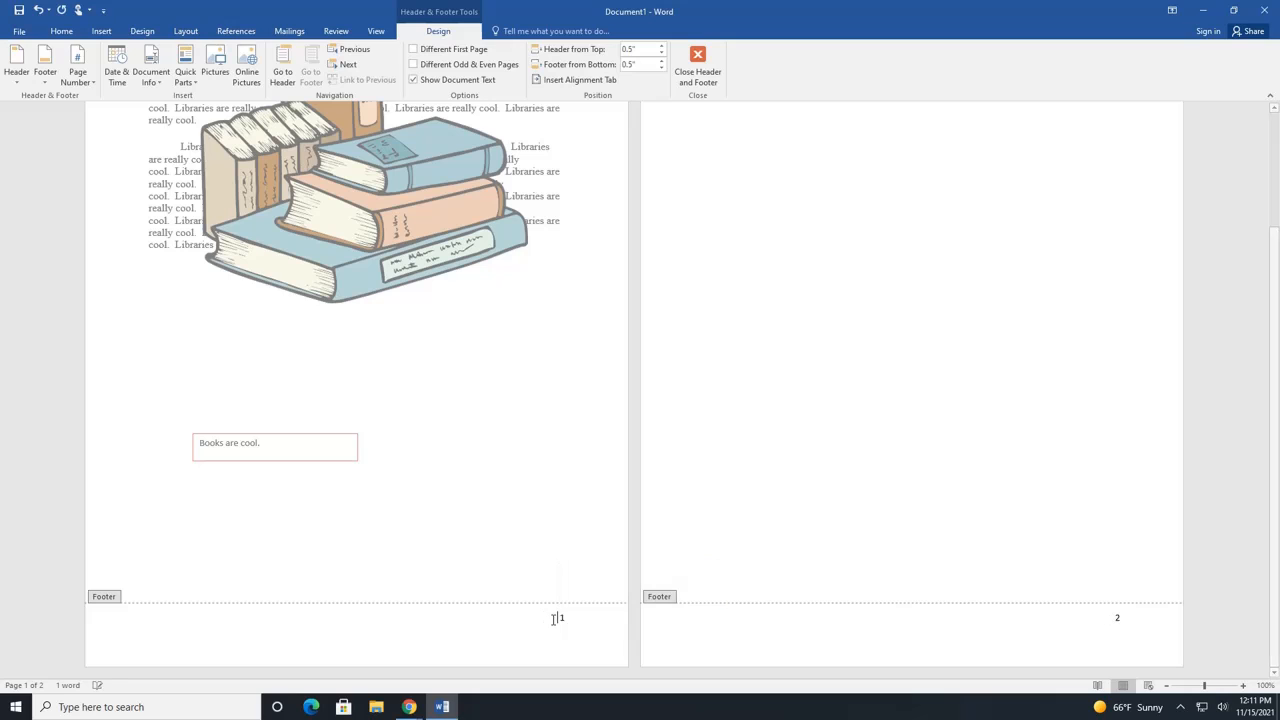
{"action": "type", "text": "Smith"}
{"action": "left_click", "coordinate": [1151, 640]}
{"action": "double_click", "coordinate": [1154, 557]}
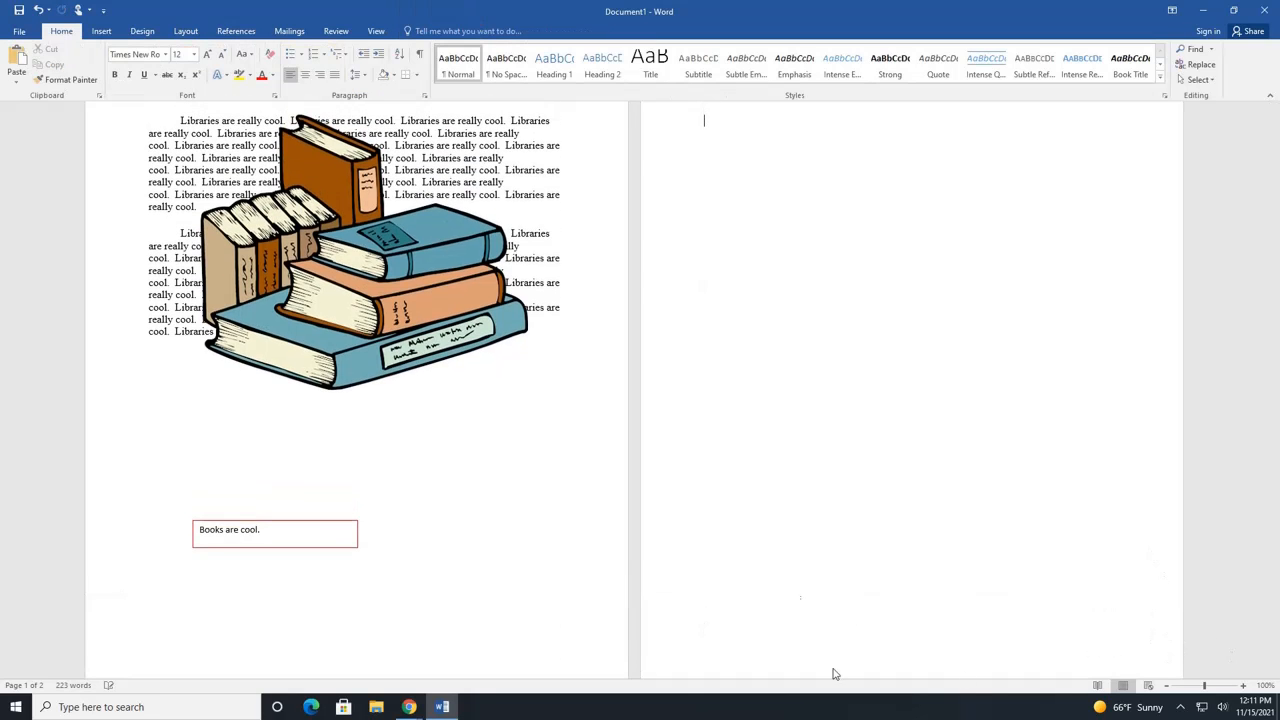
{"action": "scroll", "coordinate": [799, 576], "scroll_direction": "down", "scroll_amount": 2}
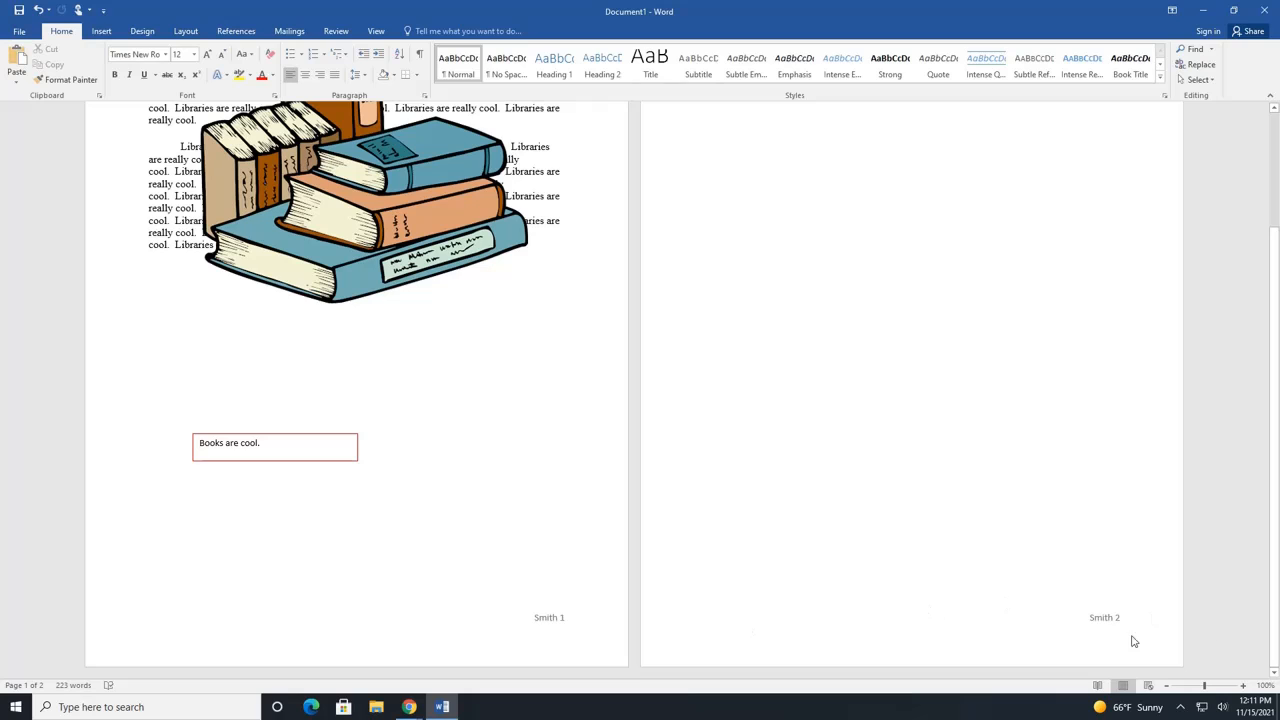
{"action": "scroll", "coordinate": [737, 574], "scroll_direction": "up", "scroll_amount": 2}
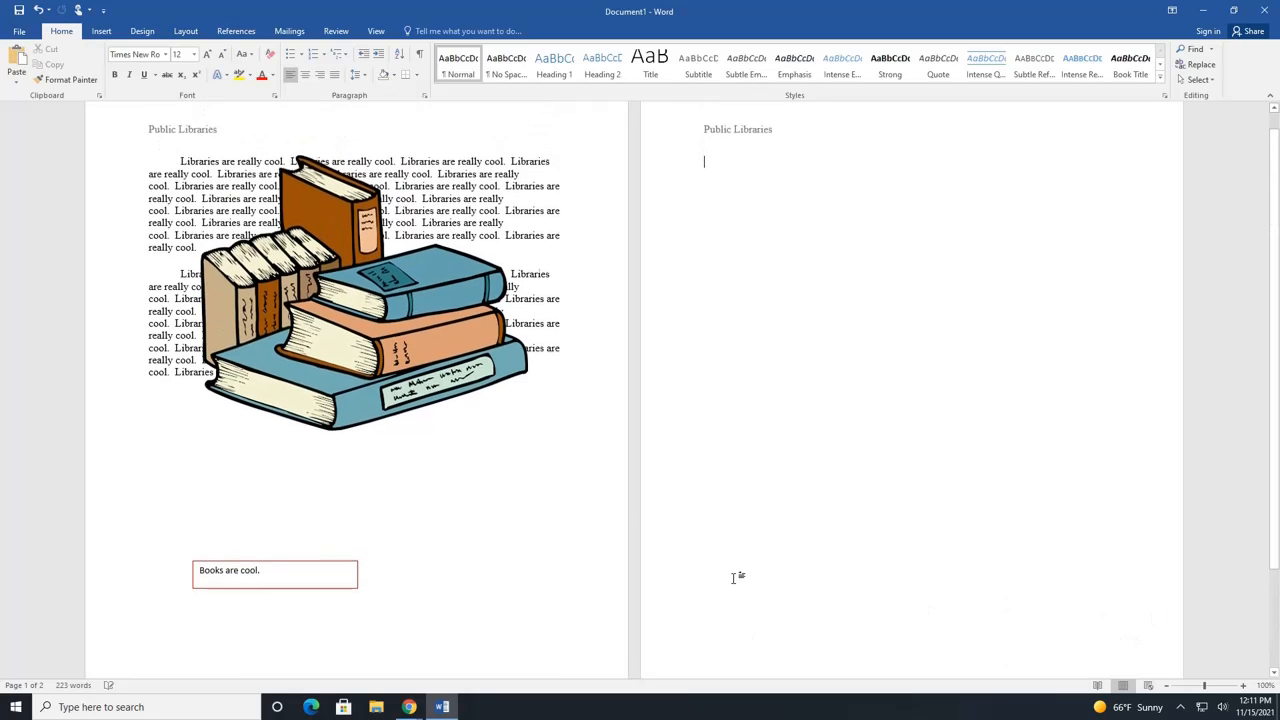
{"action": "scroll", "coordinate": [537, 623], "scroll_direction": "down", "scroll_amount": 2}
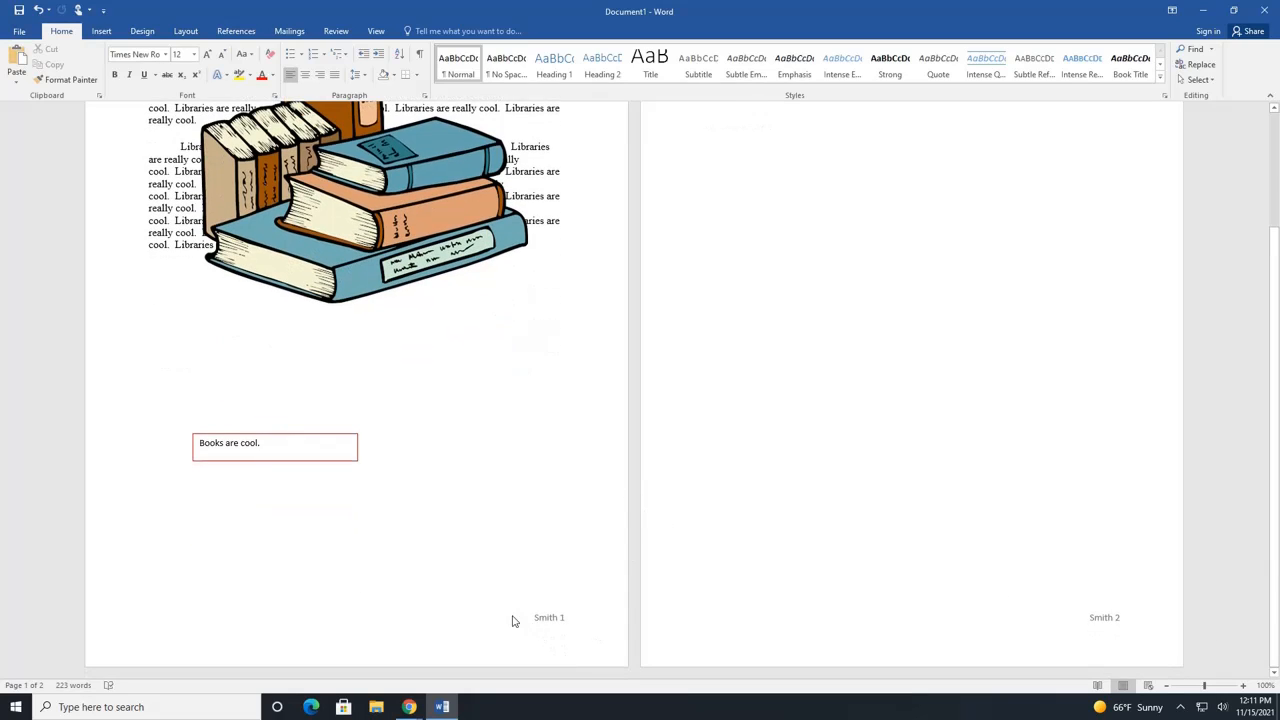
Format the footer's surname and page number in Times New Roman at size 12 and close the footer
{"action": "double_click", "coordinate": [549, 628]}
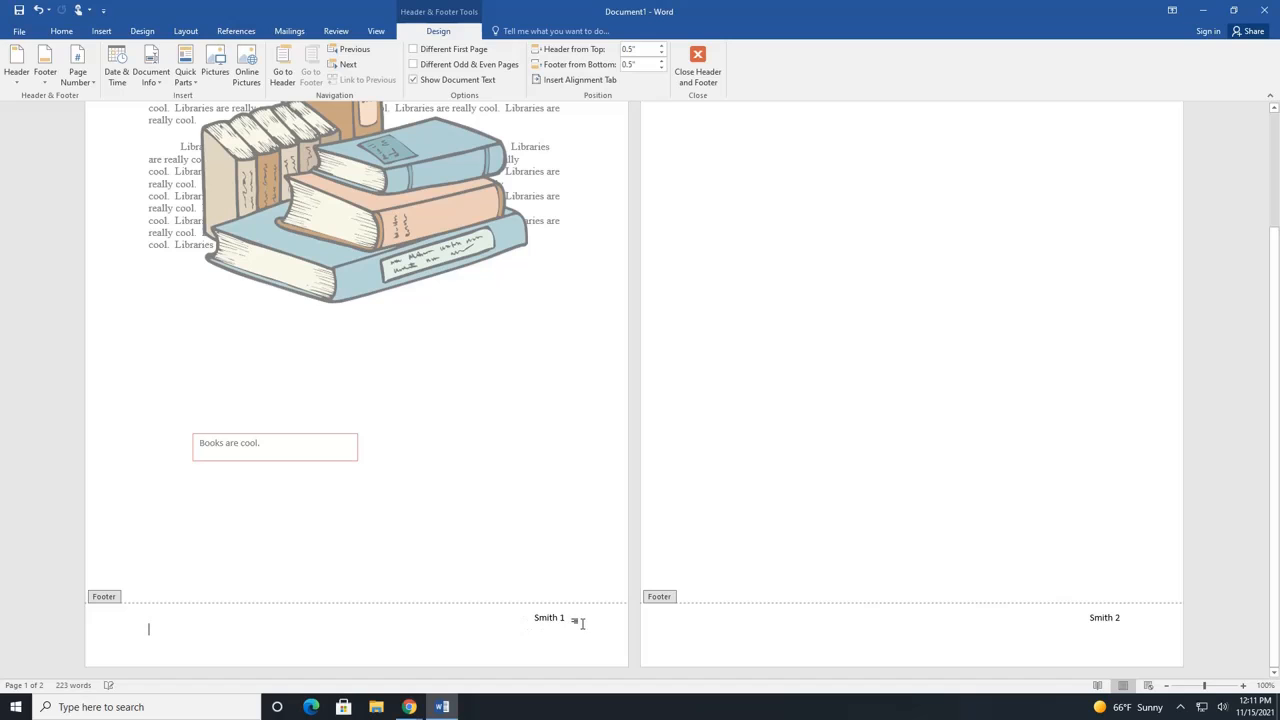
{"action": "left_click_drag", "start_coordinate": [573, 617], "coordinate": [520, 612]}
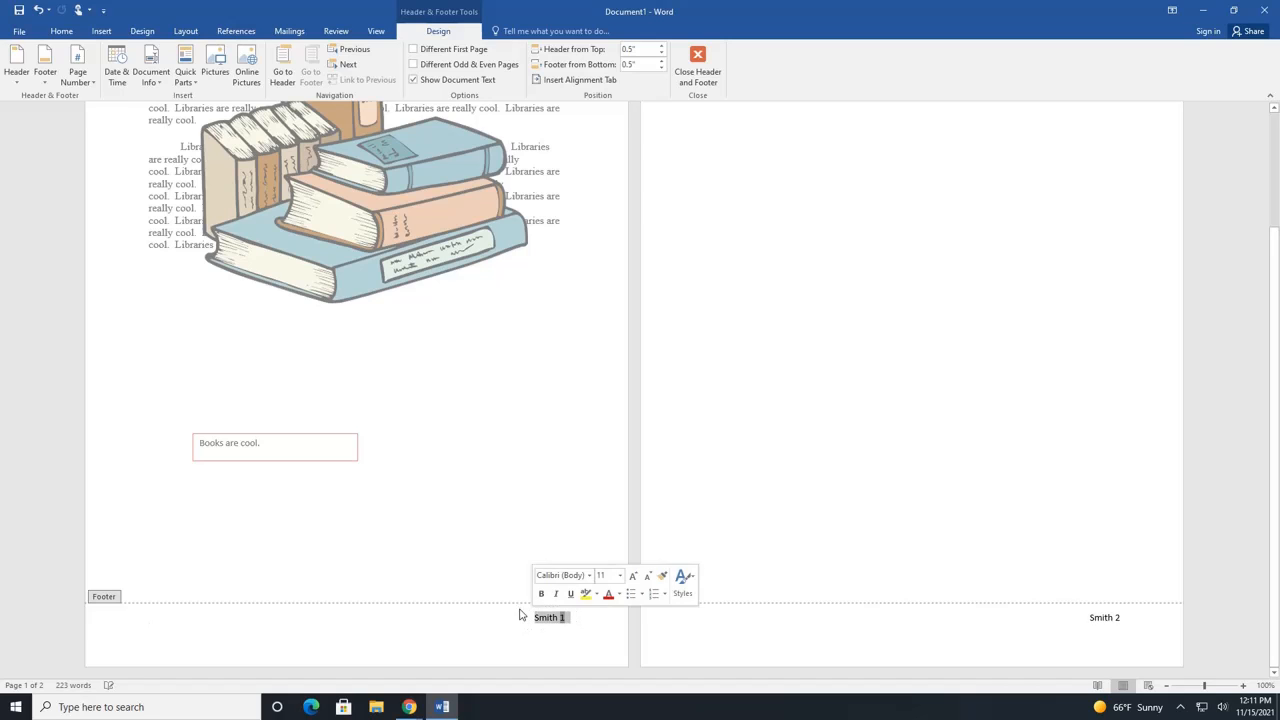
{"action": "left_click", "coordinate": [61, 31]}
{"action": "left_click", "coordinate": [166, 54]}
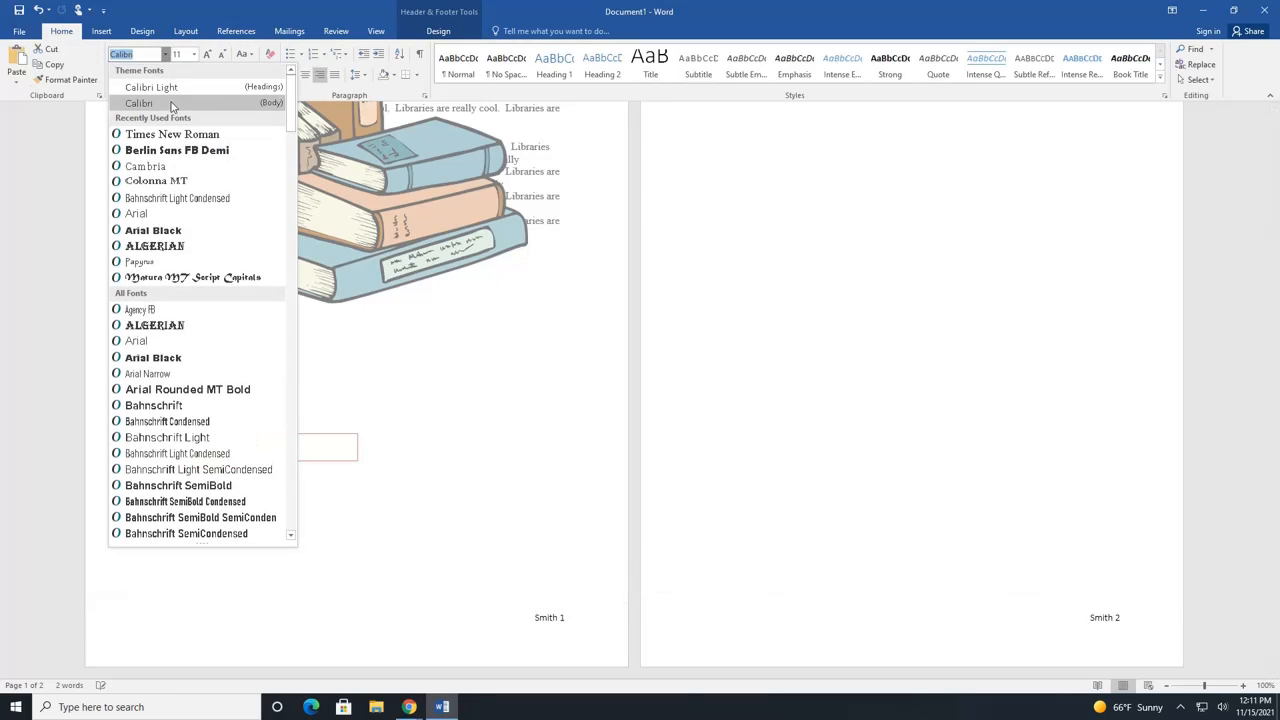
{"action": "left_click", "coordinate": [140, 131]}
{"action": "left_click", "coordinate": [194, 54]}
{"action": "left_click", "coordinate": [180, 130]}
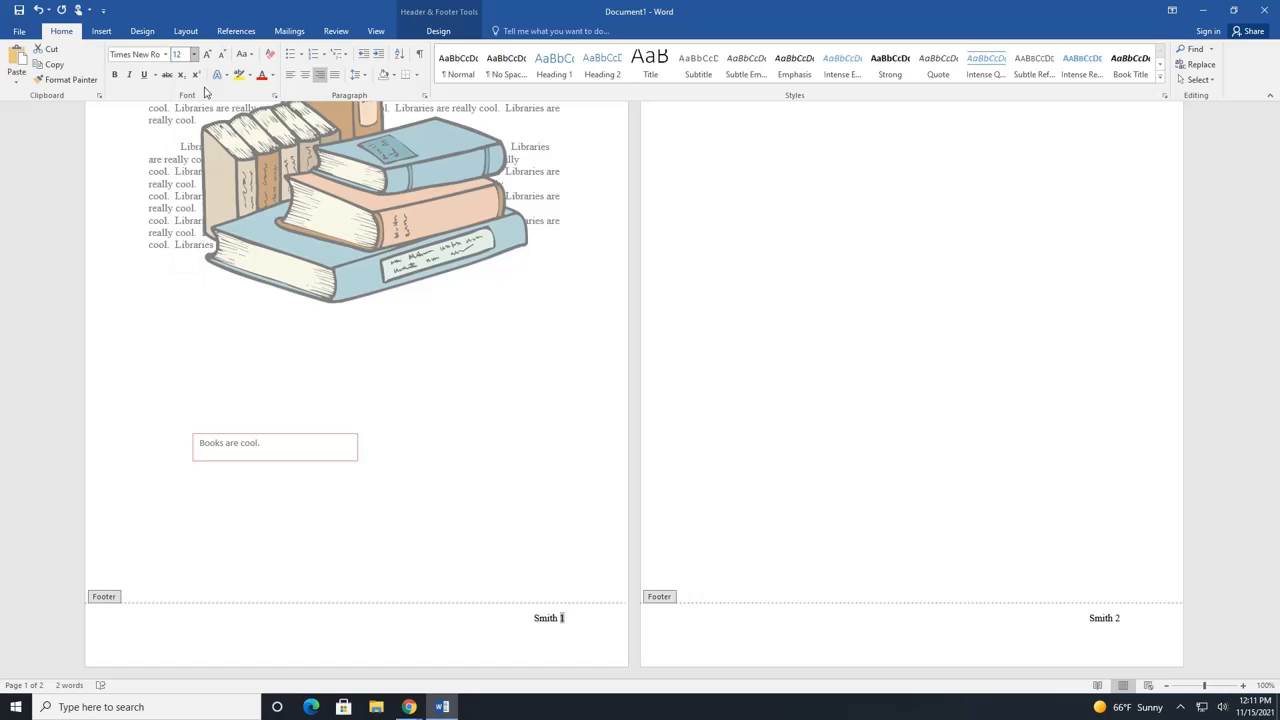
{"action": "double_click", "coordinate": [857, 438]}
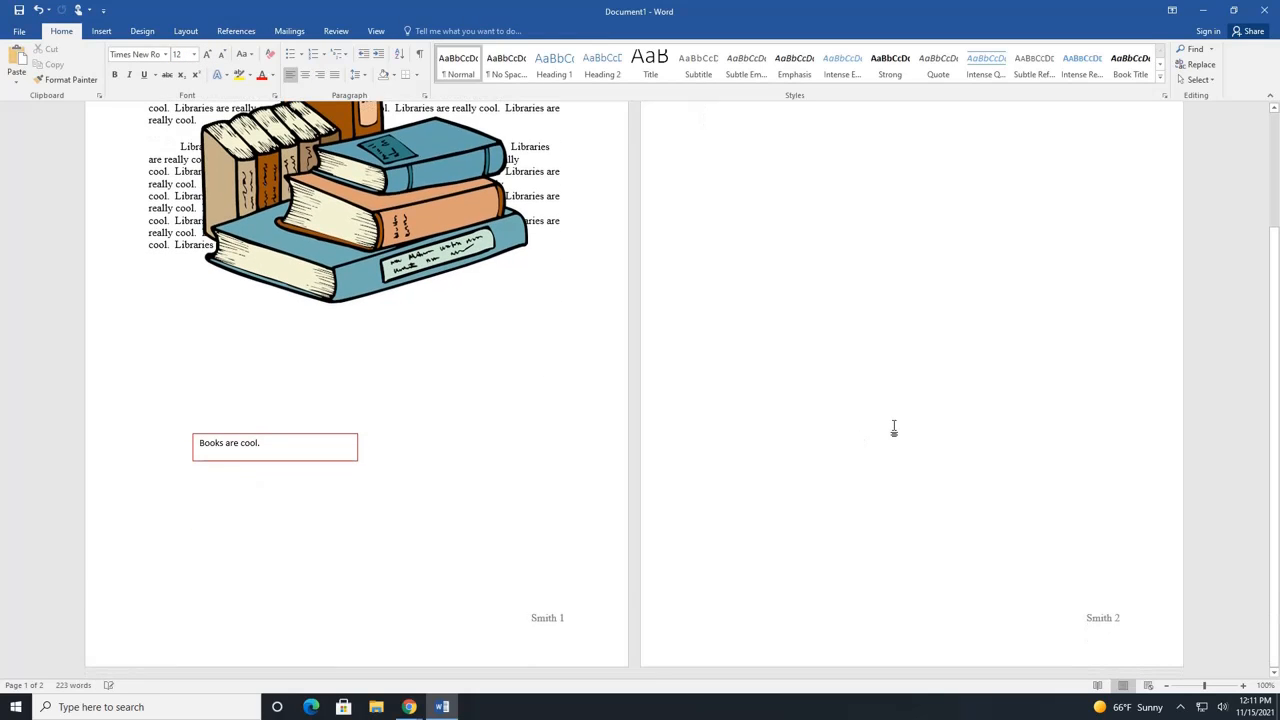